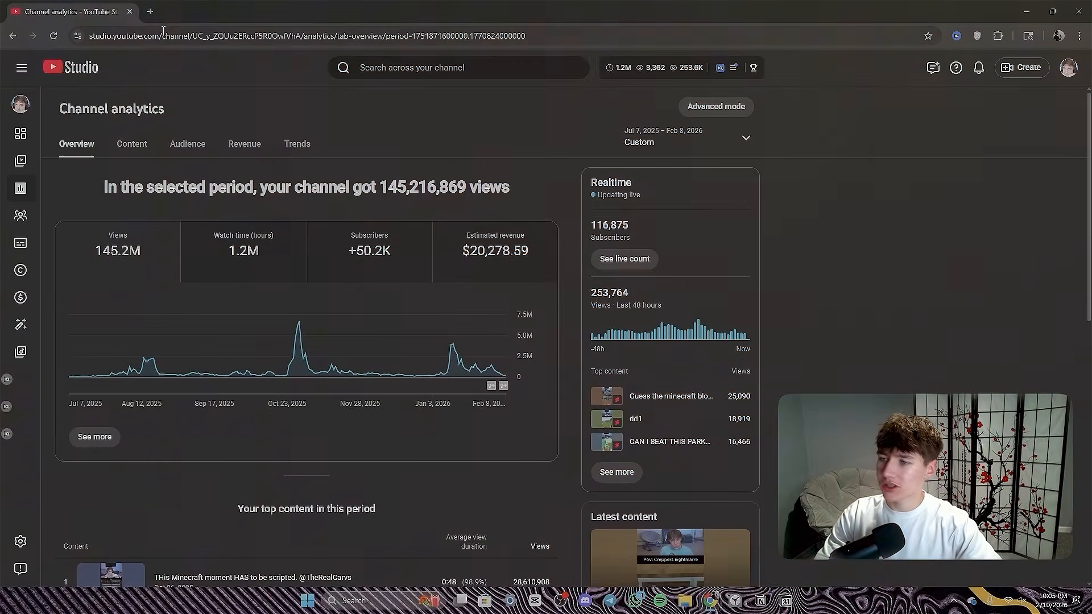
# - Open youtube.com in a new tab and show the browser full screen
pyautogui.click(154, 12)
pyautogui.write('youtube.com')
pyautogui.press('Return')
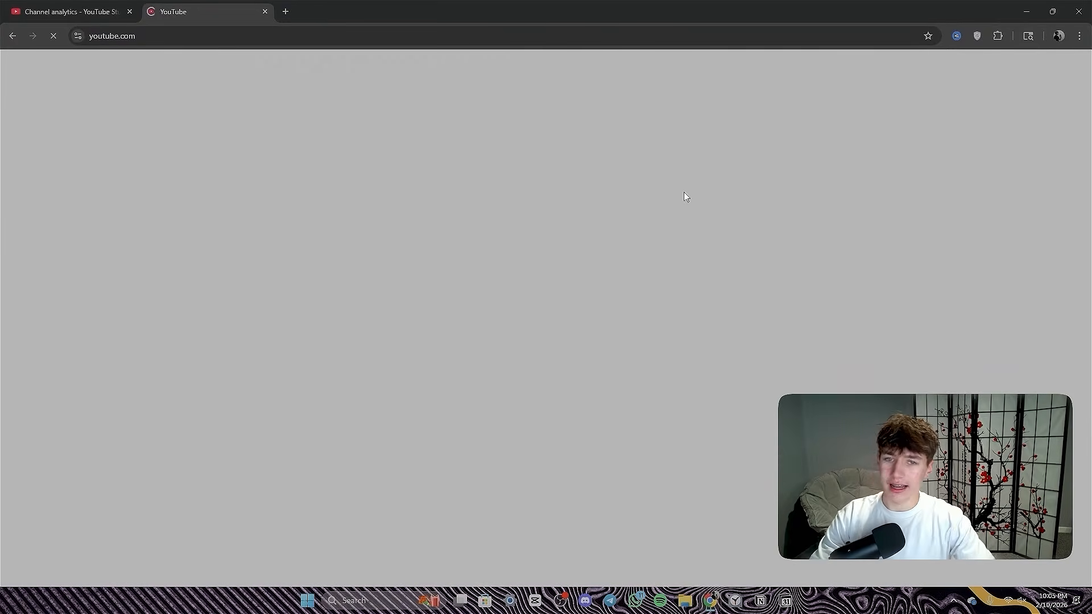
pyautogui.press('F11')
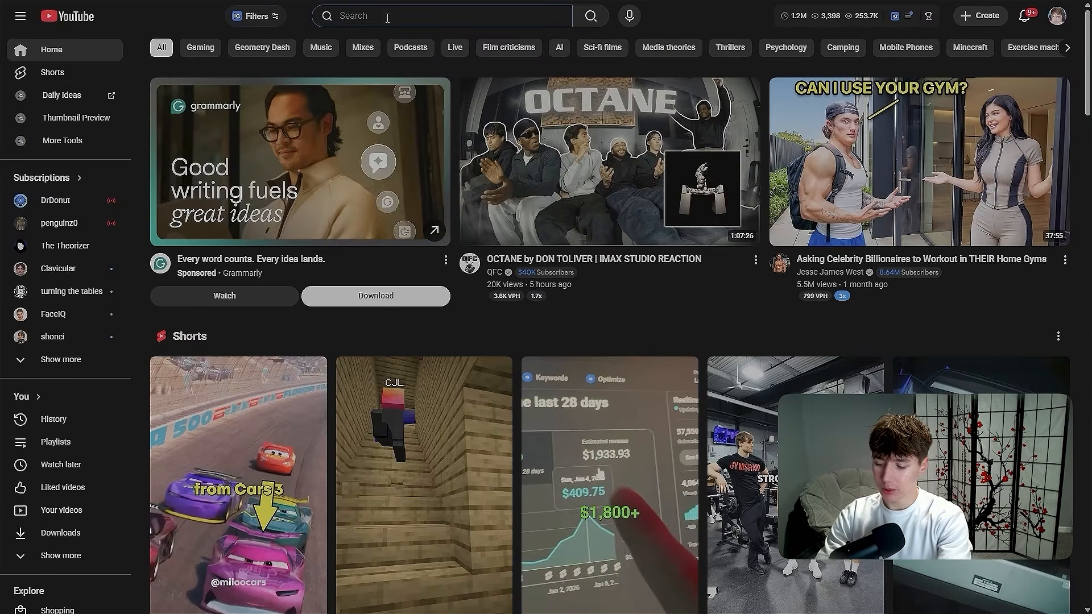
# - Search YouTube for drdonut and open the DrDonut channel's list of live streams
pyautogui.write('drdonut')
pyautogui.press('Return')
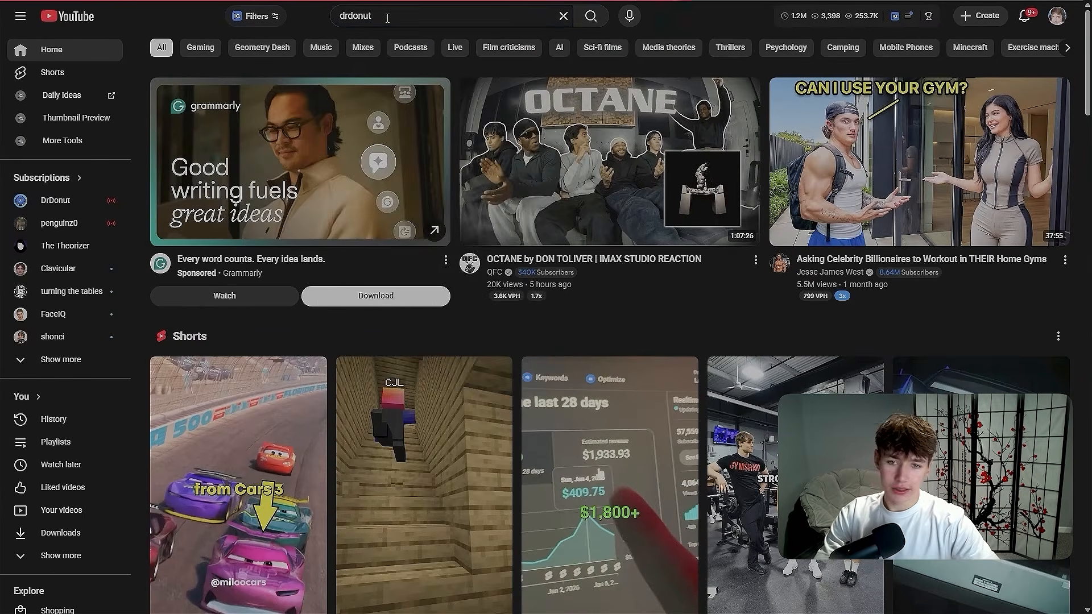
pyautogui.scroll(-4, 334, 273)
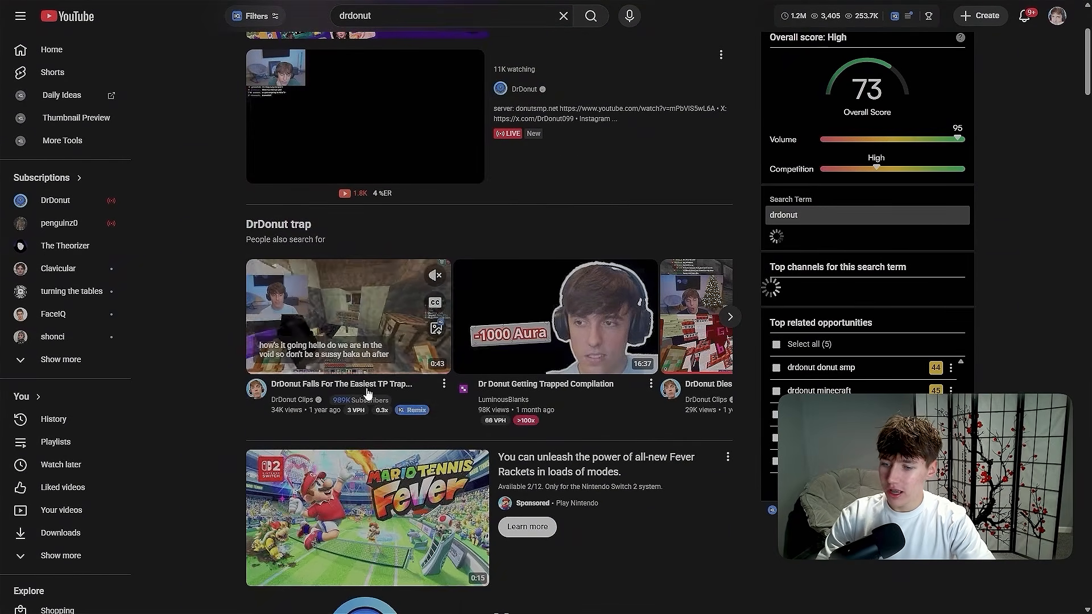
pyautogui.scroll(-4, 388, 355)
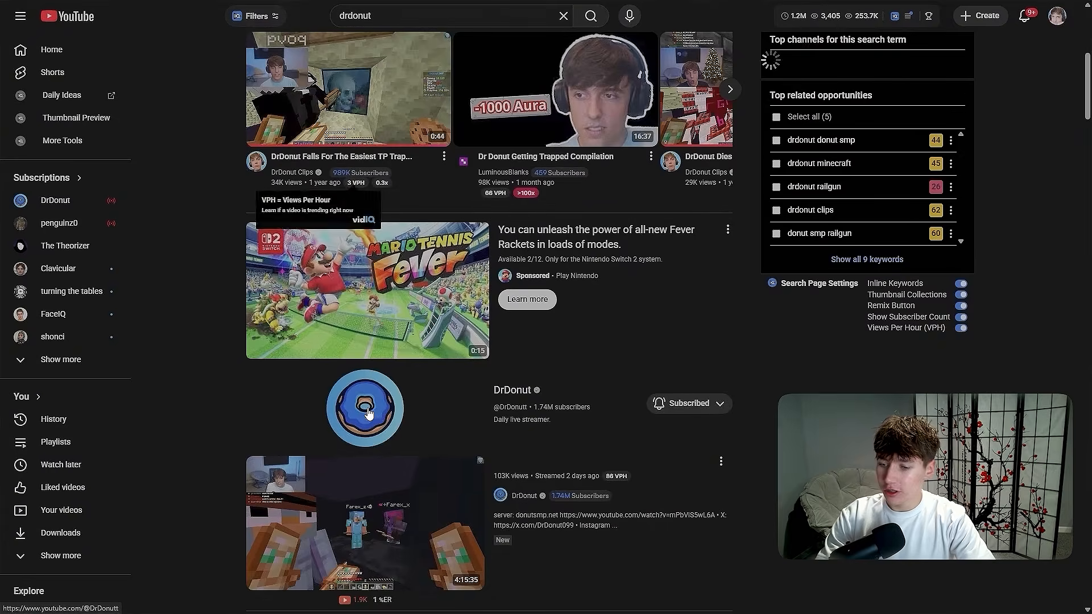
pyautogui.click(388, 354)
pyautogui.click(380, 310)
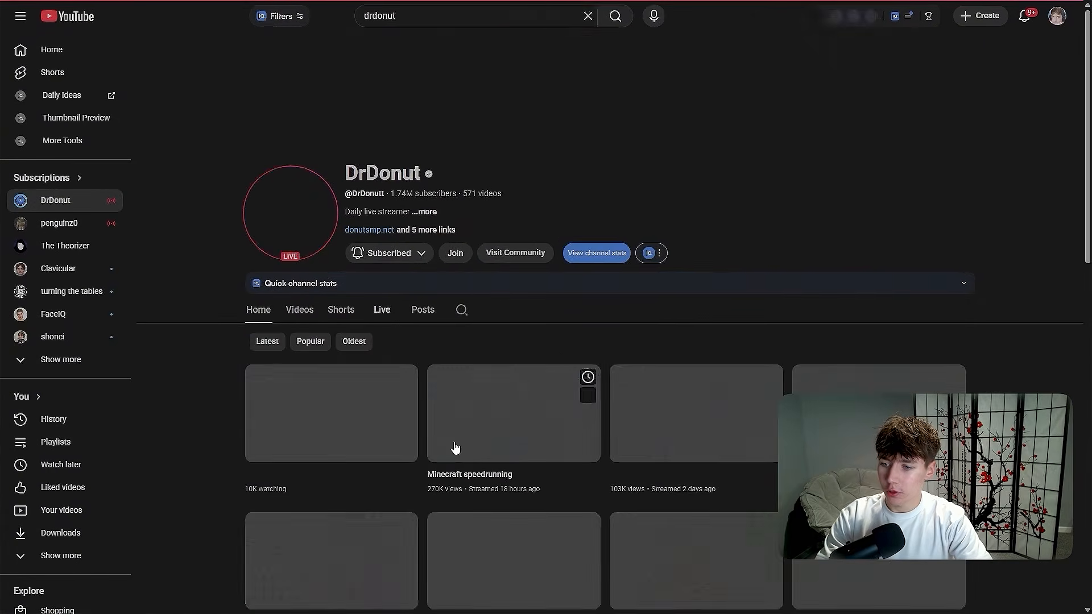
# - Open the past live stream titled Minecraft speedrunning and pause its playback
pyautogui.scroll(-3, 584, 169)
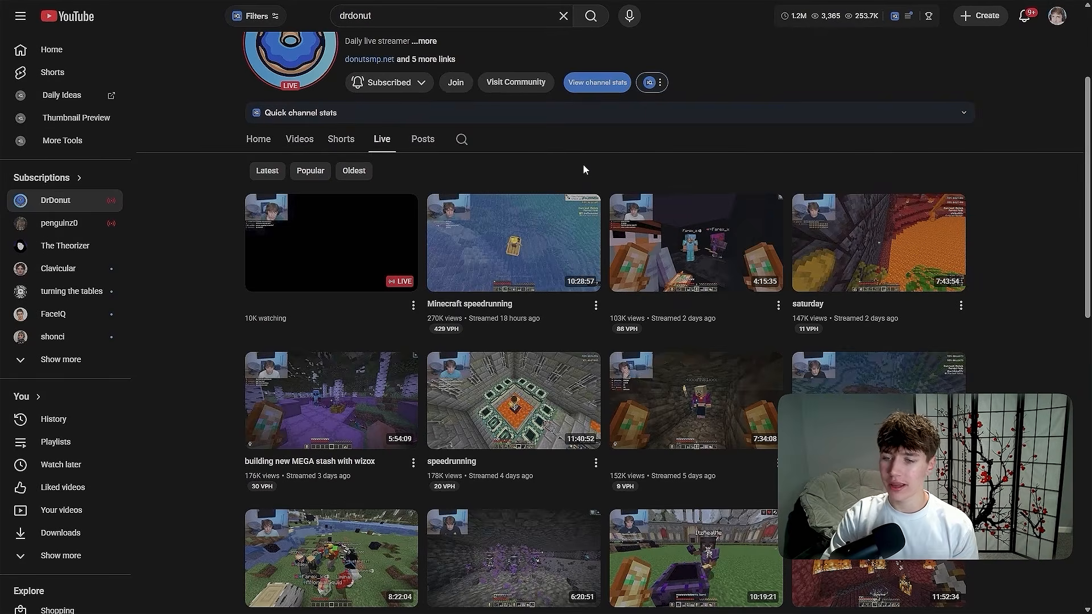
pyautogui.click(535, 237)
pyautogui.click(397, 237)
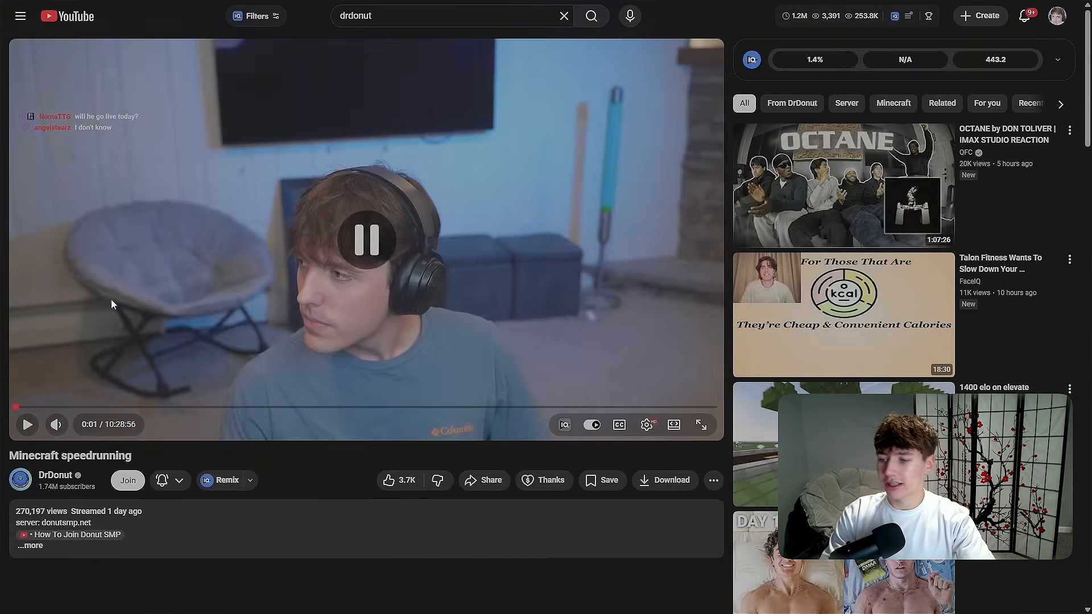
# - Look through the stream's comments for timestamped highlights and follow the 10:08:25 timestamp
pyautogui.scroll(-4, 303, 339)
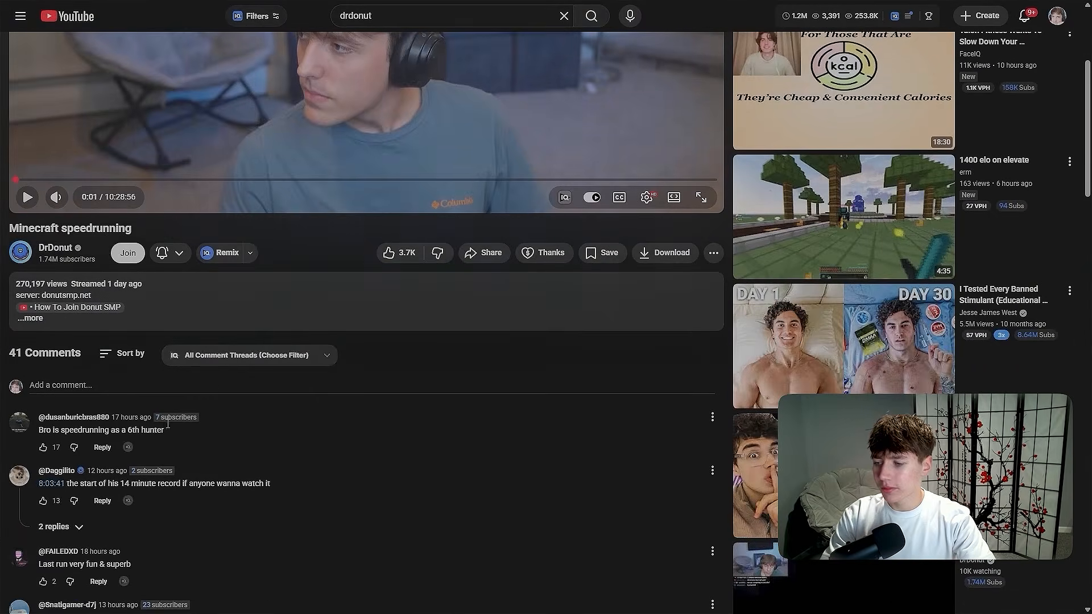
pyautogui.scroll(1, 67, 496)
pyautogui.scroll(-3, 67, 496)
pyautogui.scroll(1, 371, 372)
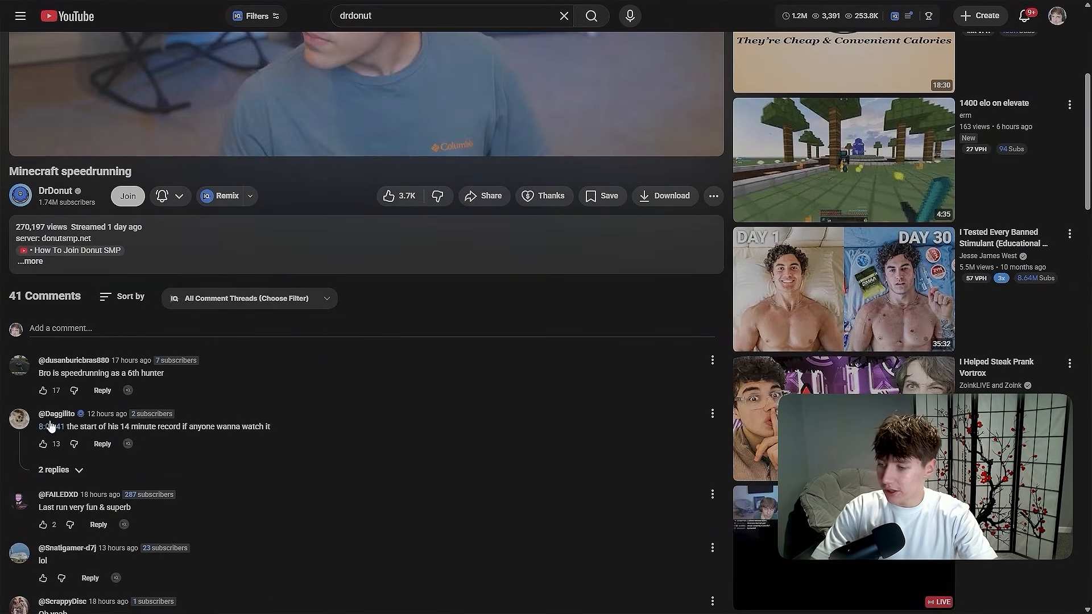
pyautogui.scroll(-10, 50, 426)
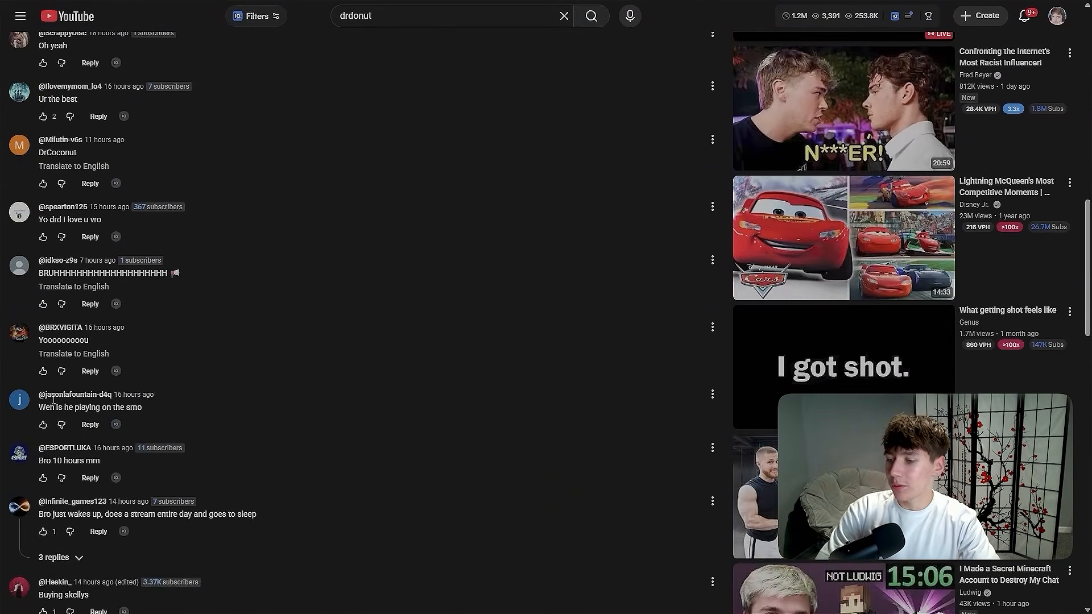
pyautogui.scroll(-7, 156, 436)
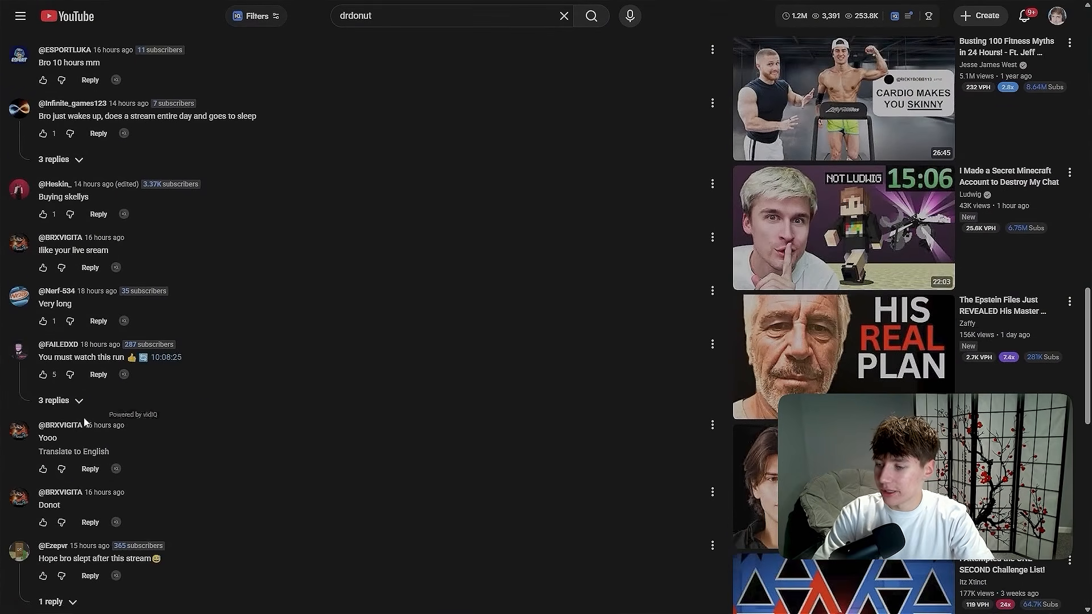
pyautogui.click(165, 359)
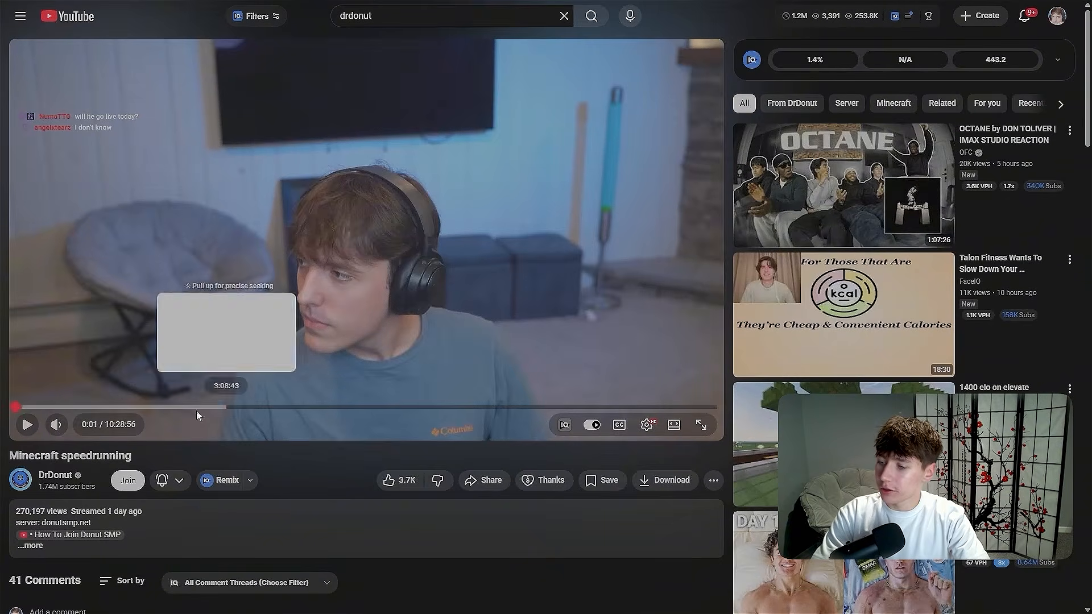
# - Seek the paused stream to 7:52:20
pyautogui.moveTo(50, 409); pyautogui.dragTo(241, 407)
pyautogui.click(293, 410)
pyautogui.click(542, 408)
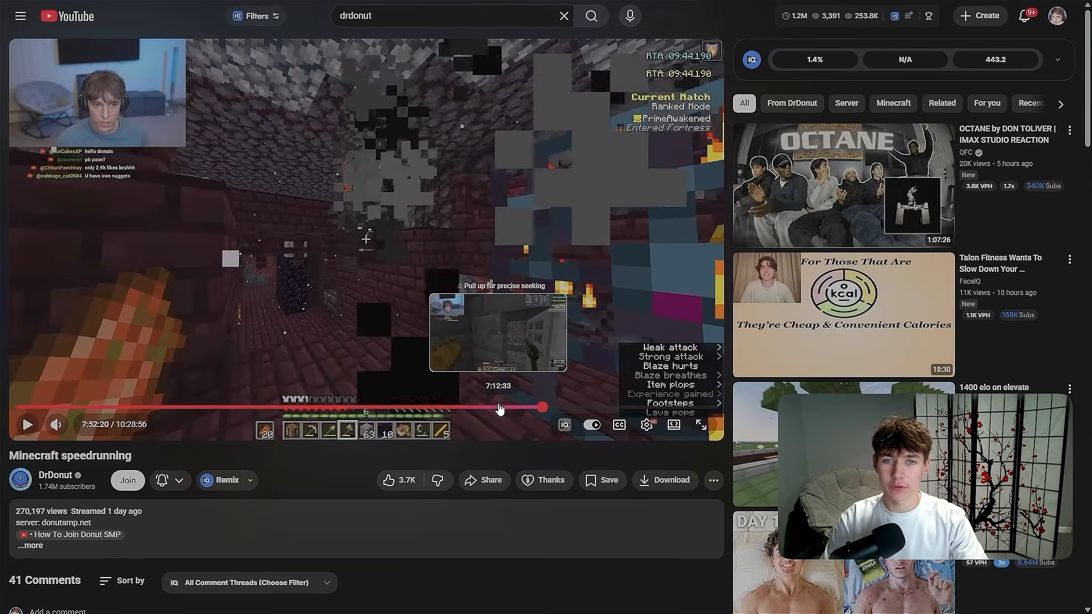
# - Set the stream's playback quality to 1440p60 and show the video full screen
pyautogui.click(646, 424)
pyautogui.click(628, 385)
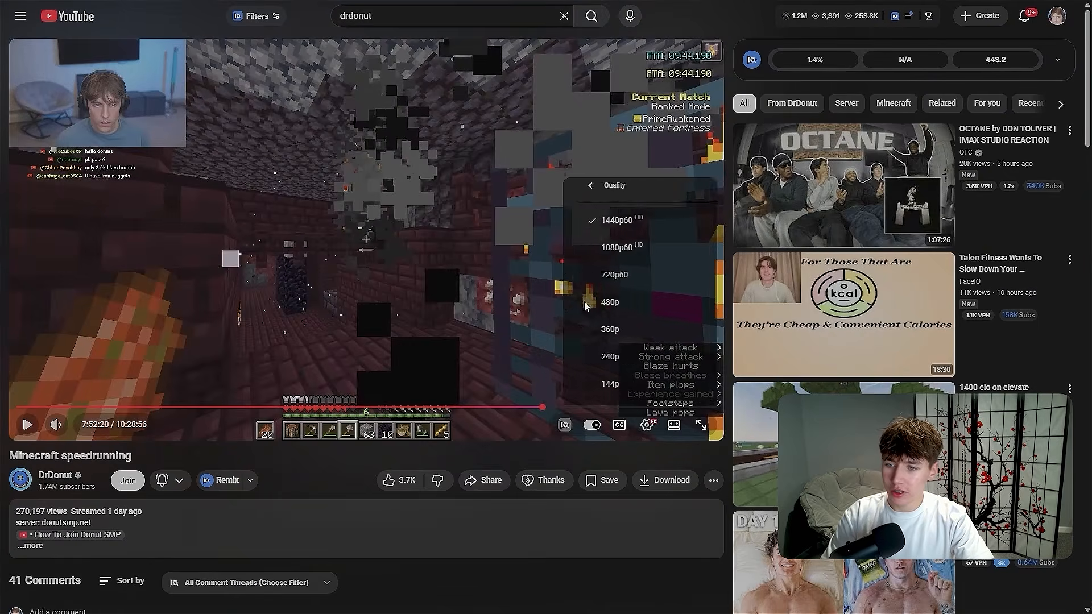
pyautogui.click(619, 223)
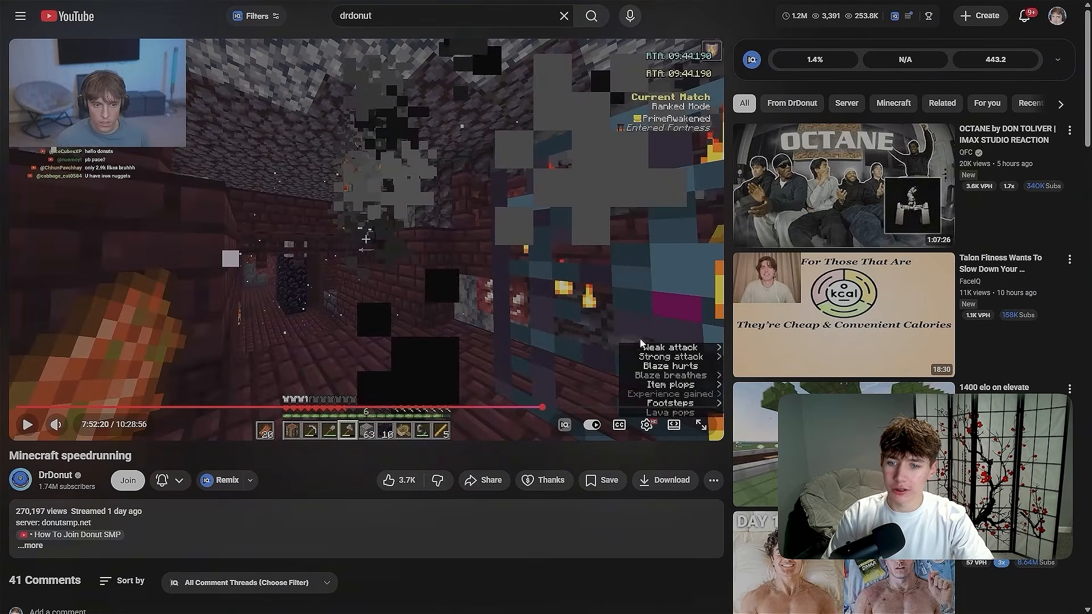
pyautogui.click(698, 426)
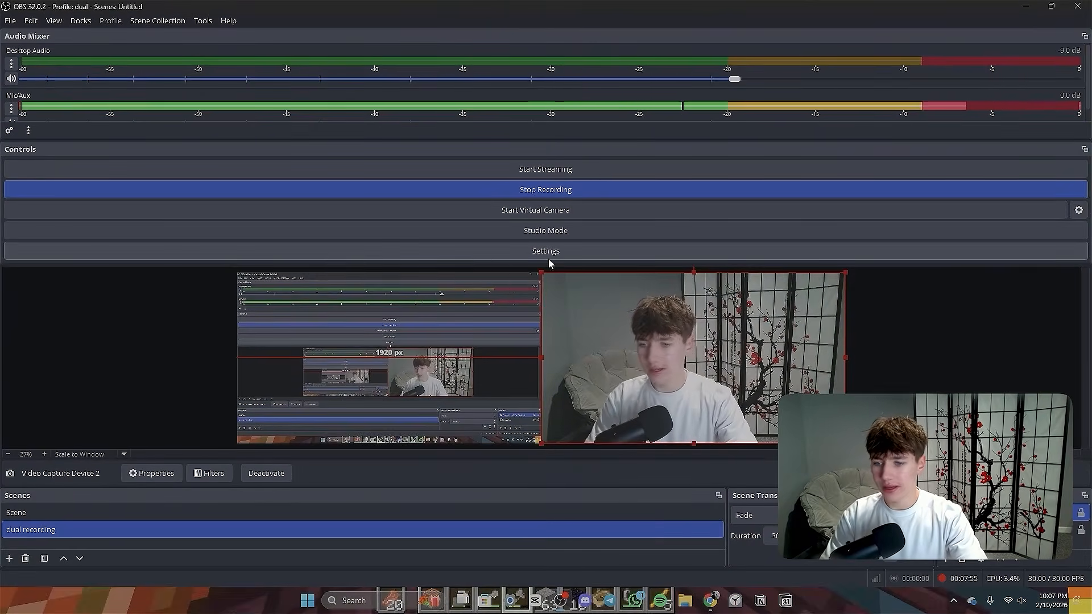
pyautogui.click(413, 398)
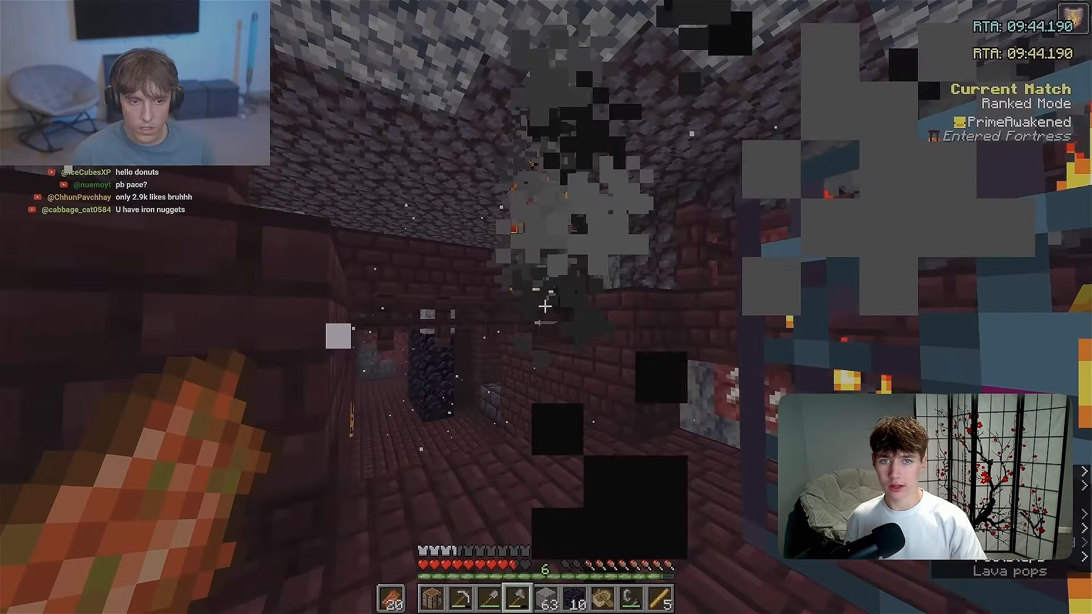
pyautogui.press('space')
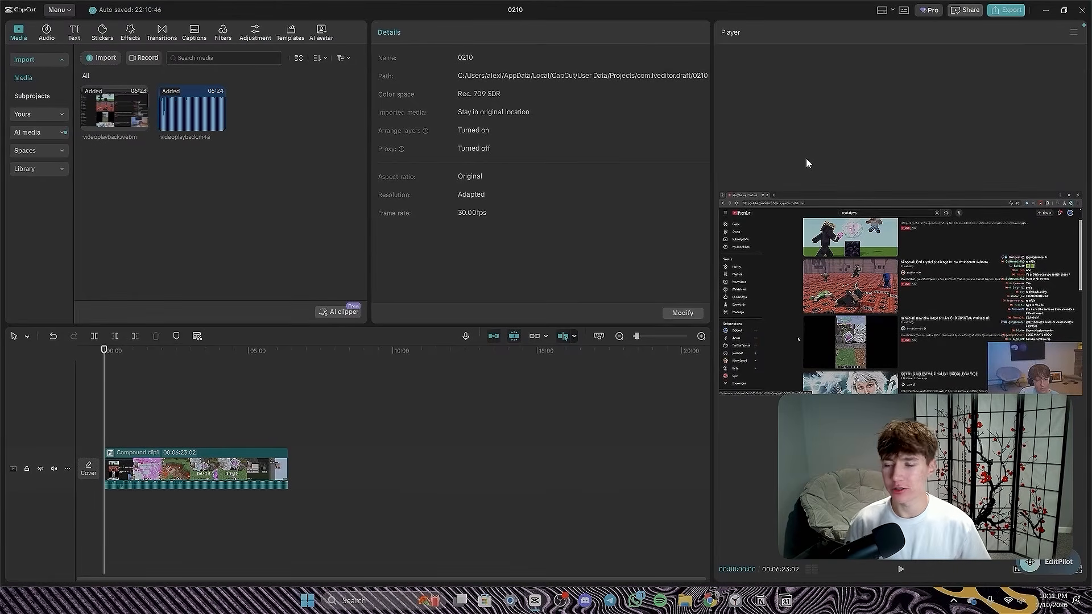
pyautogui.moveTo(113, 108); pyautogui.dragTo(134, 134)
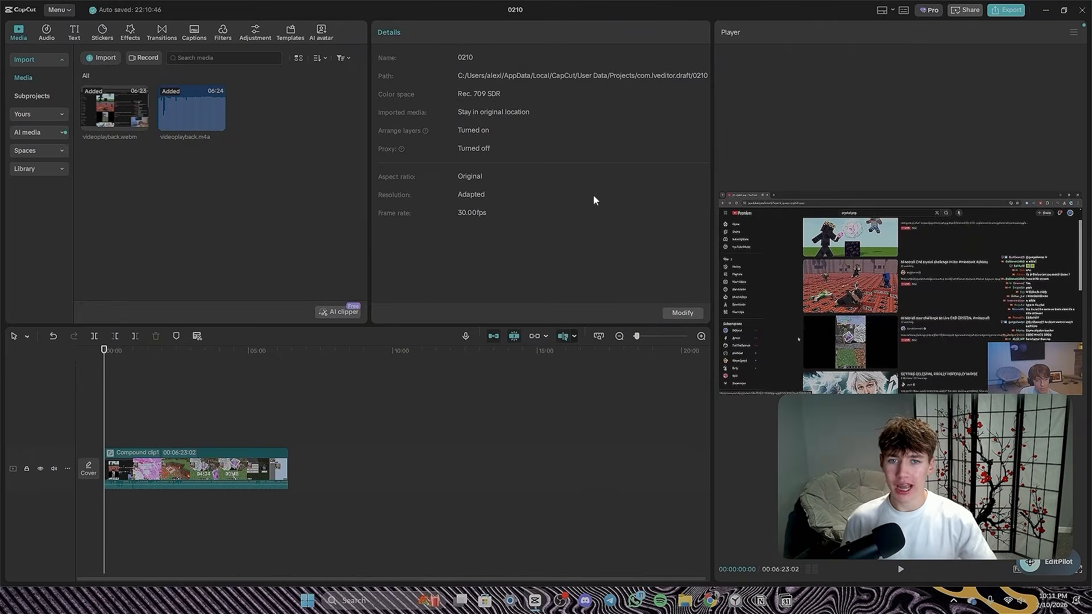
# - In CapCut, switch the workspace to the Vertical layout and widen the player and details areas
pyautogui.click(892, 10)
pyautogui.click(896, 39)
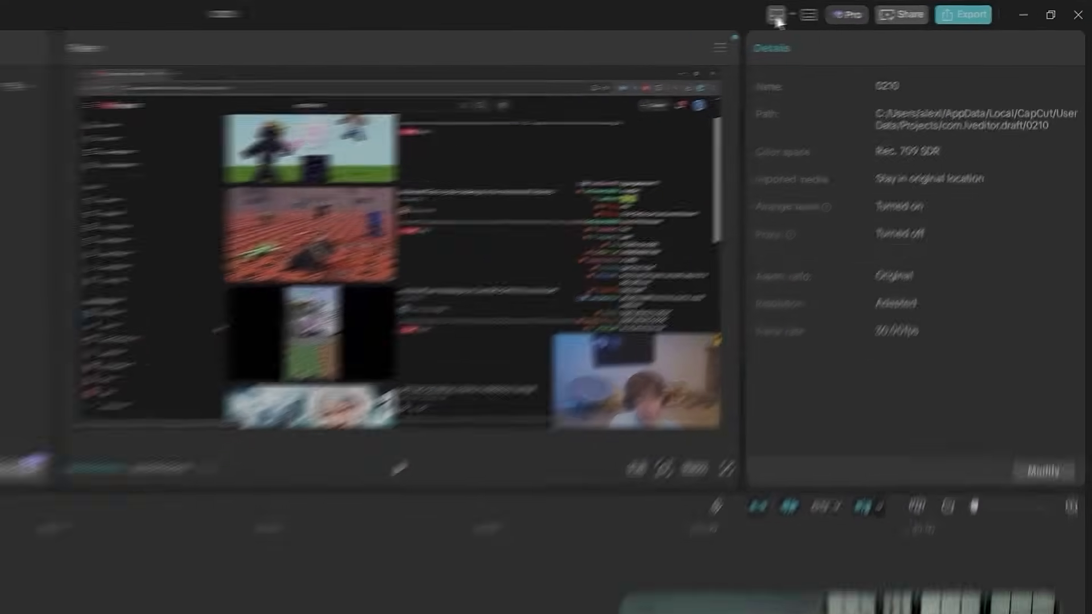
pyautogui.click(882, 10)
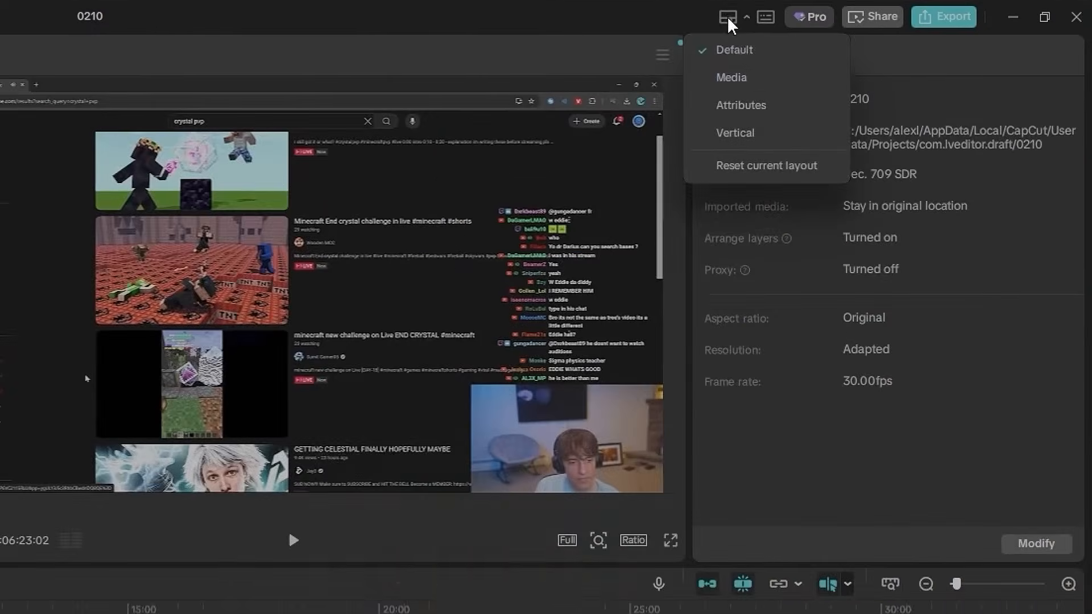
pyautogui.click(748, 132)
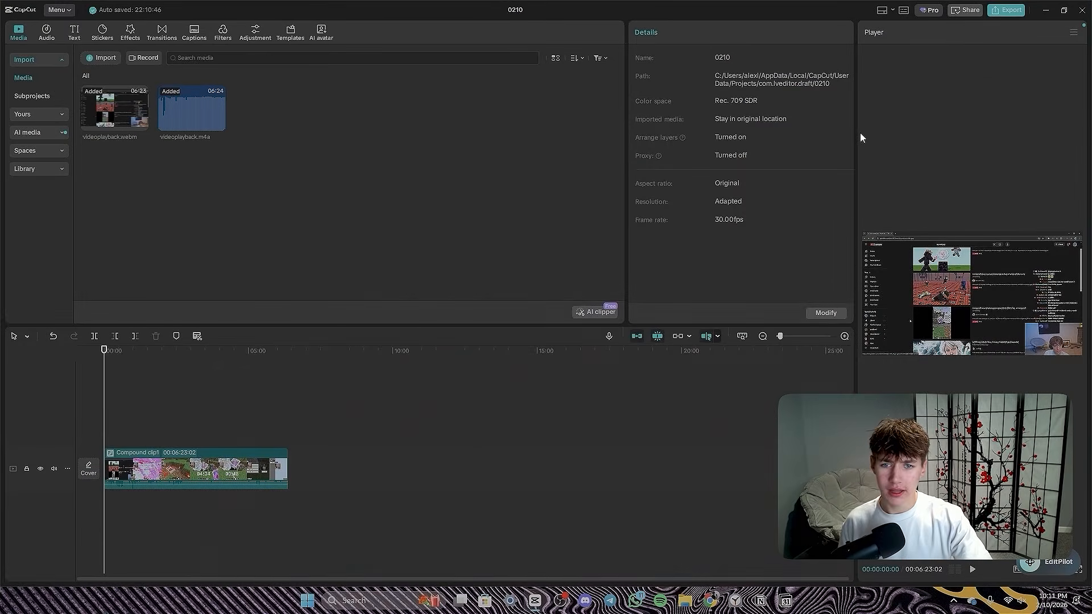
pyautogui.moveTo(859, 137); pyautogui.dragTo(769, 155)
pyautogui.moveTo(565, 167); pyautogui.dragTo(410, 170)
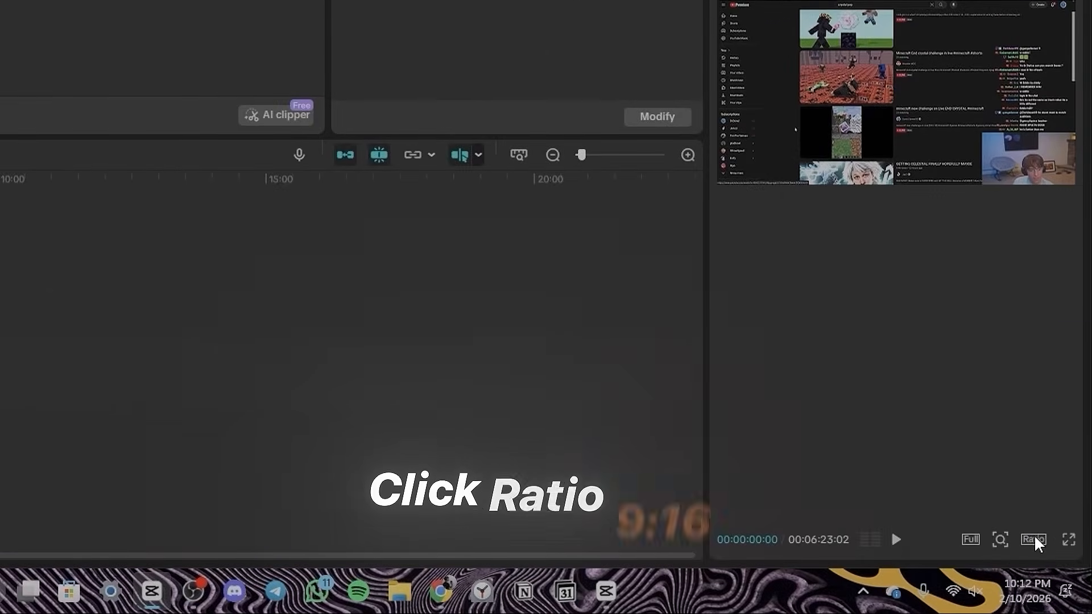
# - Set the project's aspect ratio to 9:16 and widen the details and player areas again
pyautogui.click(1034, 536)
pyautogui.click(1001, 472)
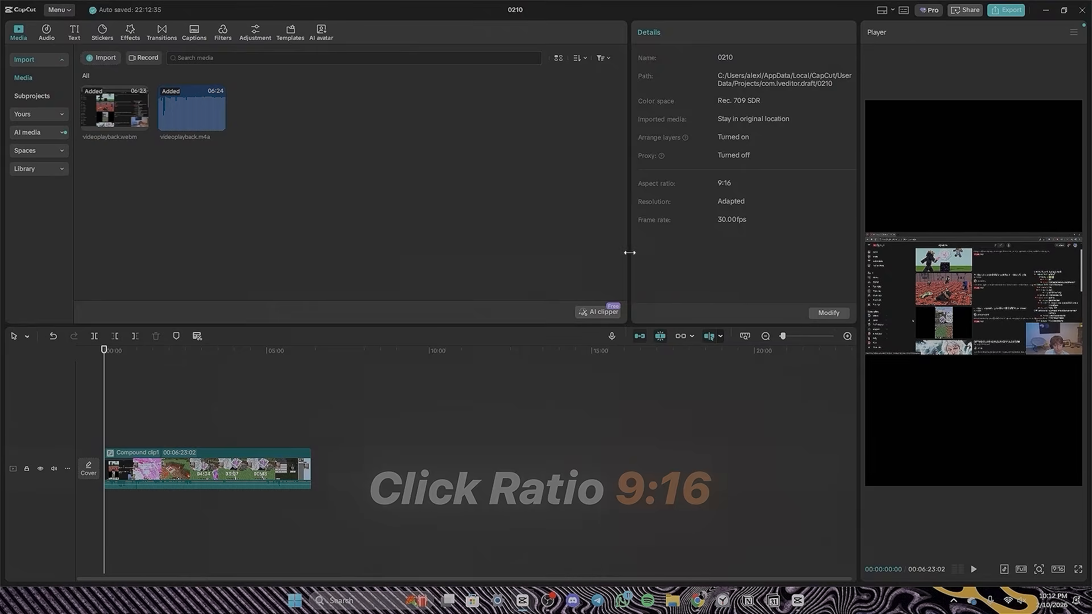
pyautogui.moveTo(629, 250); pyautogui.dragTo(443, 263)
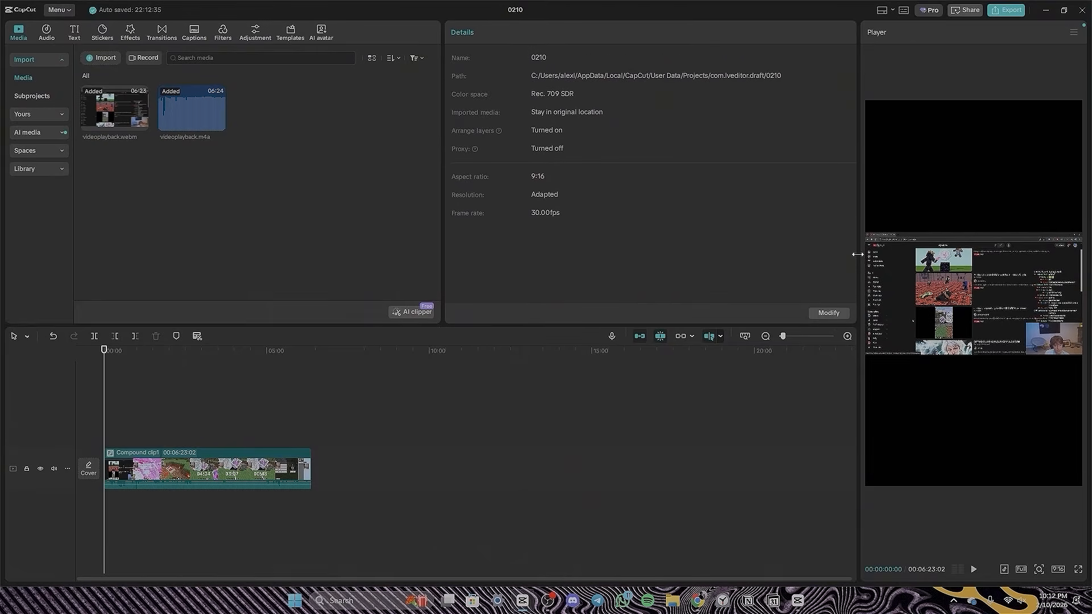
pyautogui.moveTo(862, 253); pyautogui.dragTo(777, 263)
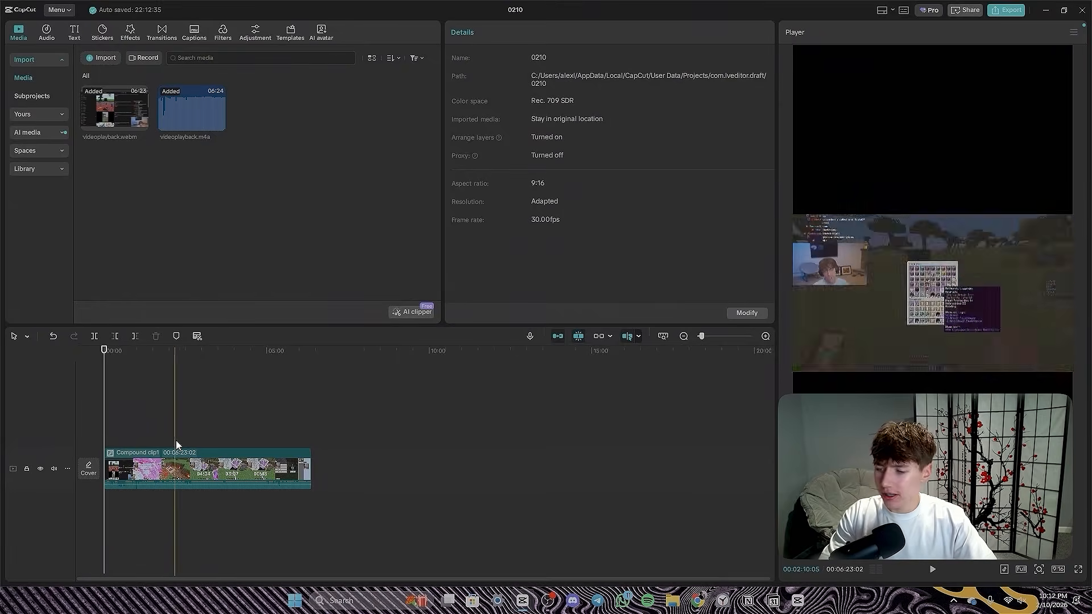
# - Split the compound clip at 00:01:42:07, where the redstone scene is shown
pyautogui.scroll(3, 230, 442)
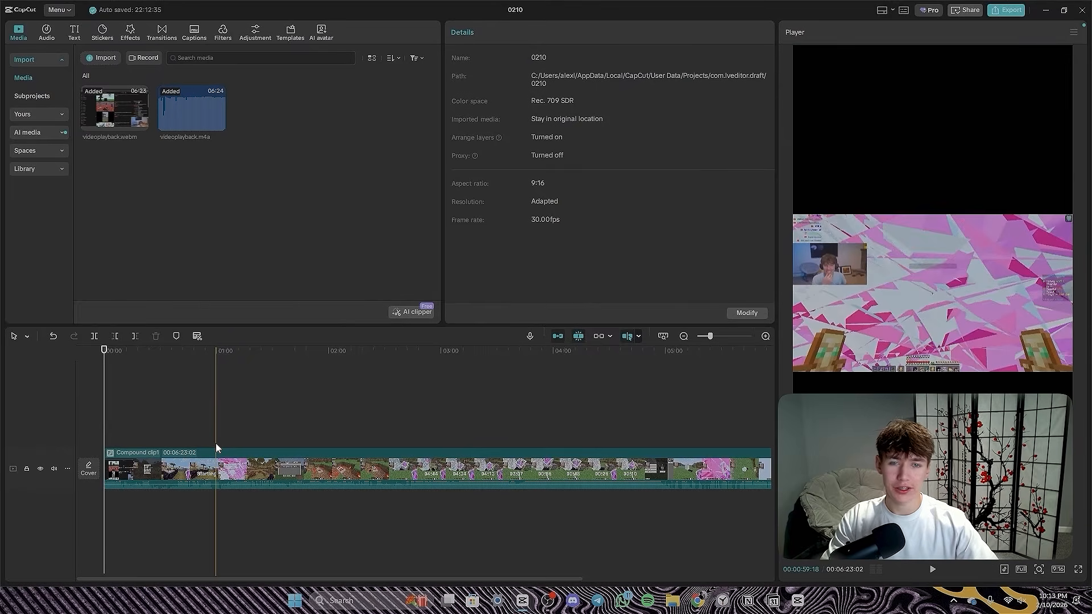
pyautogui.scroll(2, 216, 443)
pyautogui.click(397, 475)
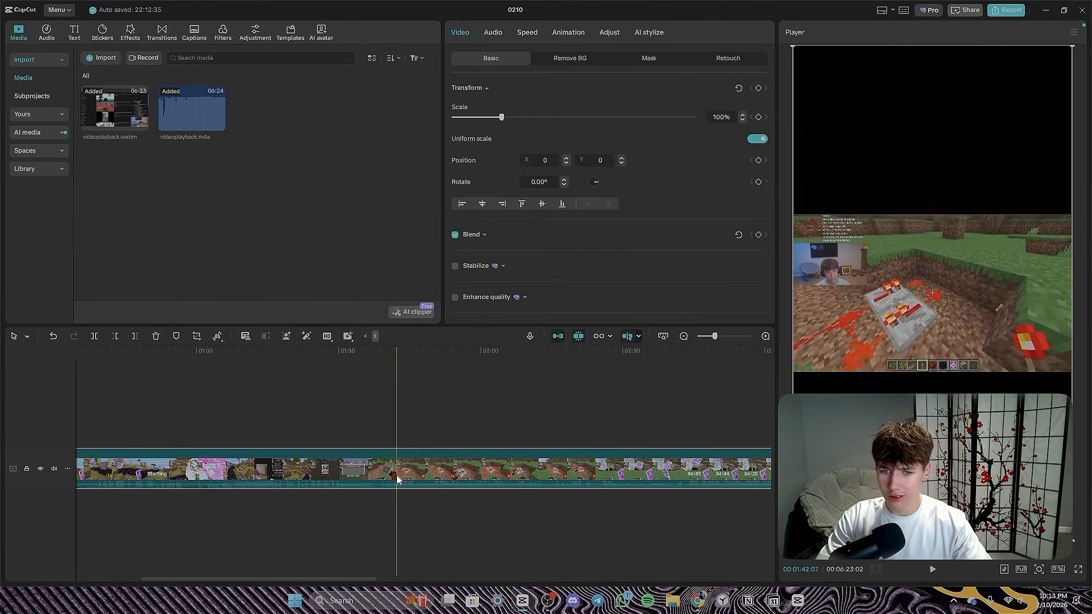
pyautogui.hotkey('ctrl', 'b')
# - Delete the first segment of the split compound clip, before the redstone scene
pyautogui.scroll(-1, 389, 469)
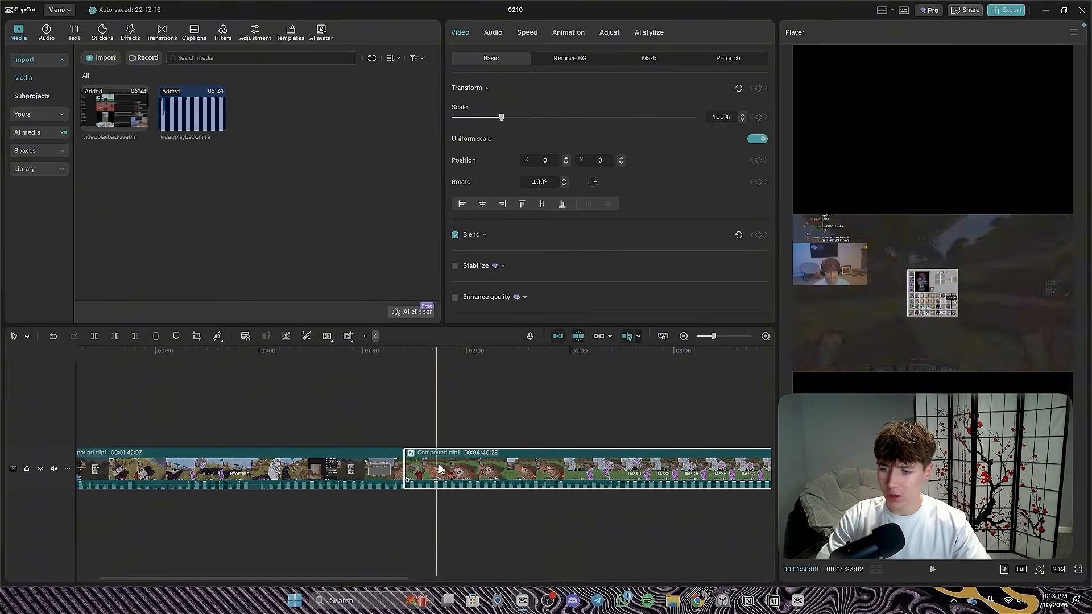
pyautogui.click(465, 467)
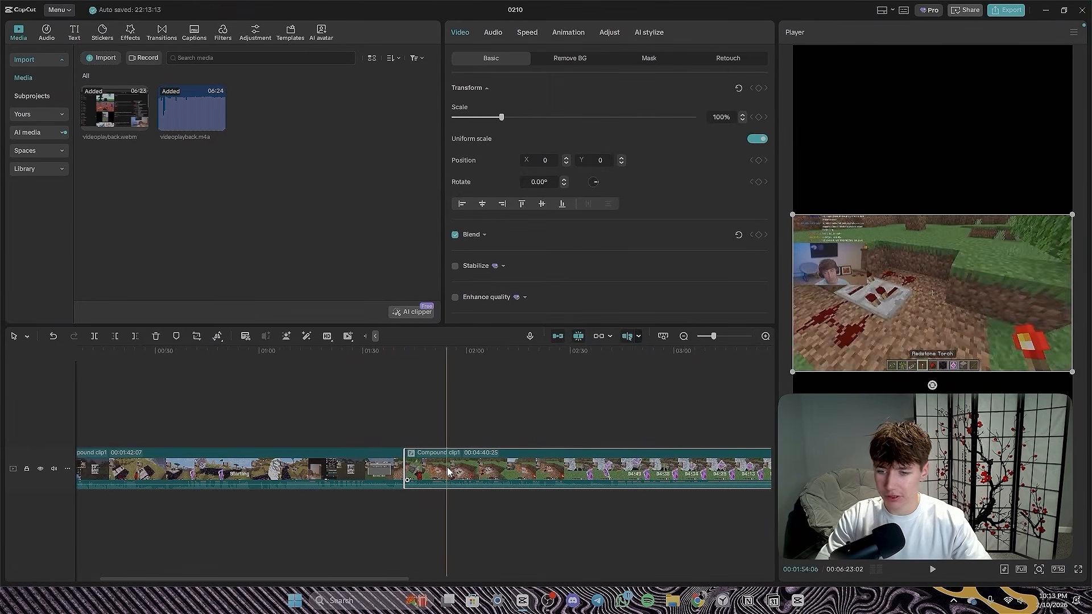
pyautogui.scroll(-1, 296, 466)
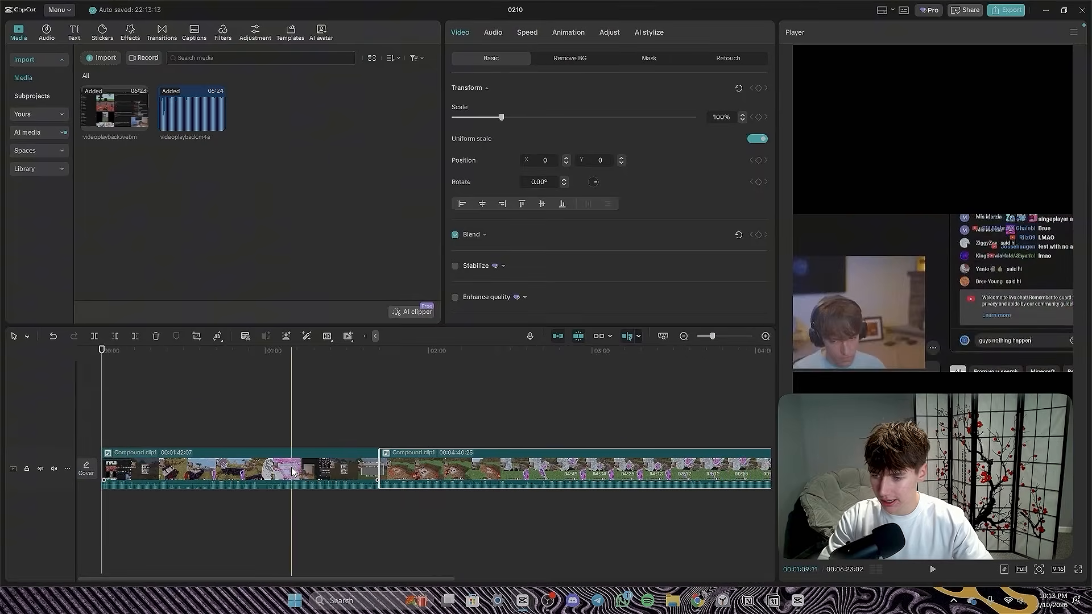
pyautogui.click(283, 468)
pyautogui.press('Delete')
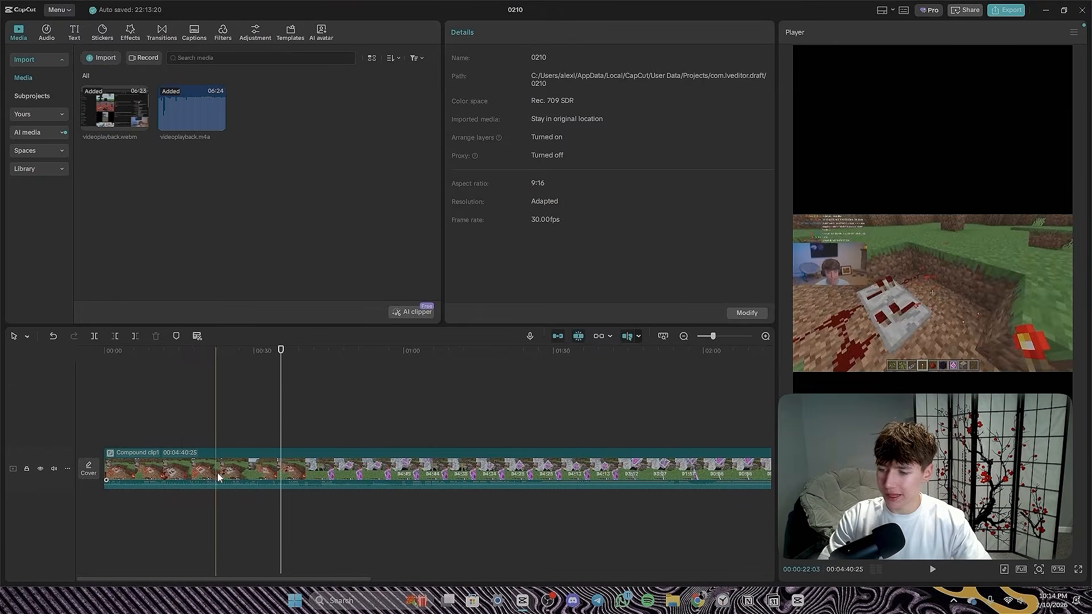
# - Split the compound clip at 00:00:32:26 and delete the segment before it
pyautogui.scroll(5, 220, 472)
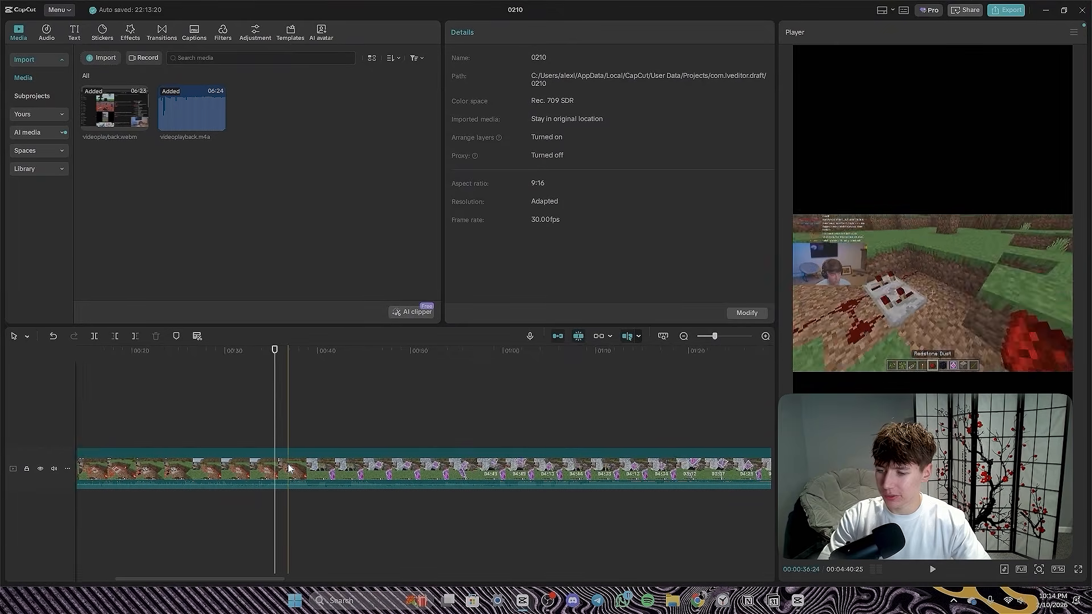
pyautogui.click(203, 464)
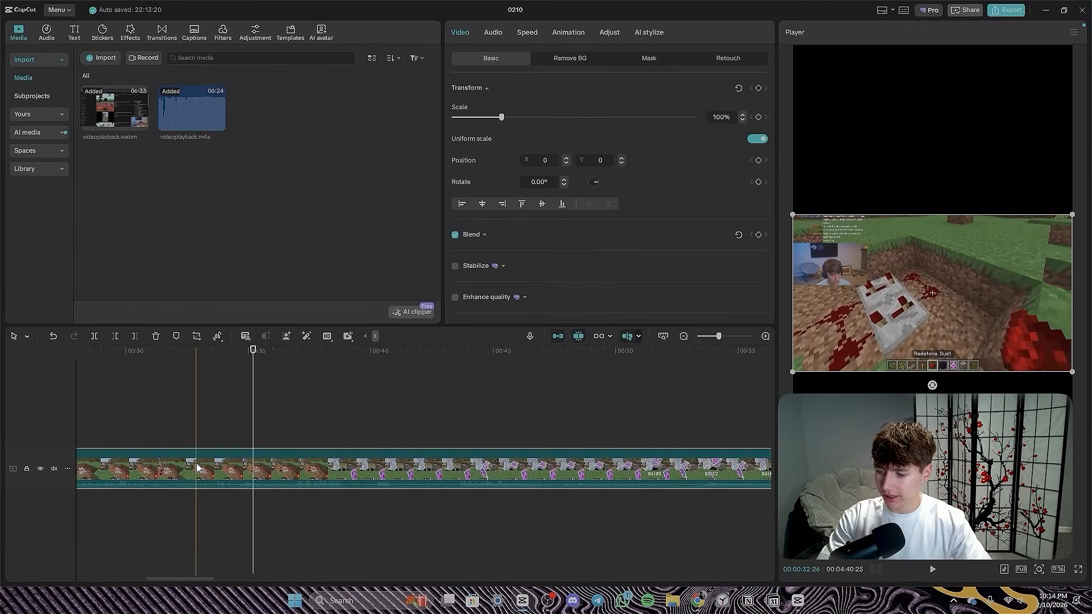
pyautogui.press('Delete')
pyautogui.scroll(-3, 188, 467)
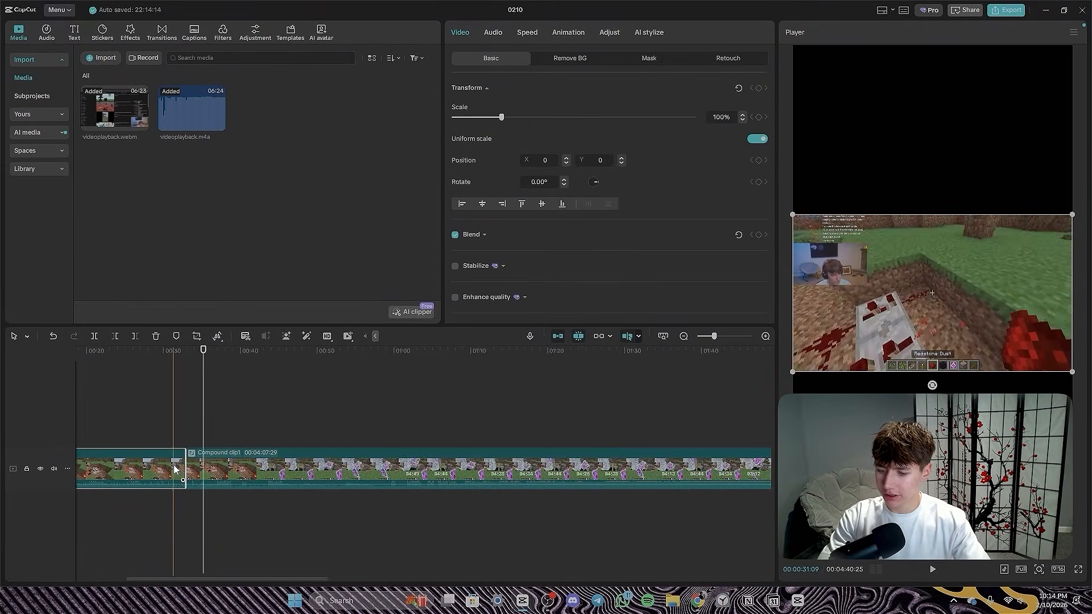
pyautogui.hscroll(-4, 193, 481)
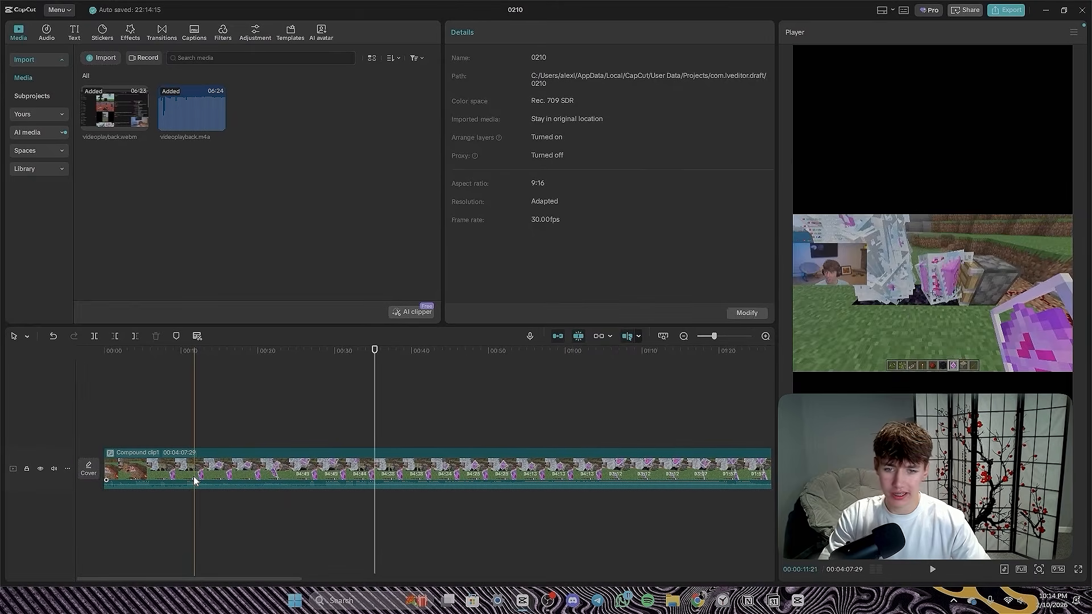
# - Duplicate the remaining compound clip onto a track above and align the copy with the start of the timeline
pyautogui.moveTo(316, 355); pyautogui.dragTo(154, 421)
pyautogui.click(176, 462)
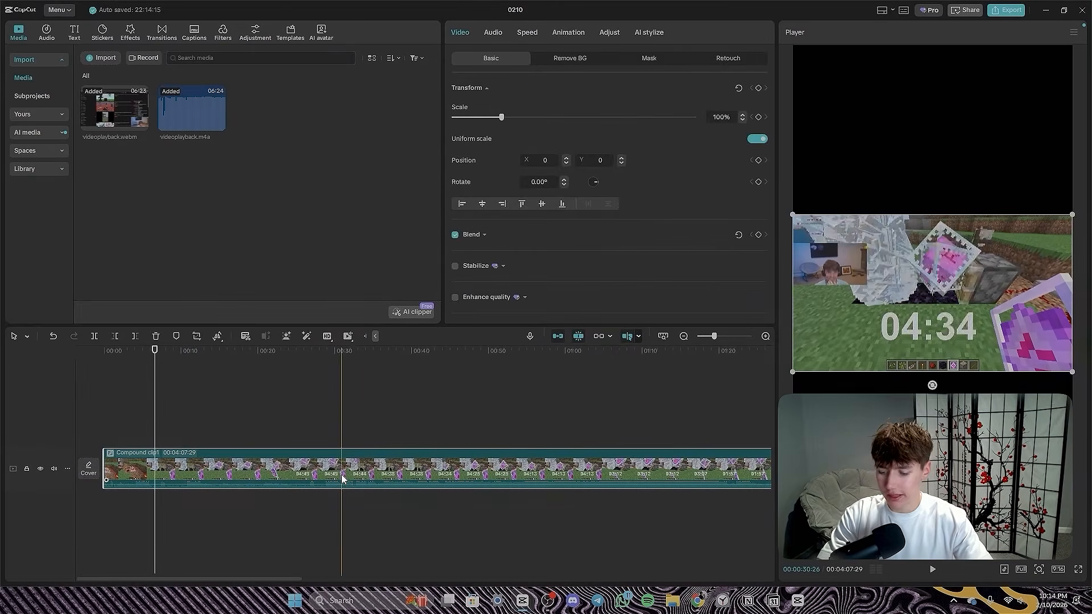
pyautogui.hotkey('ctrl', 'c')
pyautogui.hotkey('ctrl', 'v')
pyautogui.moveTo(319, 441); pyautogui.dragTo(130, 432)
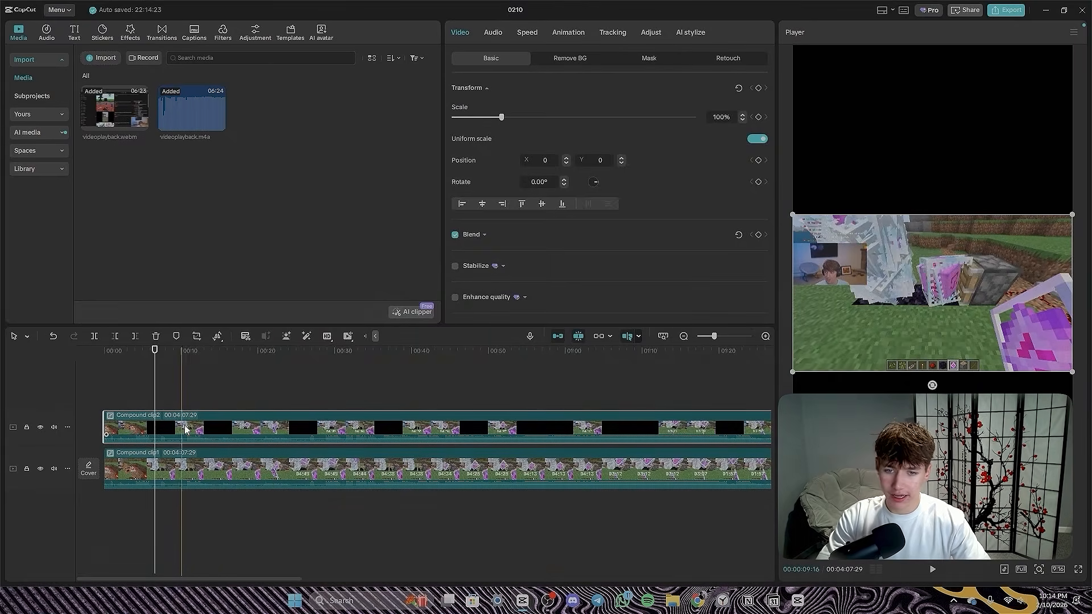
# - Scale the lower-track clip to 218% and move it down to position Y -593 for the gameplay area
pyautogui.click(210, 469)
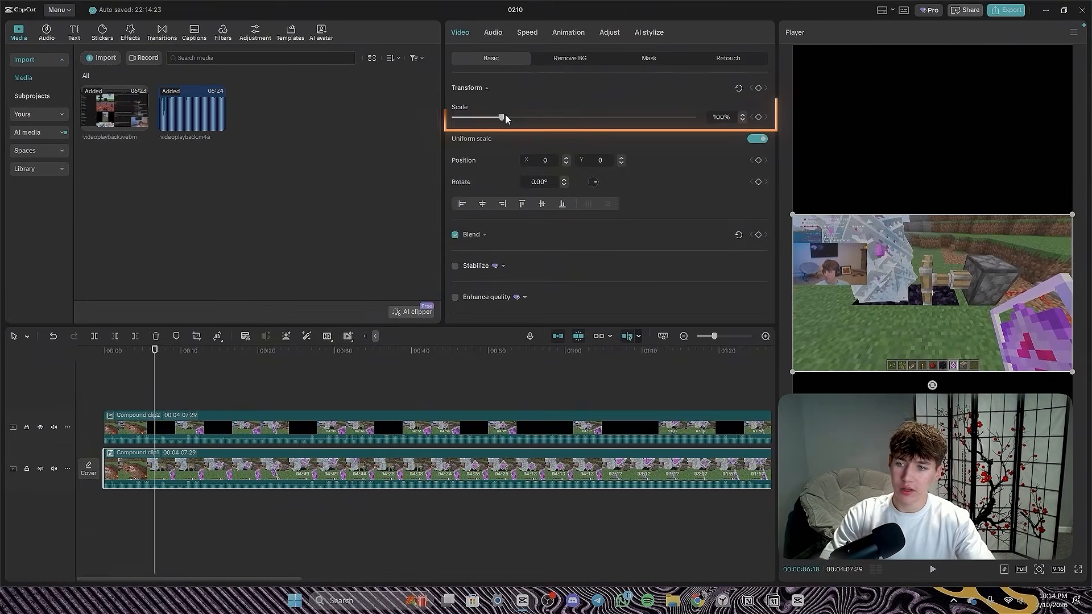
pyautogui.moveTo(503, 116); pyautogui.dragTo(563, 116)
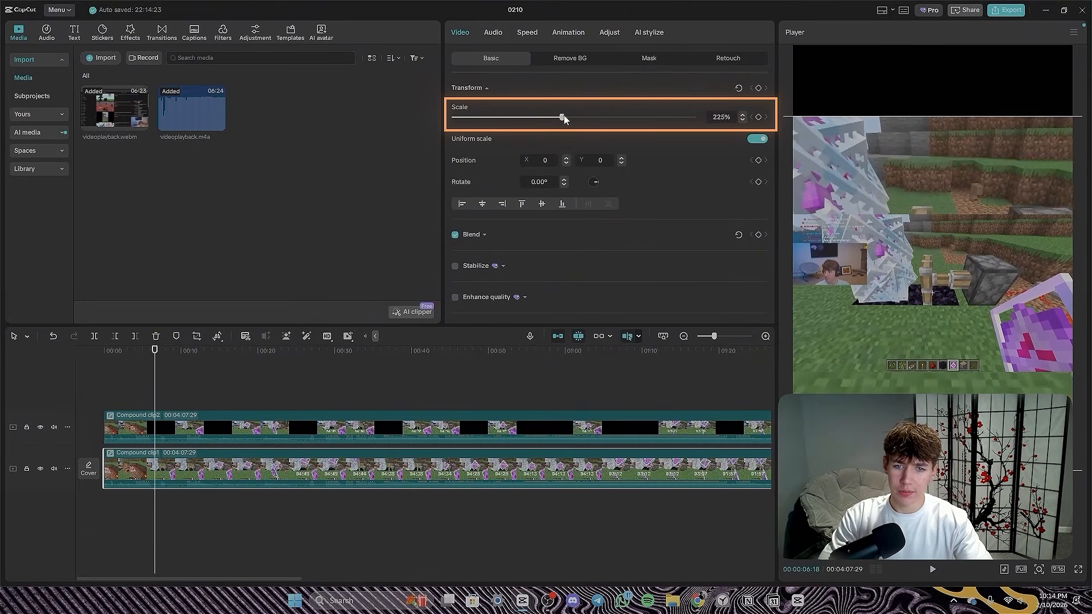
pyautogui.moveTo(868, 203); pyautogui.dragTo(865, 213)
# - Scale the upper-track copy to 377% and position it so the streamer's webcam fills the upper part of the frame
pyautogui.click(854, 248)
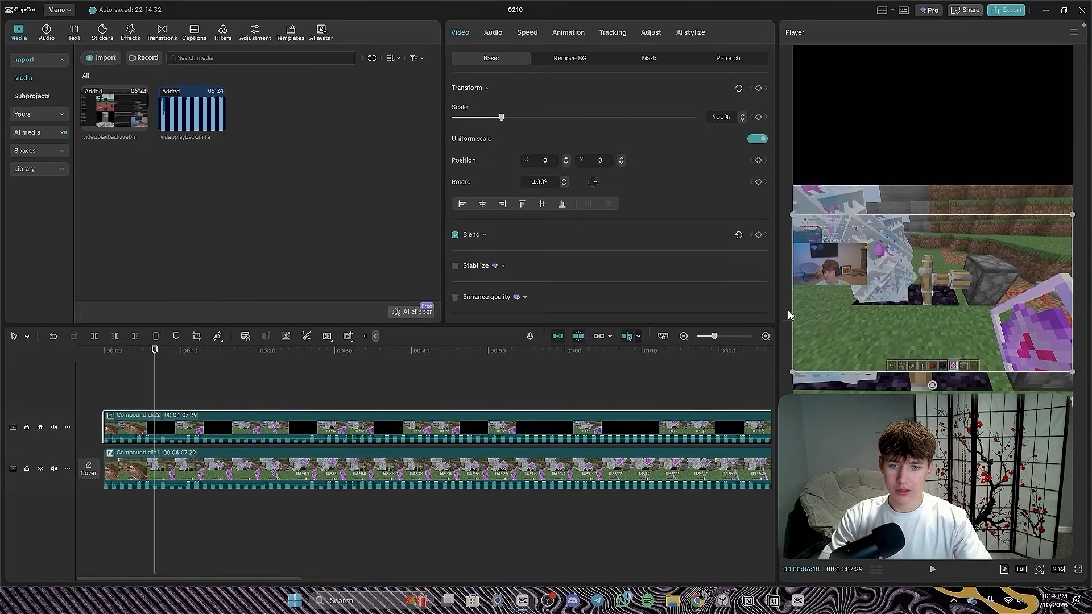
pyautogui.moveTo(857, 279); pyautogui.dragTo(970, 182)
pyautogui.moveTo(501, 117); pyautogui.dragTo(580, 117)
pyautogui.moveTo(858, 142); pyautogui.dragTo(1021, 188)
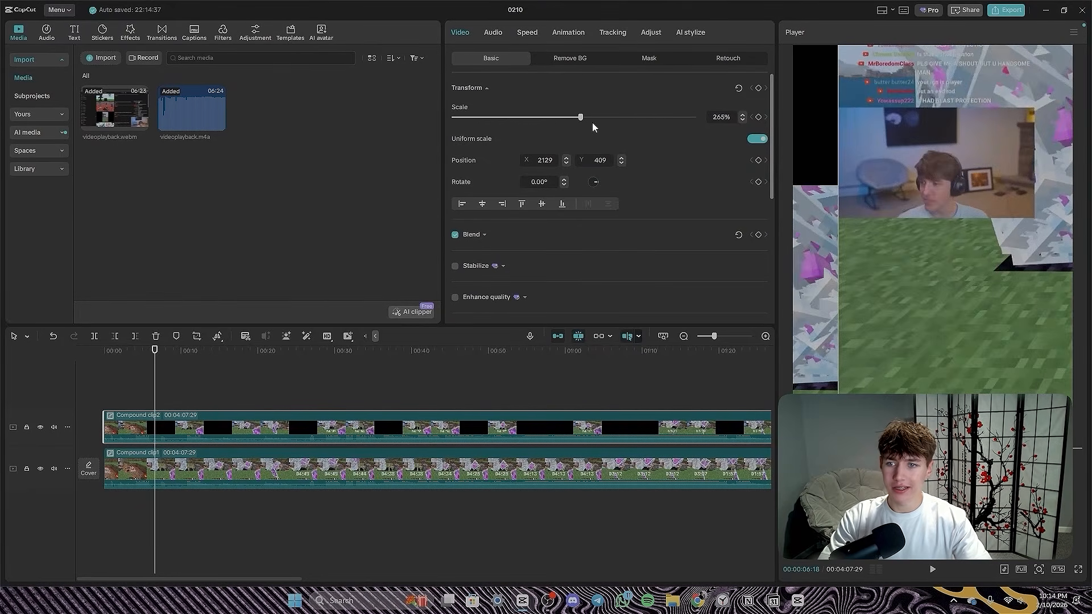
pyautogui.moveTo(591, 122); pyautogui.dragTo(633, 115)
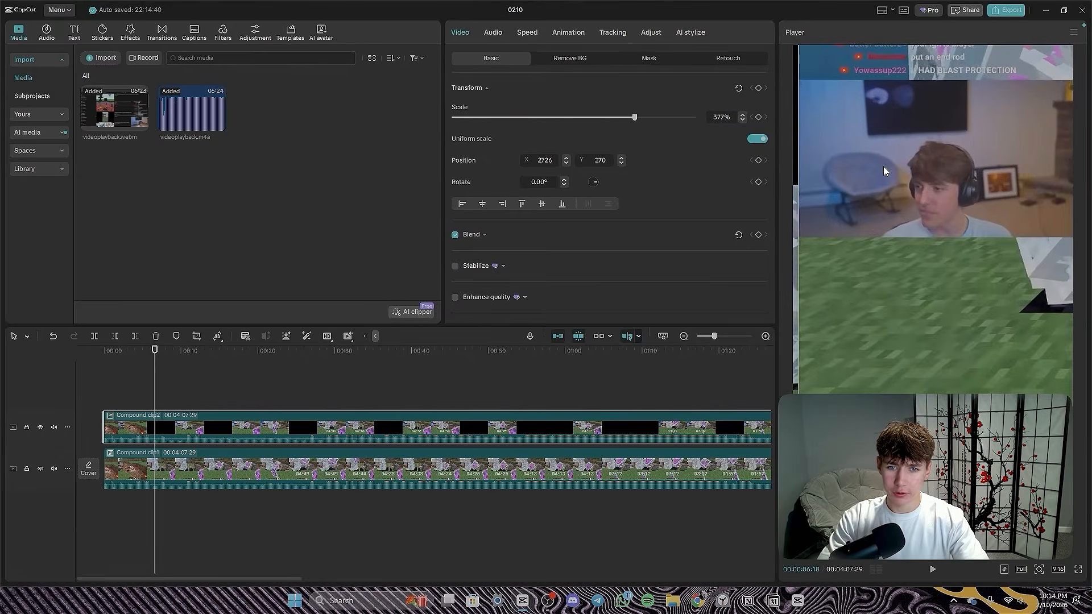
pyautogui.moveTo(882, 166); pyautogui.dragTo(871, 130)
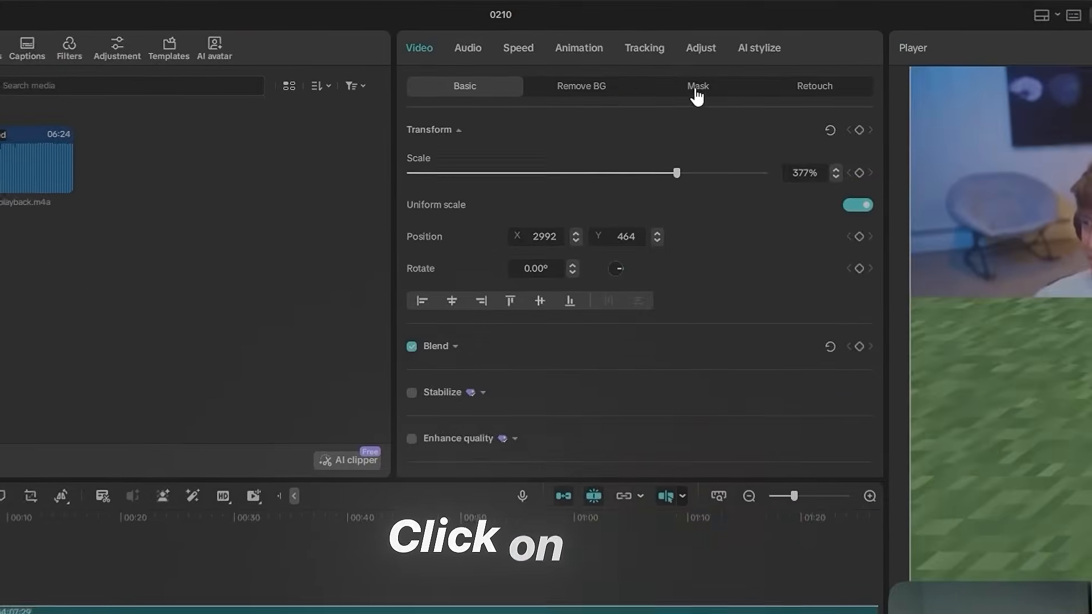
# - Add a Split mask to the upper-track copy and place its edge at X 4, Y 60, just below the webcam picture
pyautogui.click(648, 61)
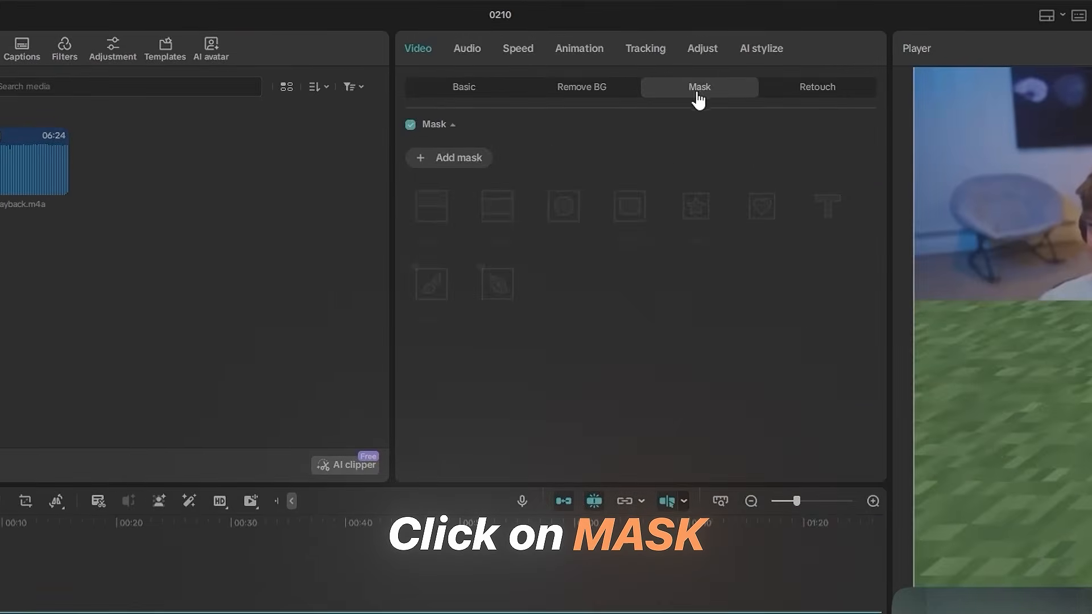
pyautogui.click(464, 166)
pyautogui.click(441, 202)
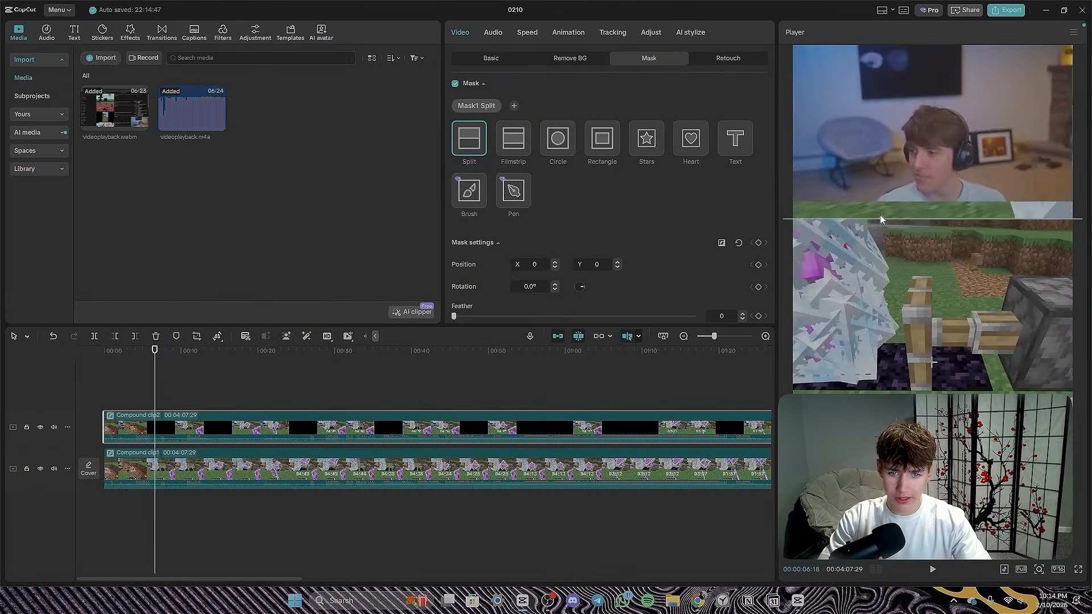
pyautogui.moveTo(878, 218); pyautogui.dragTo(880, 197)
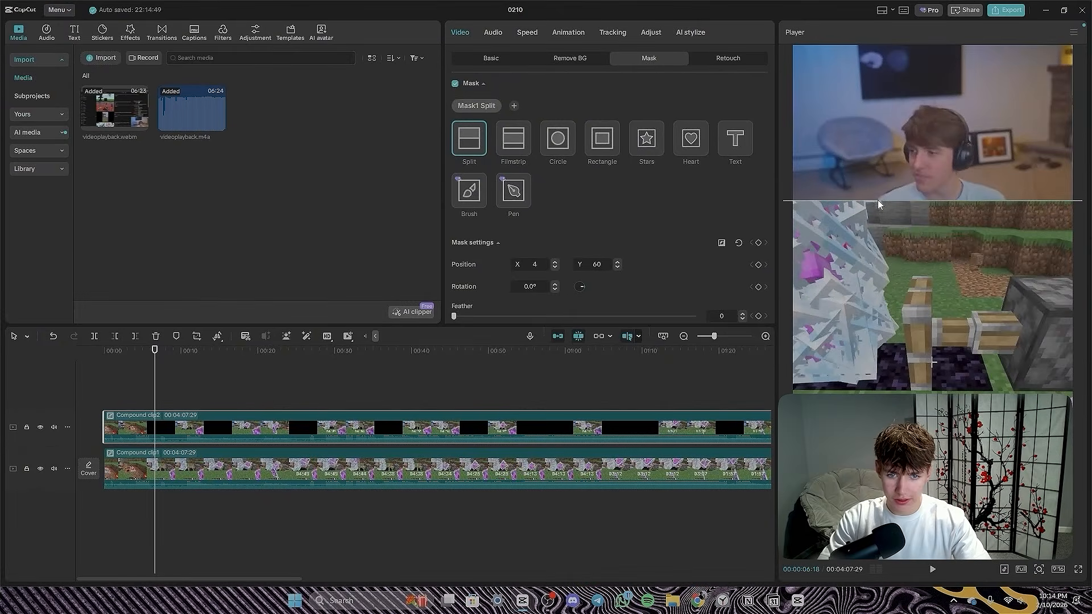
pyautogui.click(612, 376)
# - Examine both stacked layers along the timeline for the stretch of footage worth shortening
pyautogui.click(516, 387)
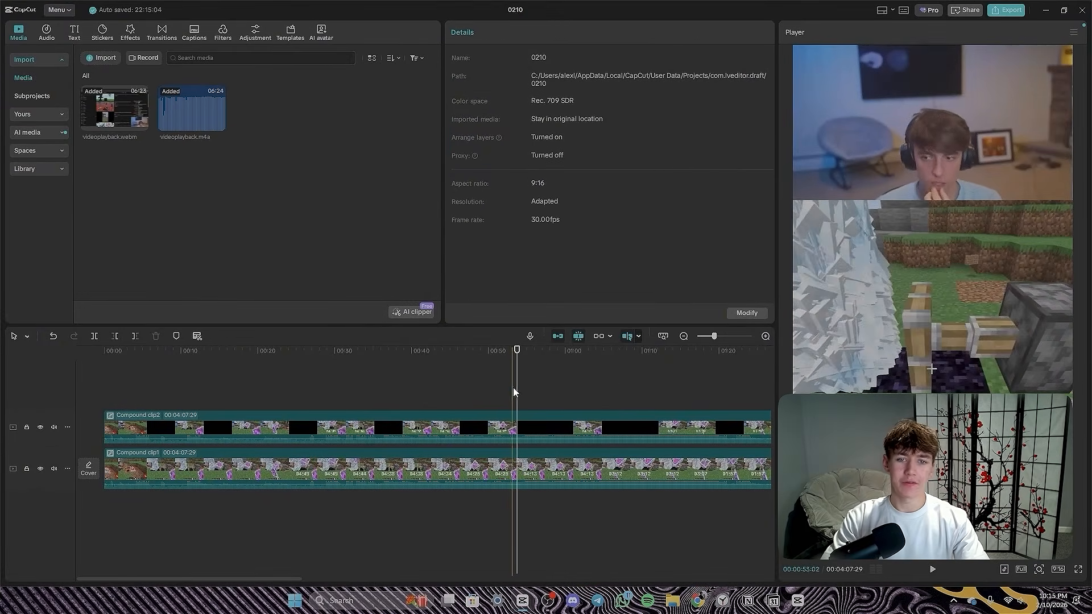
pyautogui.scroll(-2, 399, 467)
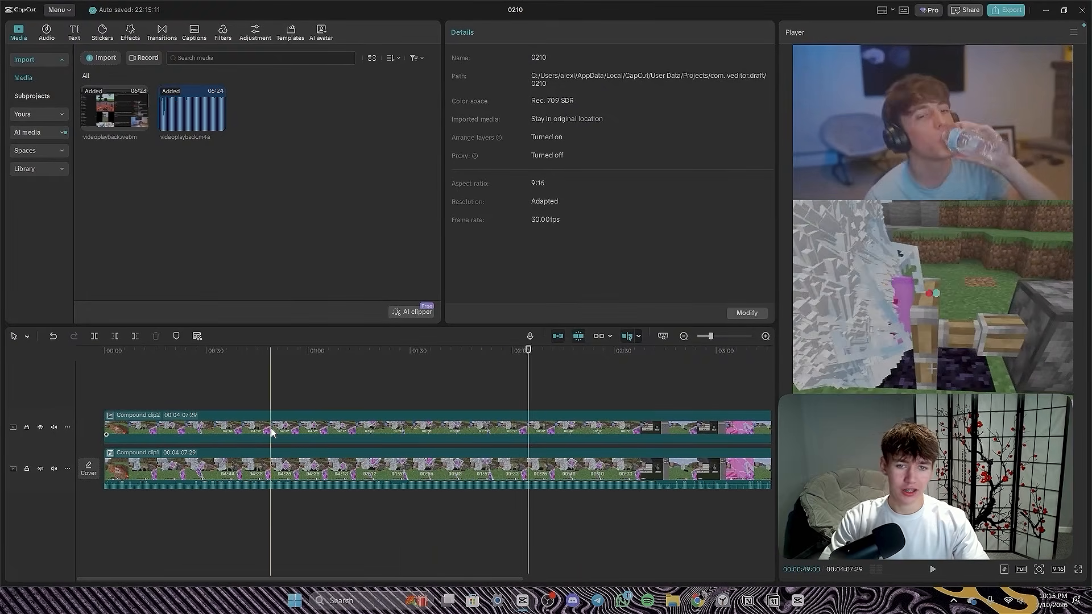
pyautogui.scroll(-2, 511, 441)
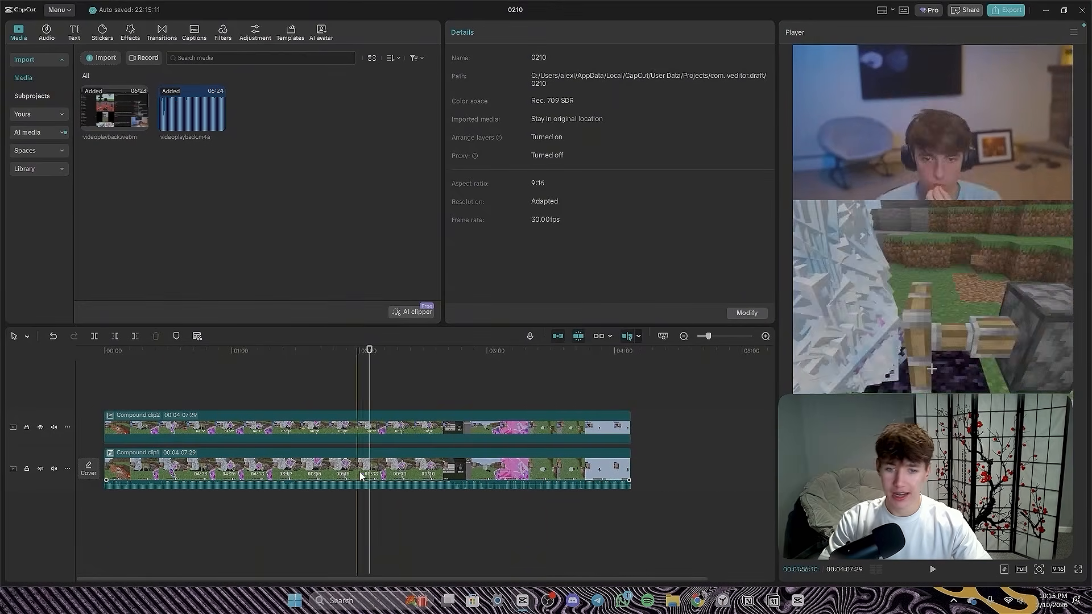
pyautogui.scroll(3, 283, 449)
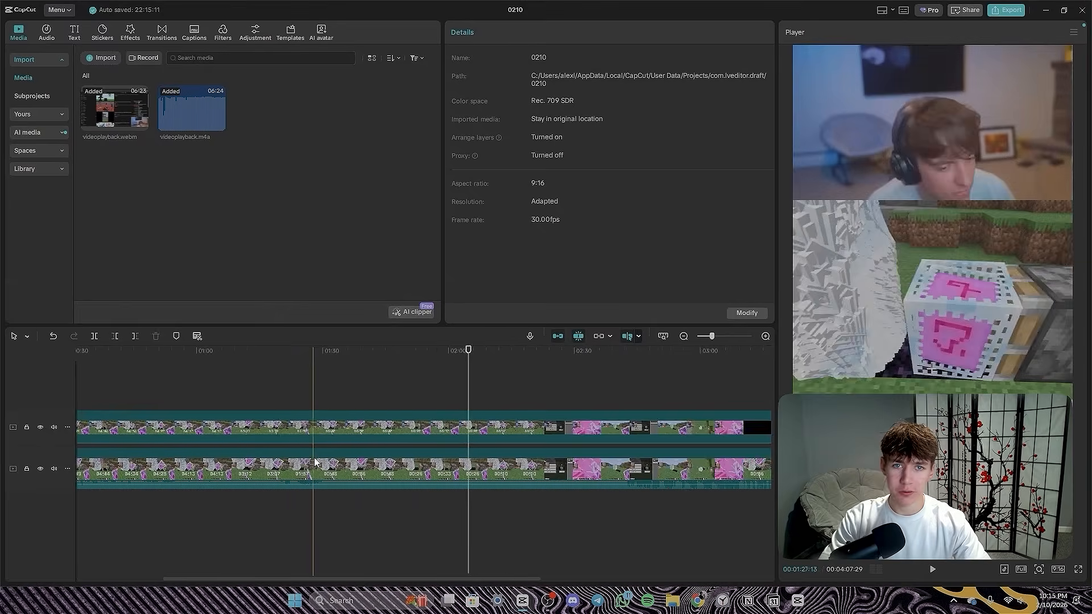
pyautogui.hscroll(-3, 334, 468)
pyautogui.click(291, 398)
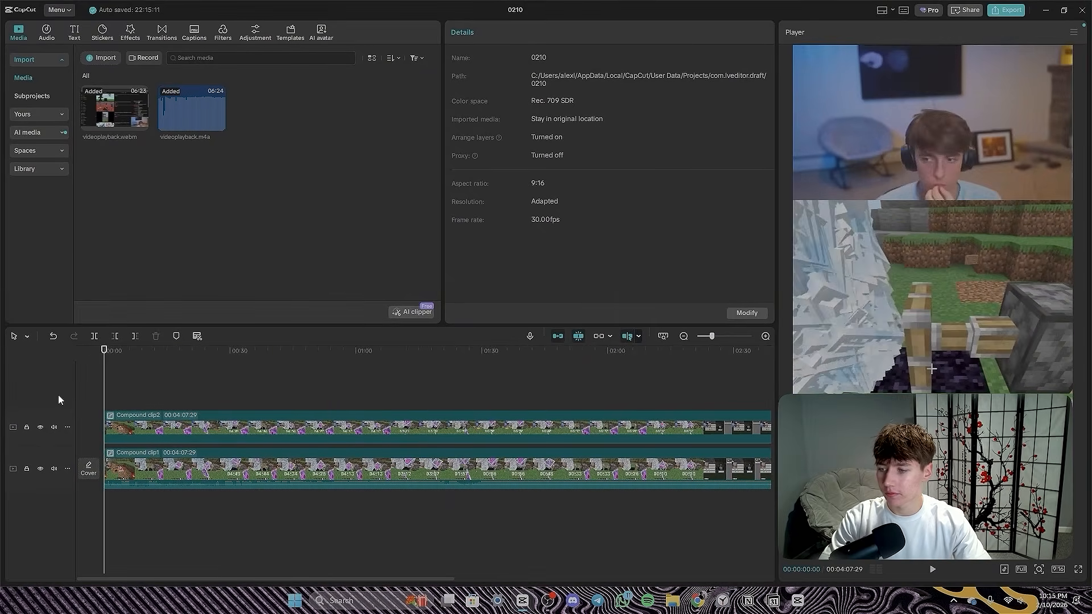
# - Split both layers at 00:00:06:01 and cut out the short stretch that follows
pyautogui.scroll(5, 125, 455)
pyautogui.click(172, 398)
pyautogui.hscroll(-3, 175, 422)
pyautogui.scroll(2, 186, 426)
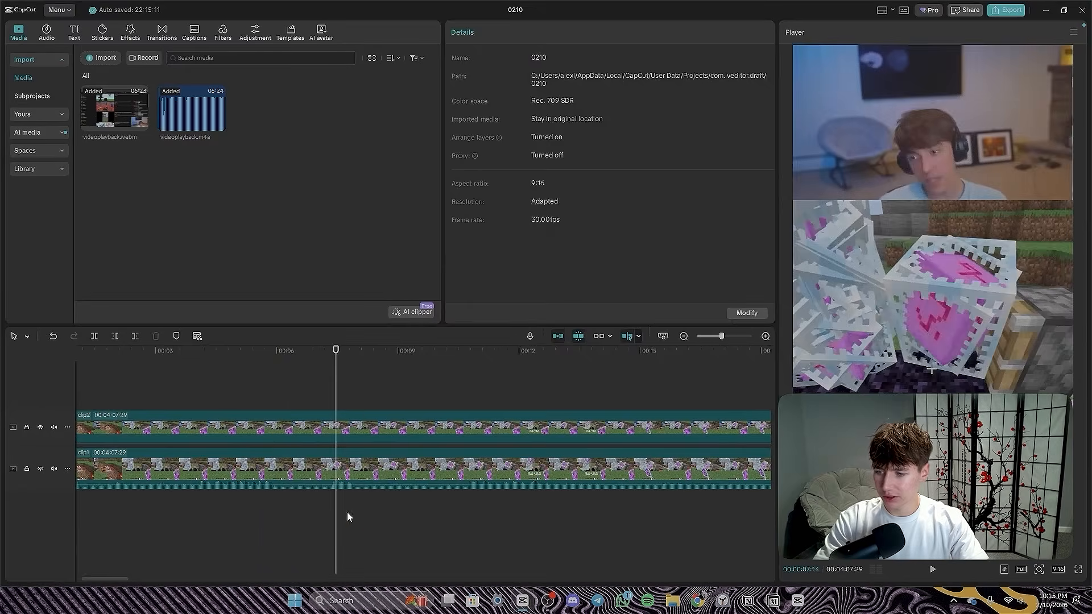
pyautogui.moveTo(385, 522); pyautogui.dragTo(279, 420)
pyautogui.hotkey('ctrl', 'b')
# - Play back the cut from about 00:00:05:05 and split the following segments on both tracks at 00:00:07:01
pyautogui.click(241, 385)
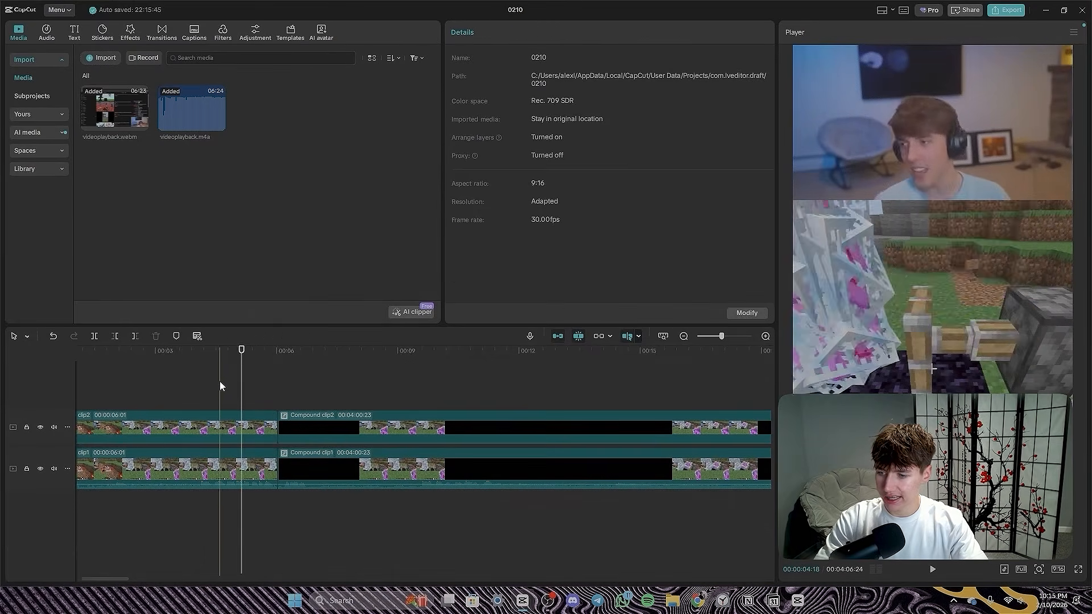
pyautogui.click(219, 381)
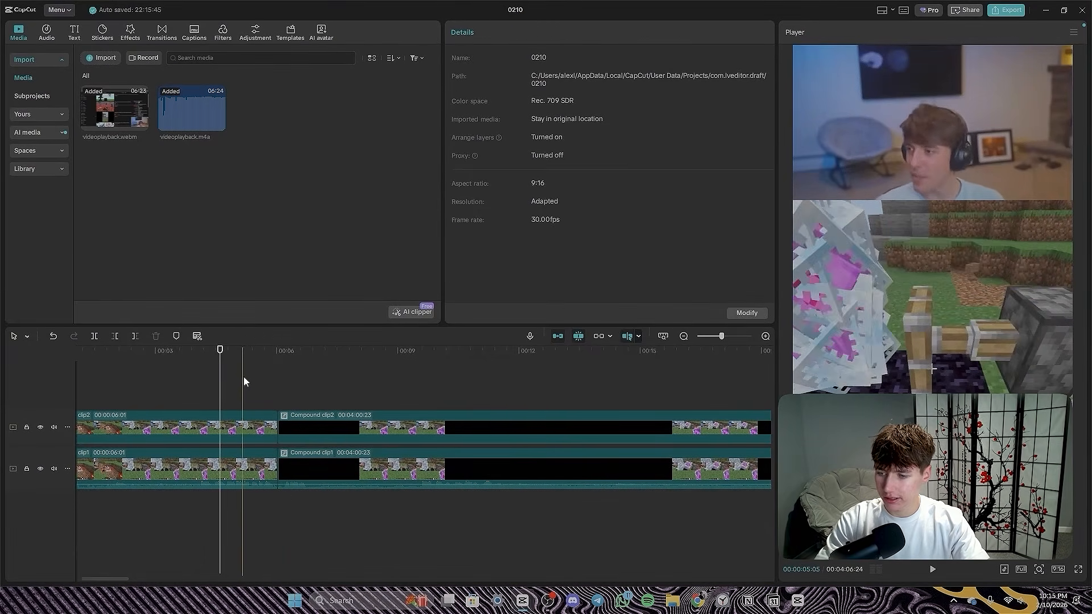
pyautogui.click(243, 379)
pyautogui.press('space')
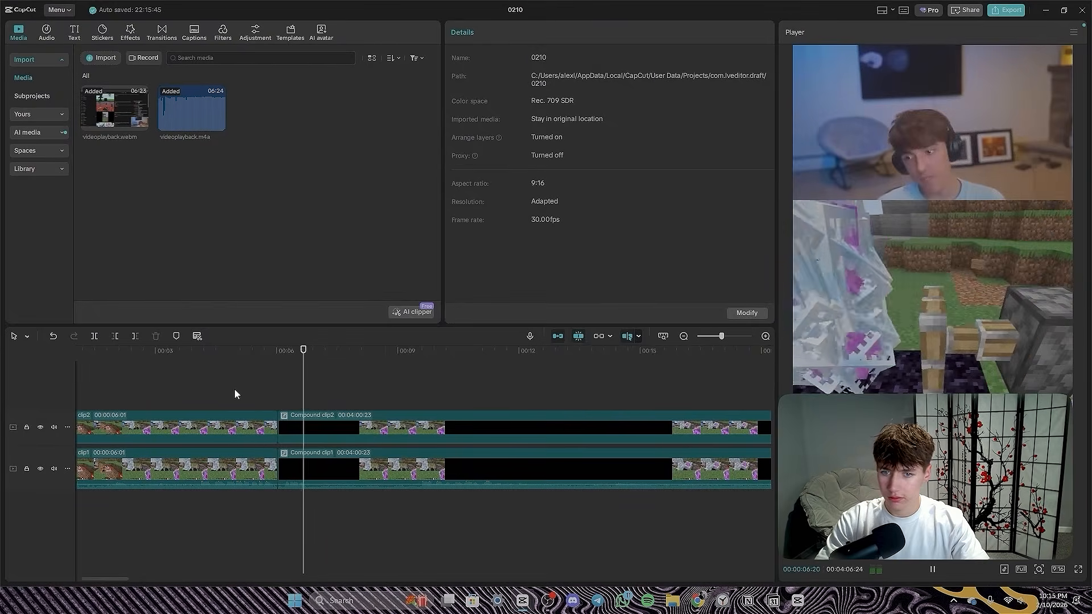
pyautogui.press('space')
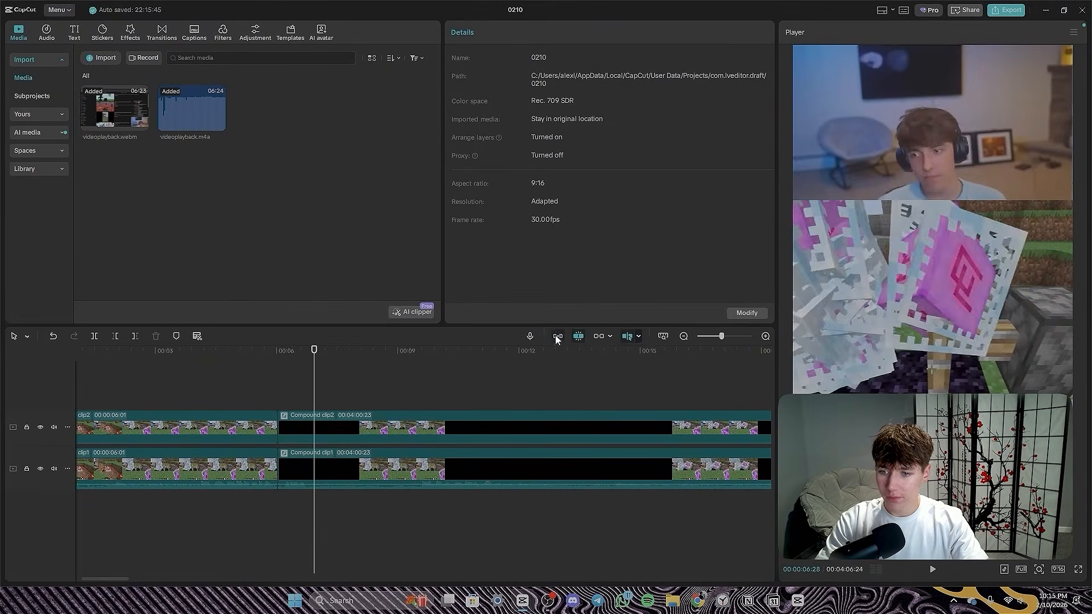
pyautogui.moveTo(486, 530); pyautogui.dragTo(315, 403)
pyautogui.hotkey('ctrl', 'b')
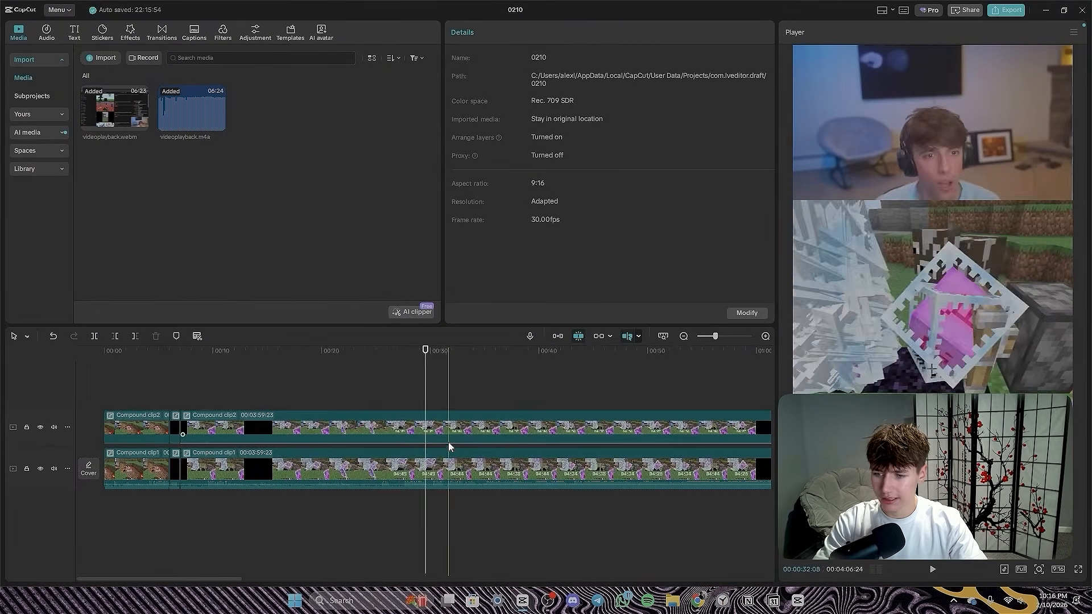
# - Split both layers at 00:02:42:27, just after the dark menu scenes end
pyautogui.scroll(-2, 448, 442)
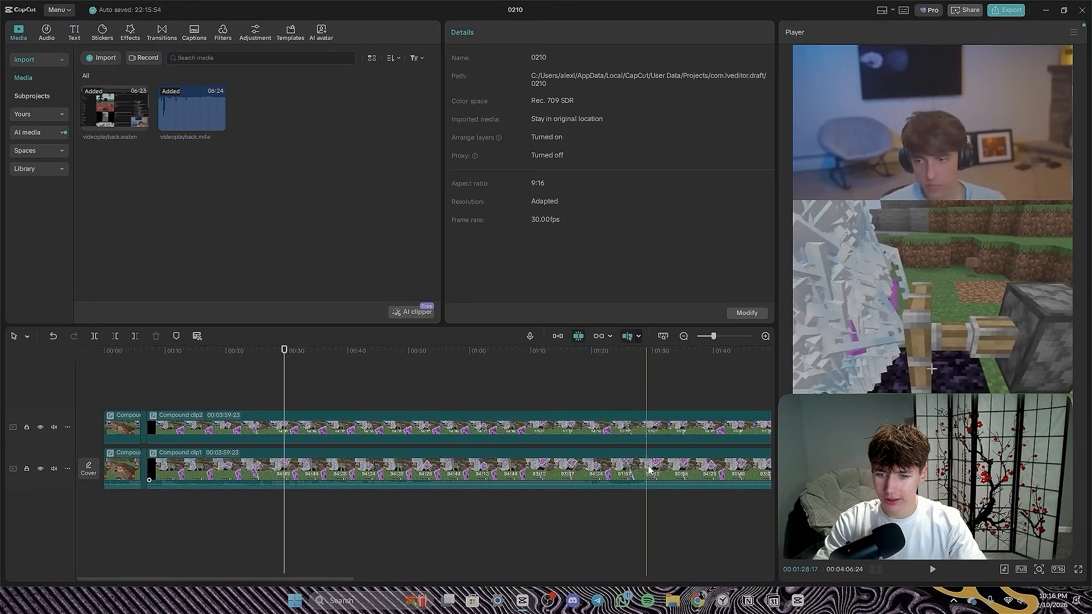
pyautogui.scroll(-2, 377, 458)
pyautogui.scroll(-1, 602, 449)
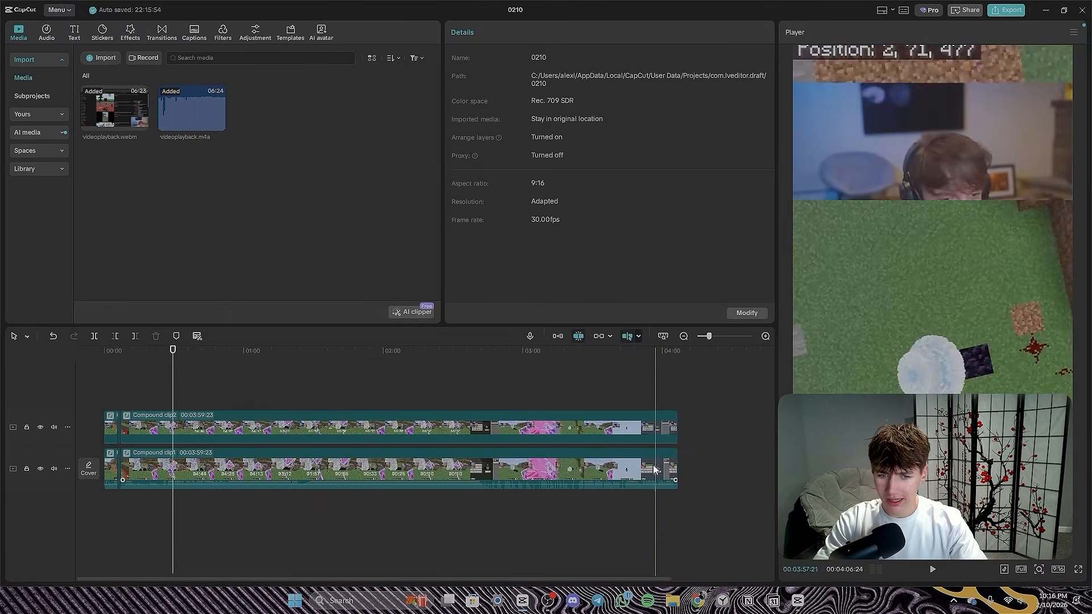
pyautogui.scroll(4, 482, 466)
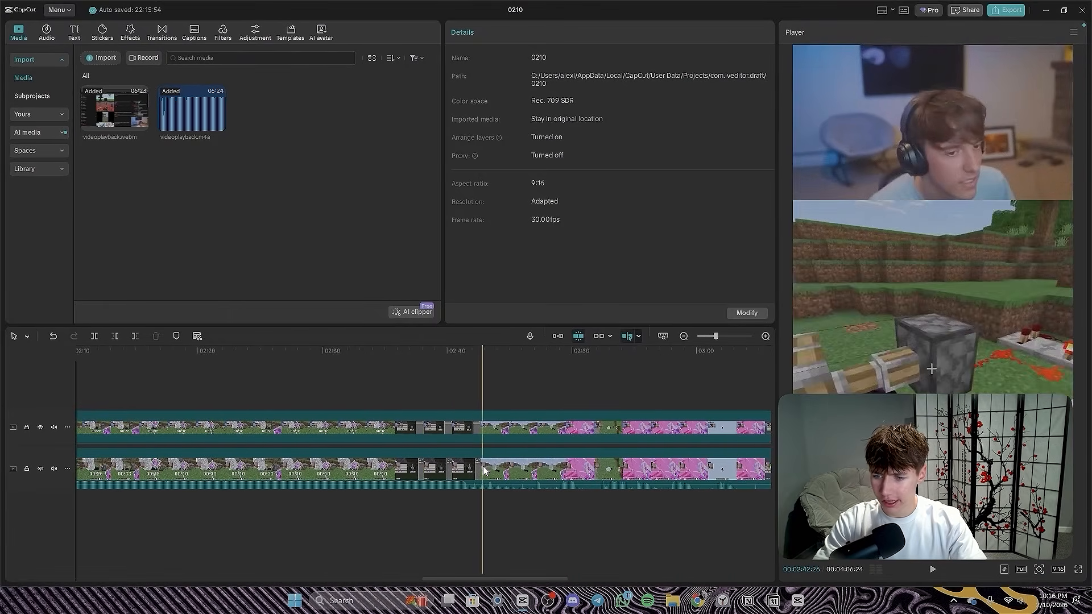
pyautogui.click(482, 465)
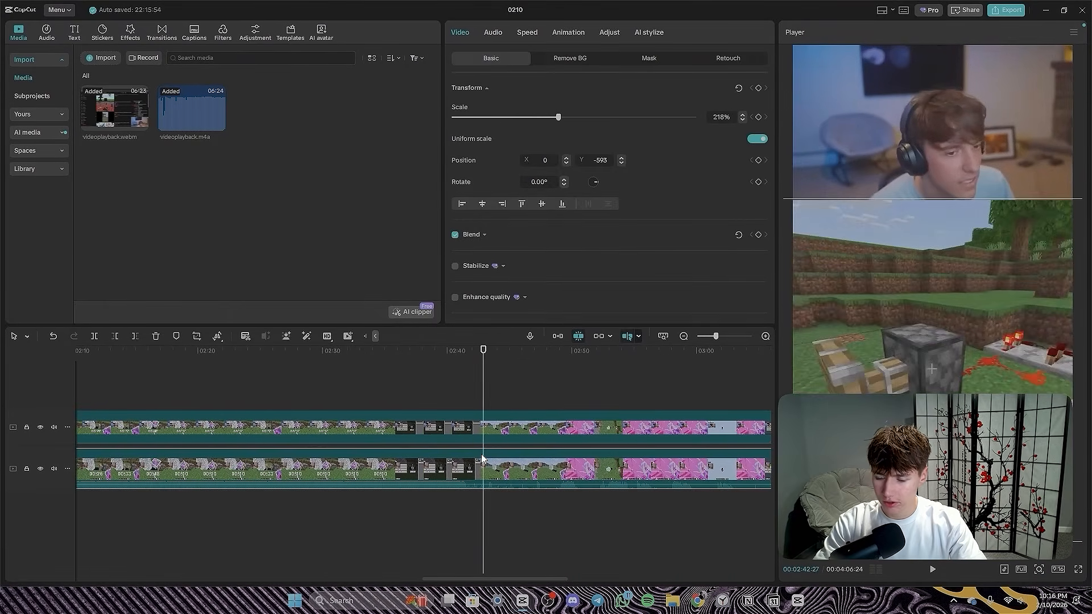
pyautogui.click(481, 434)
pyautogui.hotkey('ctrl', 'b')
# - Set the speed of the long middle segments on both tracks to 100x
pyautogui.scroll(-4, 554, 495)
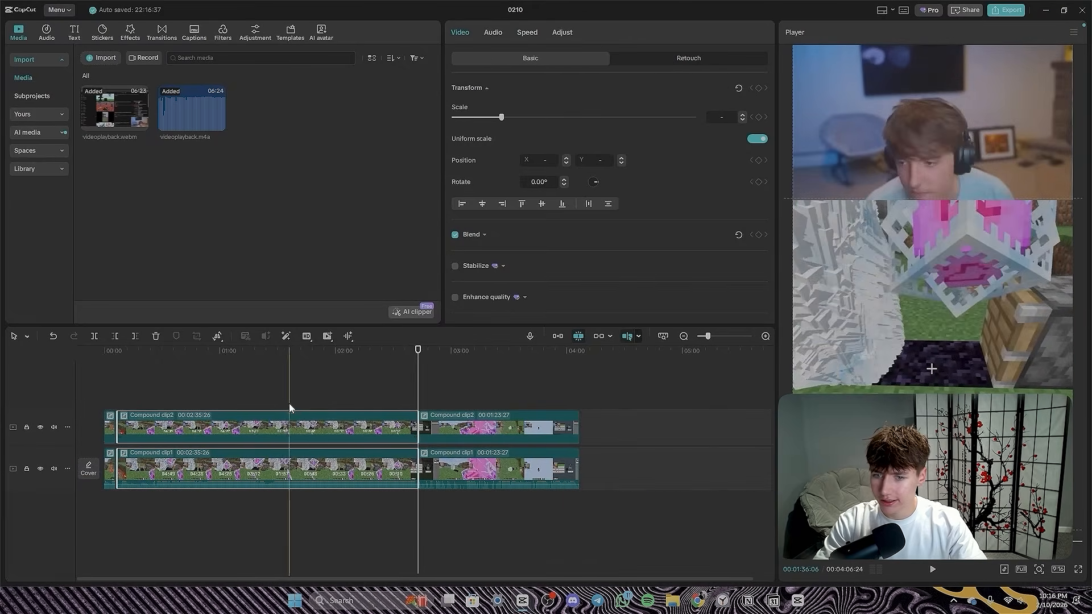
pyautogui.click(323, 386)
pyautogui.moveTo(323, 386); pyautogui.dragTo(358, 474)
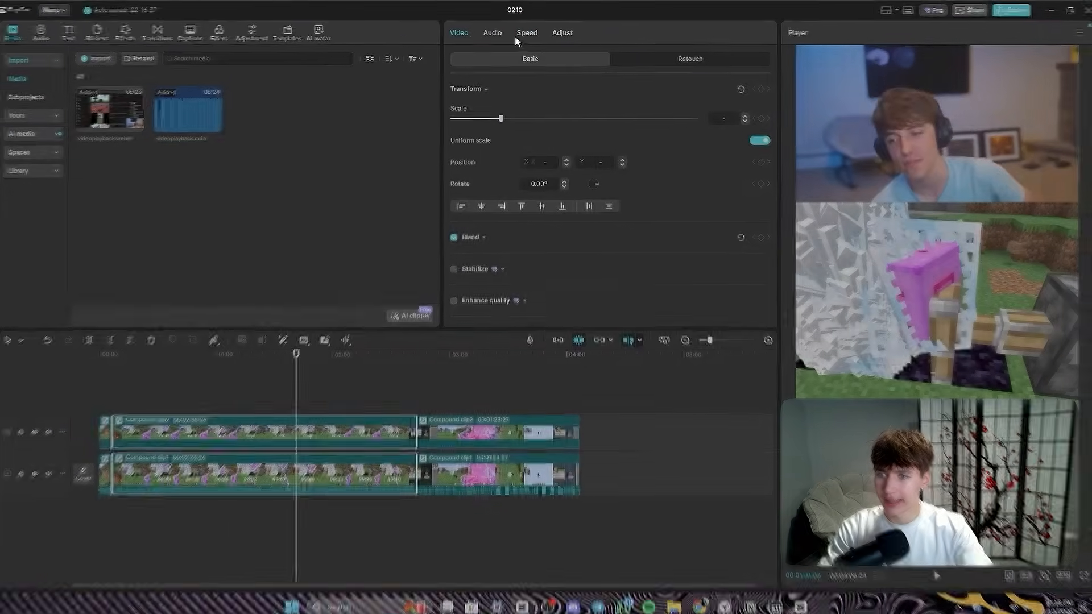
pyautogui.click(527, 33)
pyautogui.moveTo(750, 151); pyautogui.dragTo(810, 153)
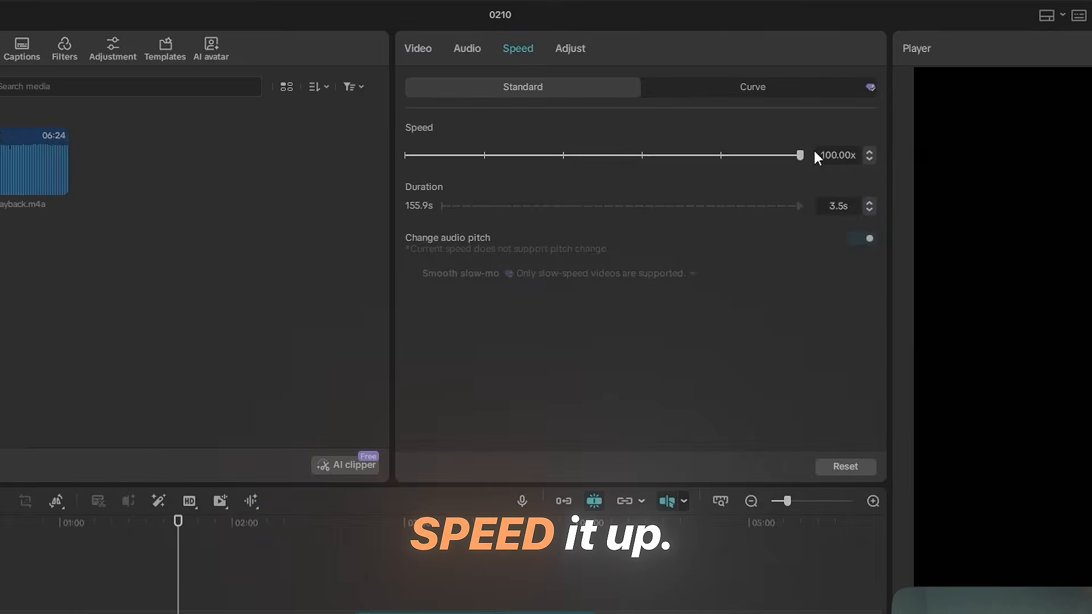
# - Play back the sped-up section and reduce the speed of both its segments to about 20x
pyautogui.scroll(3, 158, 454)
pyautogui.hscroll(-3, 291, 427)
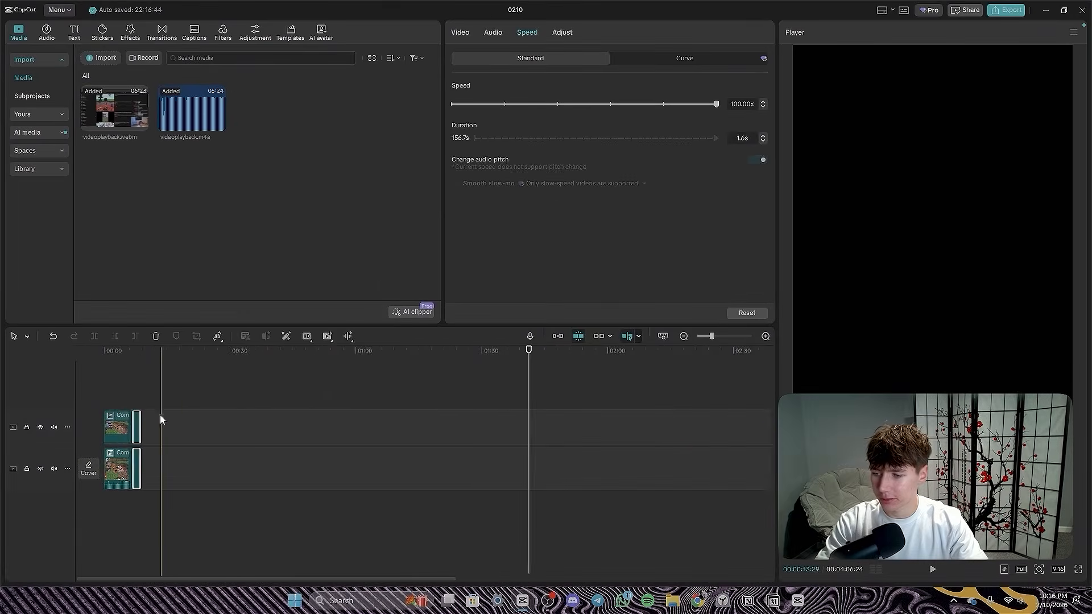
pyautogui.click(120, 395)
pyautogui.click(120, 394)
pyautogui.scroll(3, 134, 392)
pyautogui.press('space')
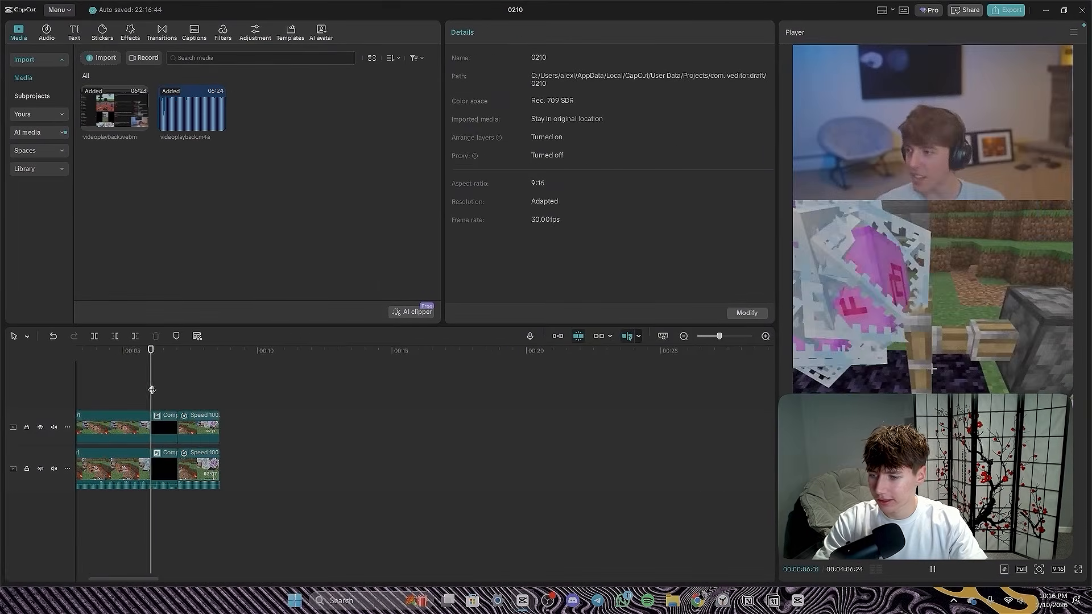
pyautogui.moveTo(305, 511); pyautogui.dragTo(204, 415)
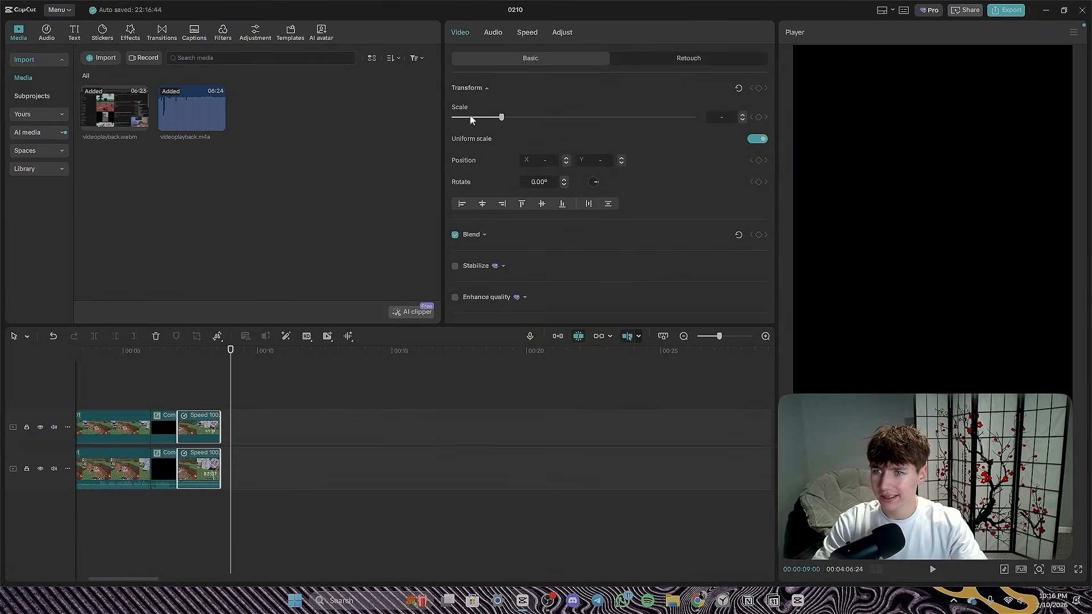
pyautogui.click(528, 36)
pyautogui.moveTo(696, 103); pyautogui.dragTo(678, 104)
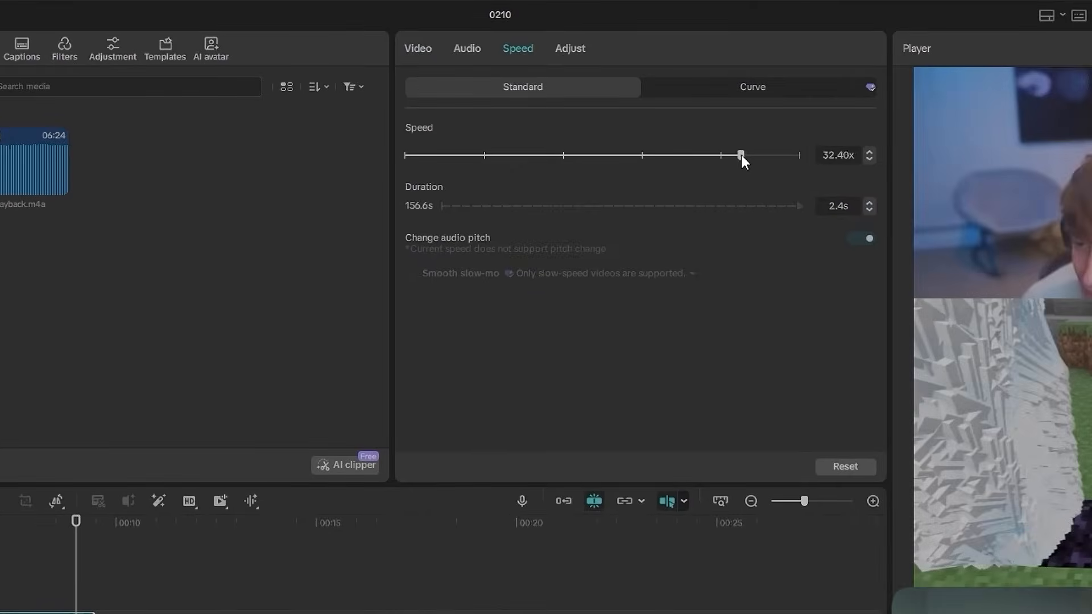
pyautogui.moveTo(742, 156); pyautogui.dragTo(731, 158)
# - Move the remaining footage on both tracks back so that it directly follows the sped-up section
pyautogui.moveTo(293, 484); pyautogui.dragTo(293, 486)
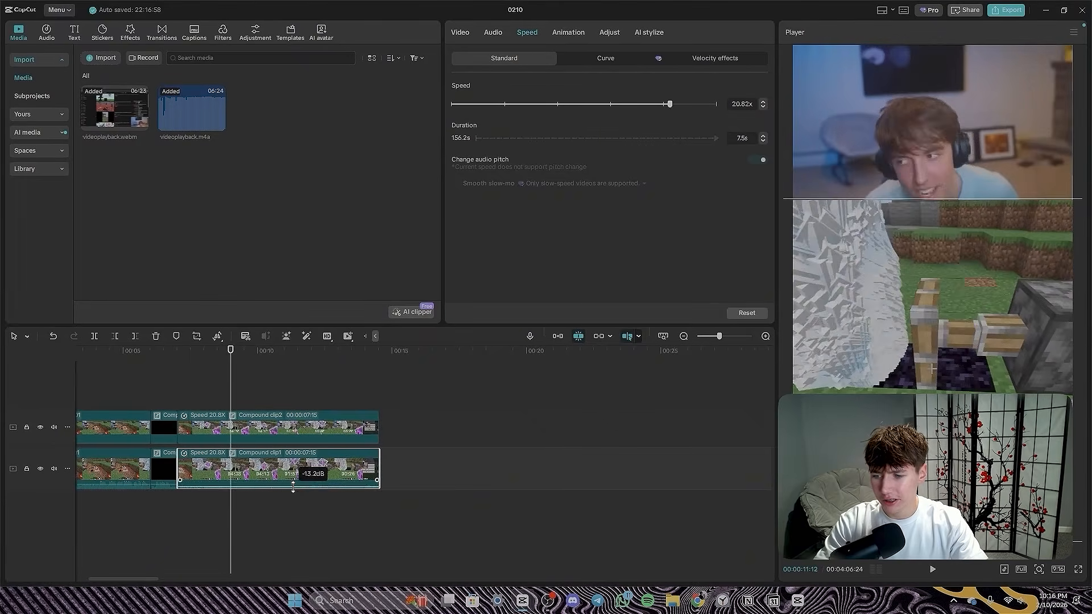
pyautogui.click(398, 436)
pyautogui.scroll(-8, 398, 436)
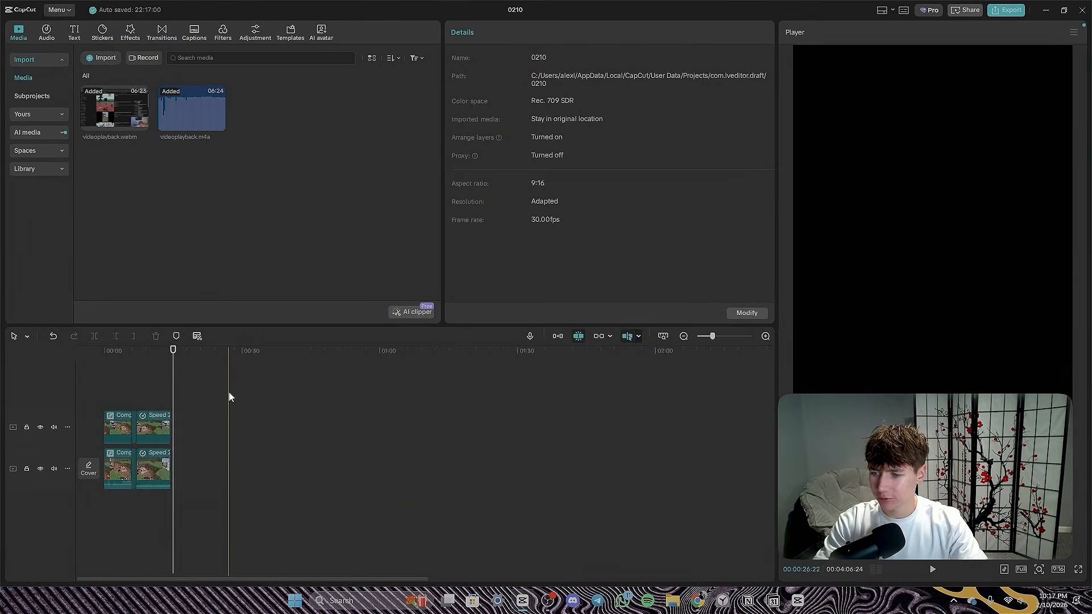
pyautogui.moveTo(617, 549); pyautogui.dragTo(569, 480)
pyautogui.moveTo(540, 429); pyautogui.dragTo(165, 429)
pyautogui.scroll(5, 136, 435)
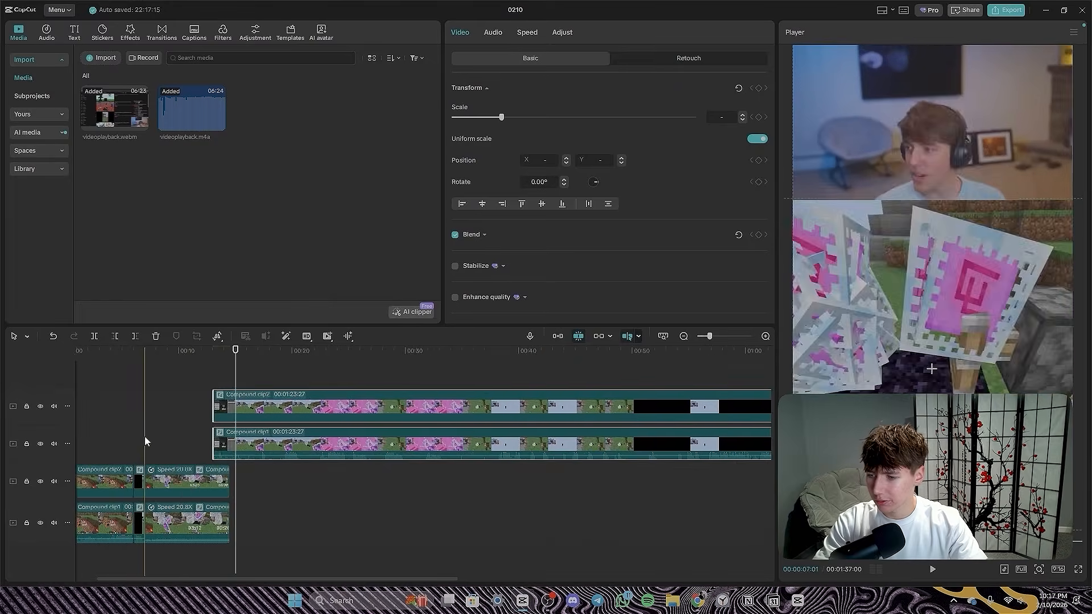
pyautogui.moveTo(234, 443); pyautogui.dragTo(248, 526)
# - Cut a short stretch out of both layers after 00:00:22:25 and another of about three seconds after 00:00:25:08, closing the gaps
pyautogui.scroll(5, 296, 512)
pyautogui.click(297, 512)
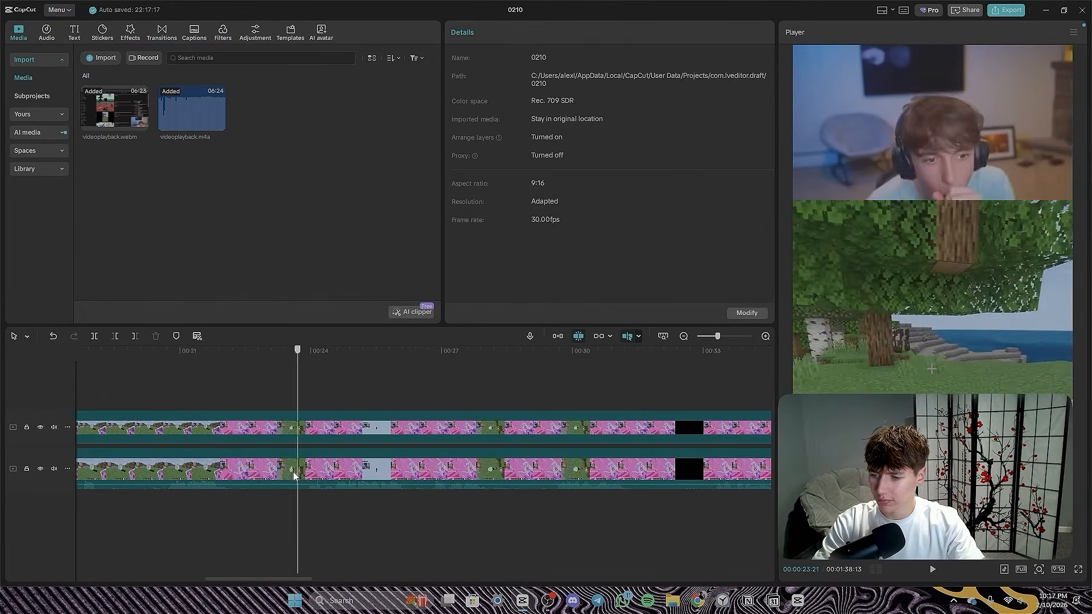
pyautogui.click(261, 512)
pyautogui.moveTo(345, 529); pyautogui.dragTo(263, 429)
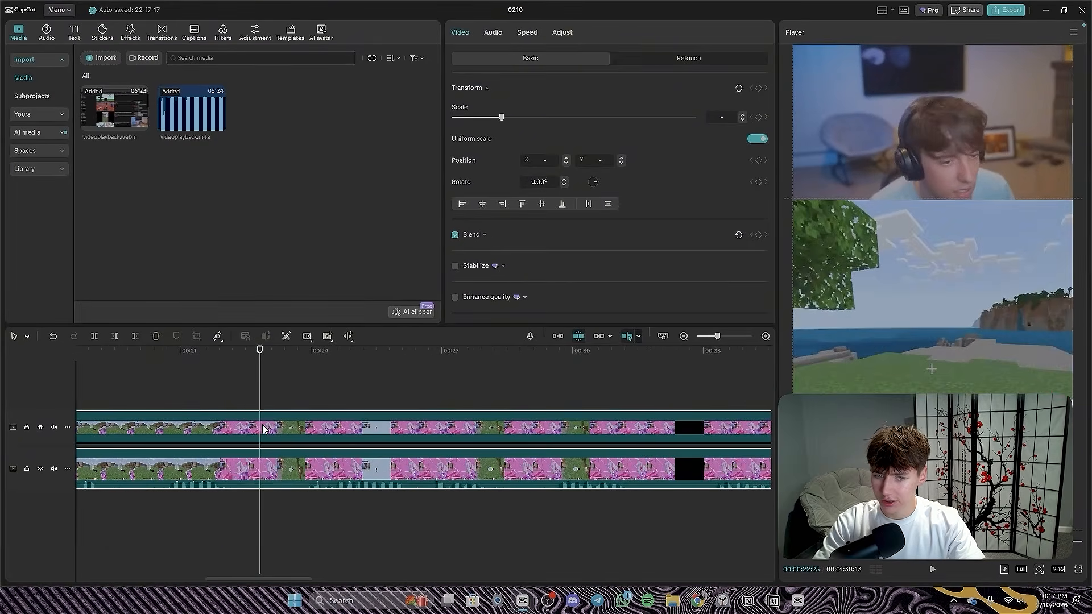
pyautogui.hotkey('alt', 'g')
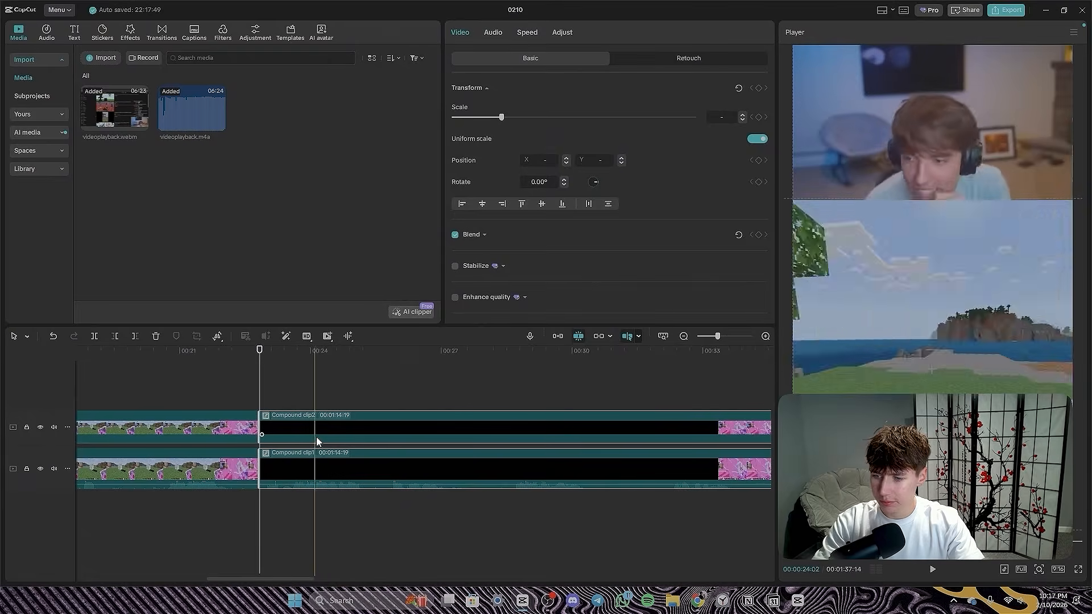
pyautogui.press('space')
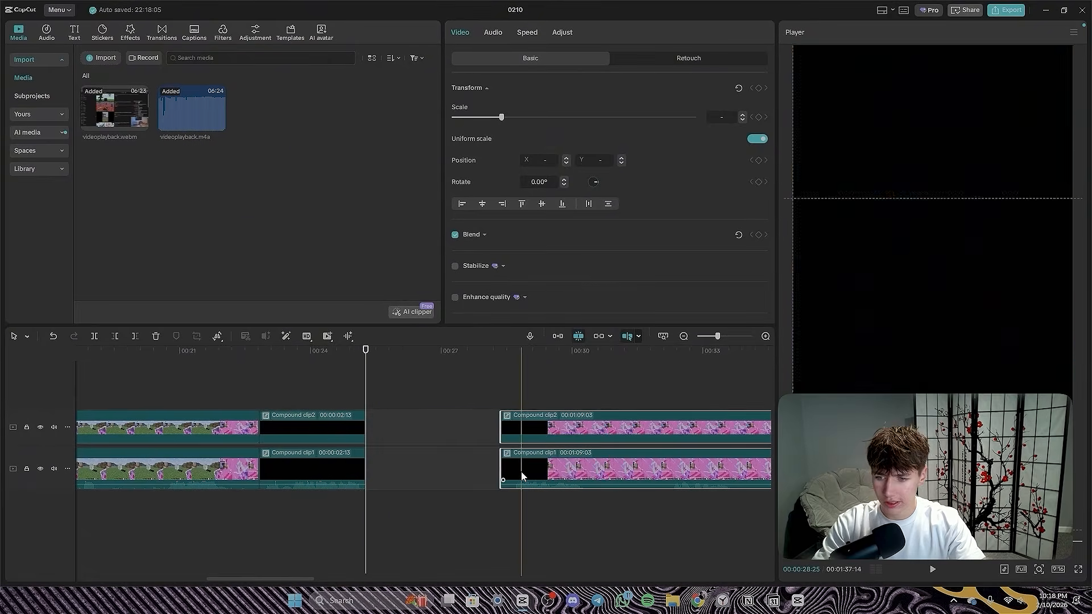
pyautogui.moveTo(516, 474); pyautogui.dragTo(388, 475)
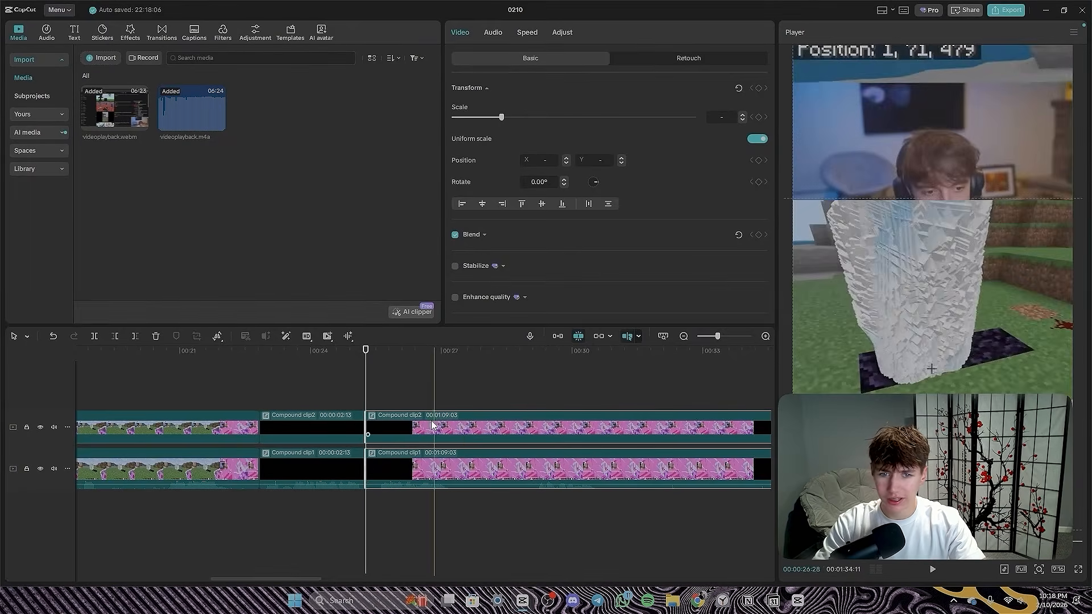
# - Move the split mask of the webcam layer's last segment to X 19, Y -9 and paste a copy of the segment on a new track above
pyautogui.click(374, 392)
pyautogui.click(394, 430)
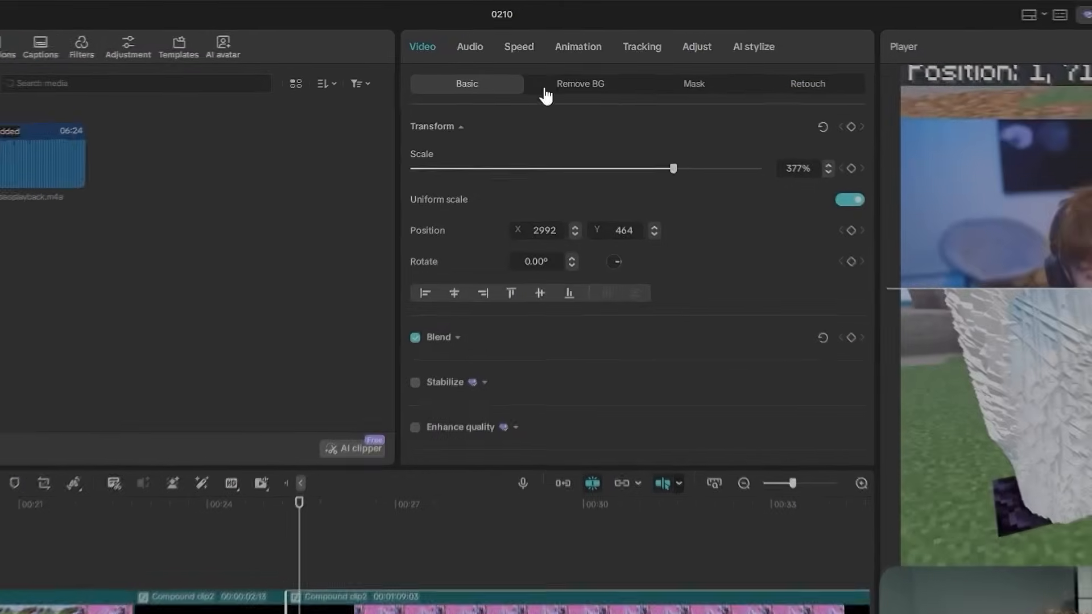
pyautogui.click(648, 57)
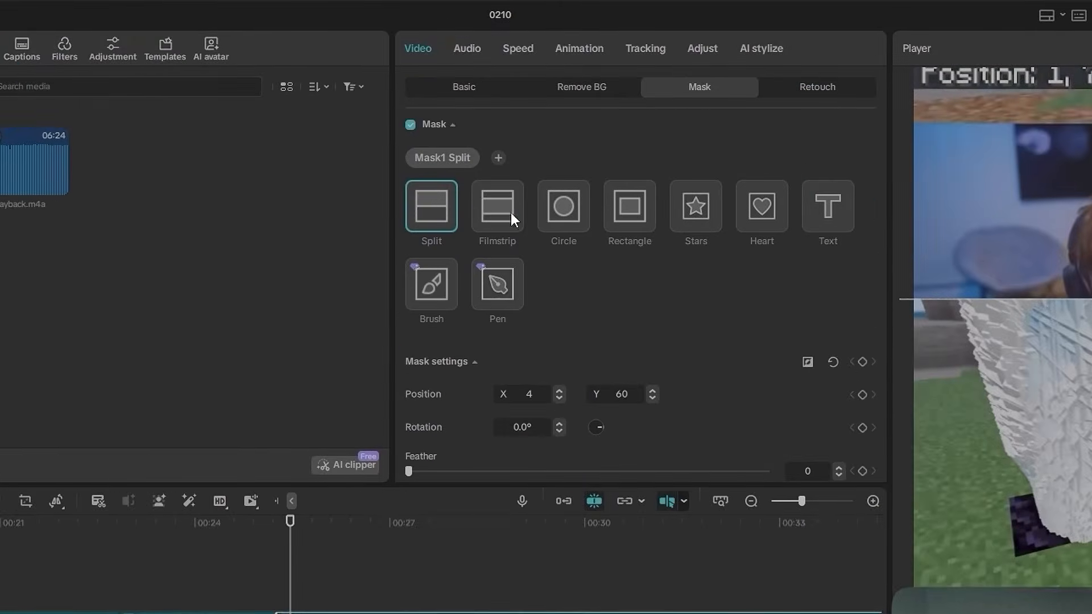
pyautogui.scroll(-1, 503, 211)
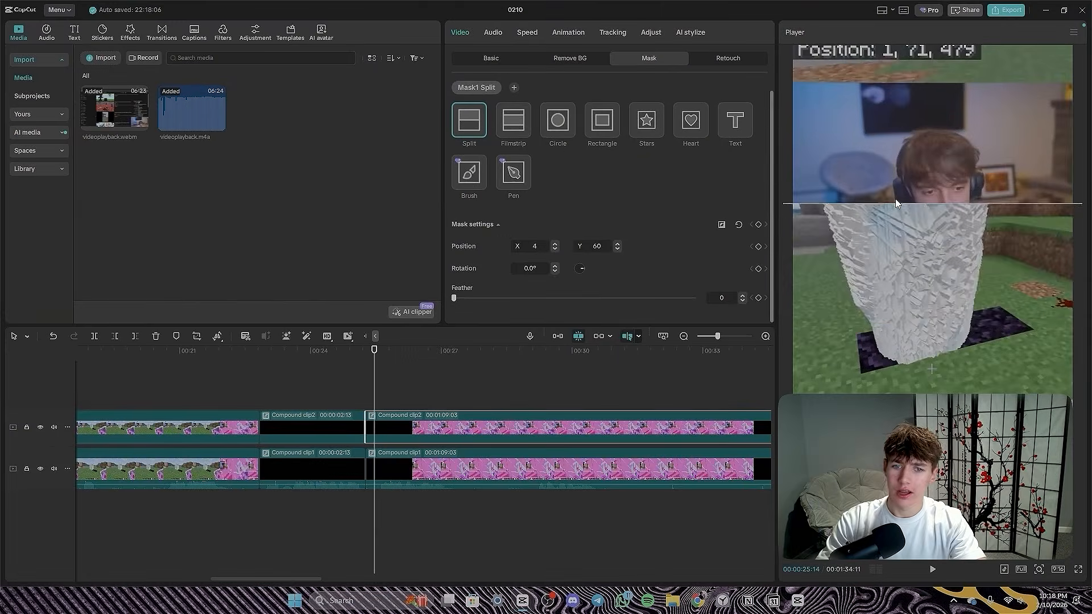
pyautogui.moveTo(1066, 297); pyautogui.dragTo(1079, 352)
pyautogui.moveTo(904, 241); pyautogui.dragTo(903, 232)
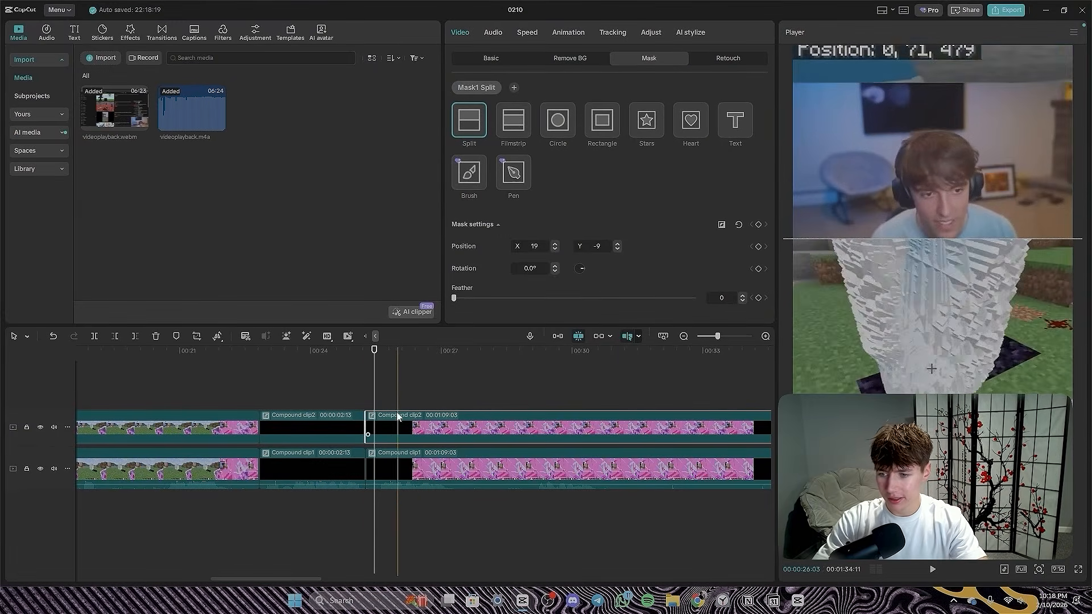
pyautogui.hotkey('ctrl', 'v')
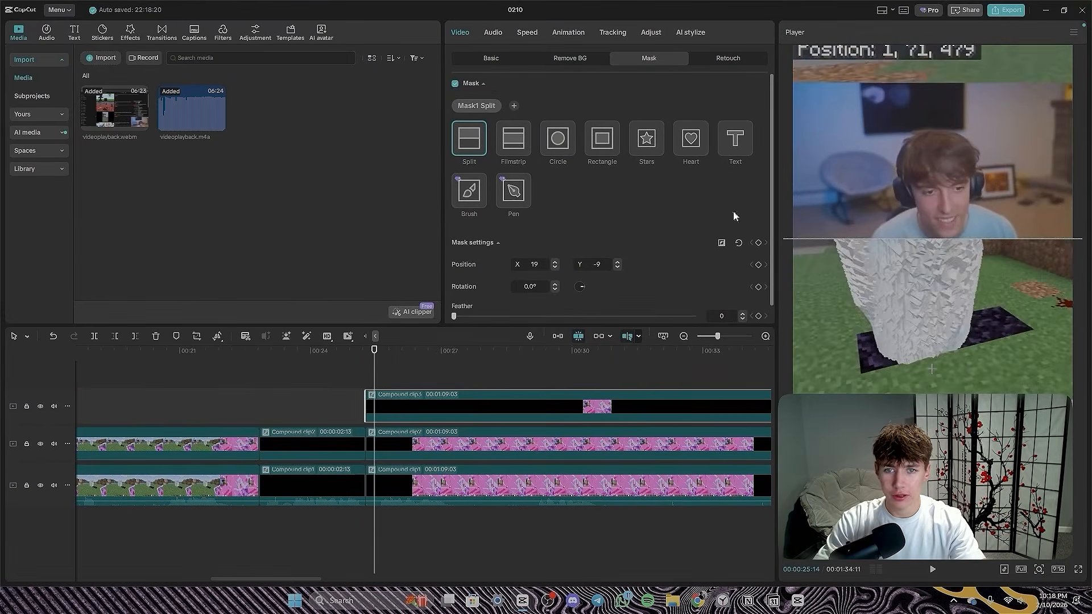
# - Scale the original webcam segment to 378% and move it to the upper part of the frame above the gameplay
pyautogui.click(401, 447)
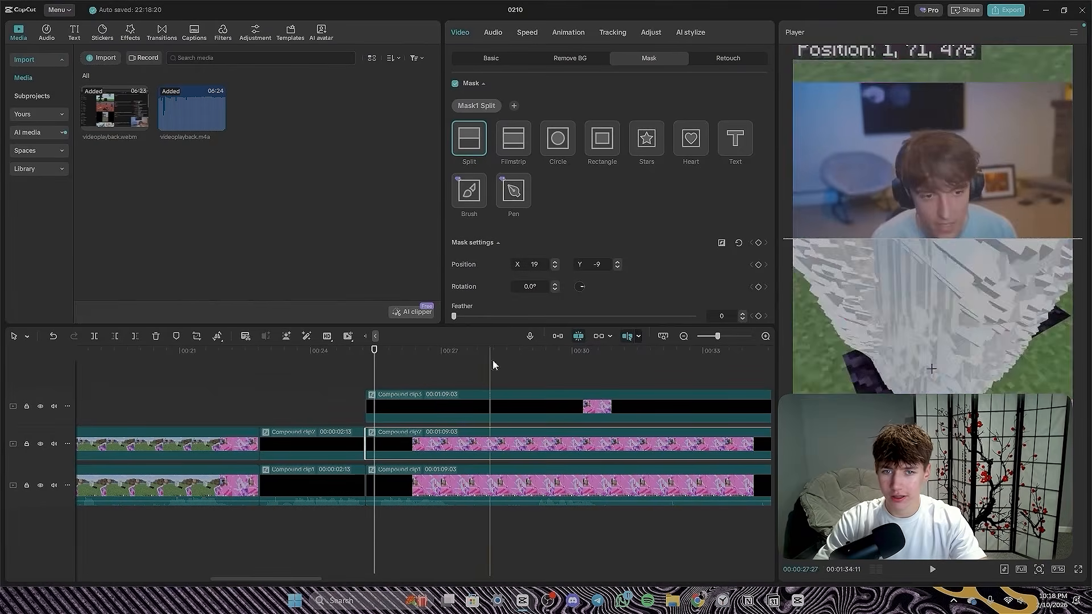
pyautogui.click(600, 144)
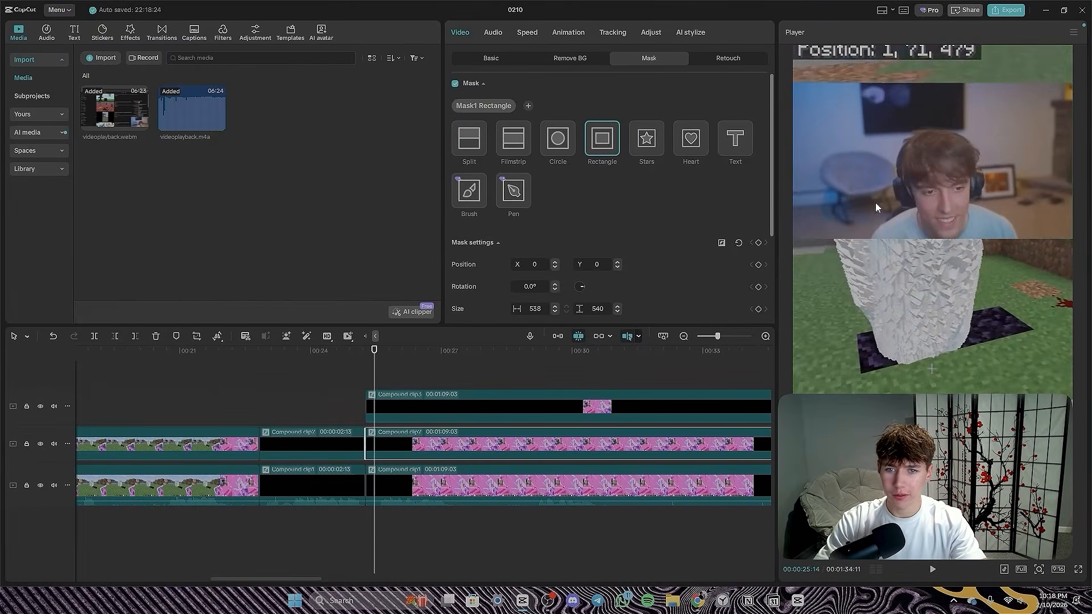
pyautogui.click(491, 58)
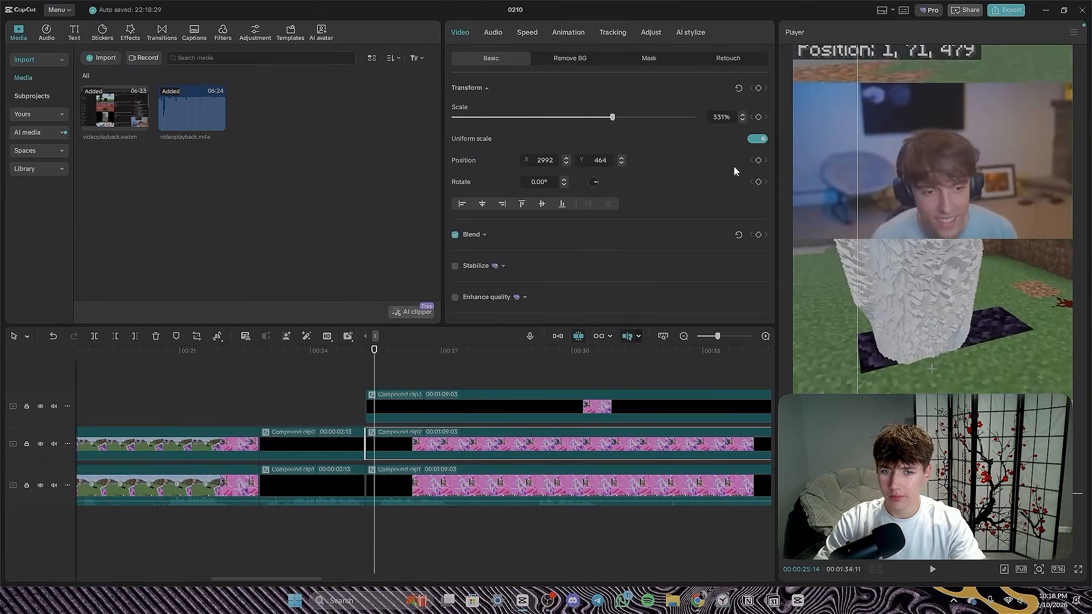
pyautogui.moveTo(613, 117); pyautogui.dragTo(635, 117)
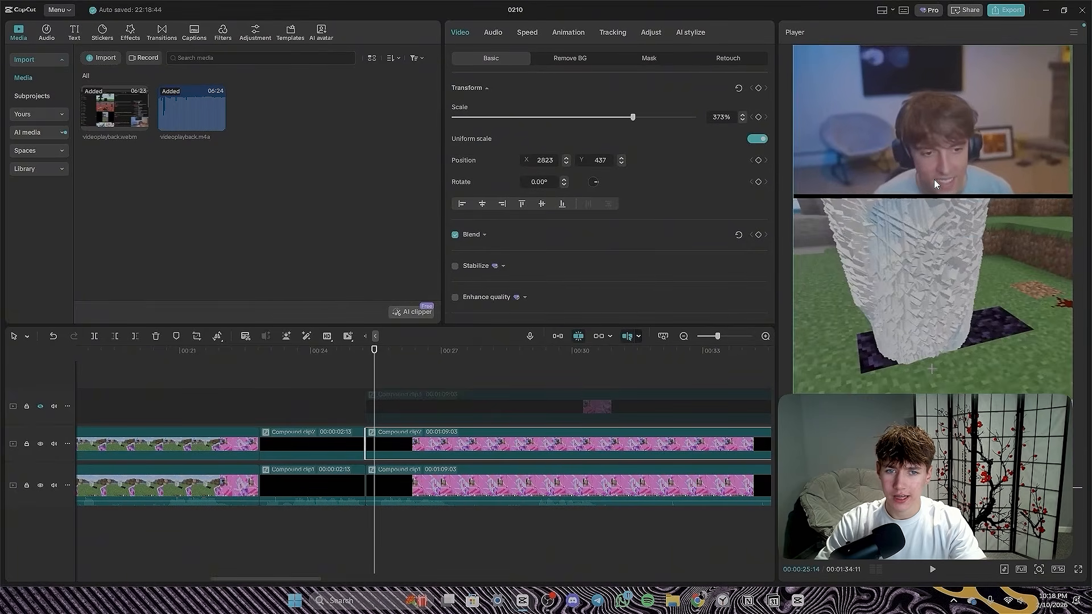
pyautogui.moveTo(632, 117); pyautogui.dragTo(635, 117)
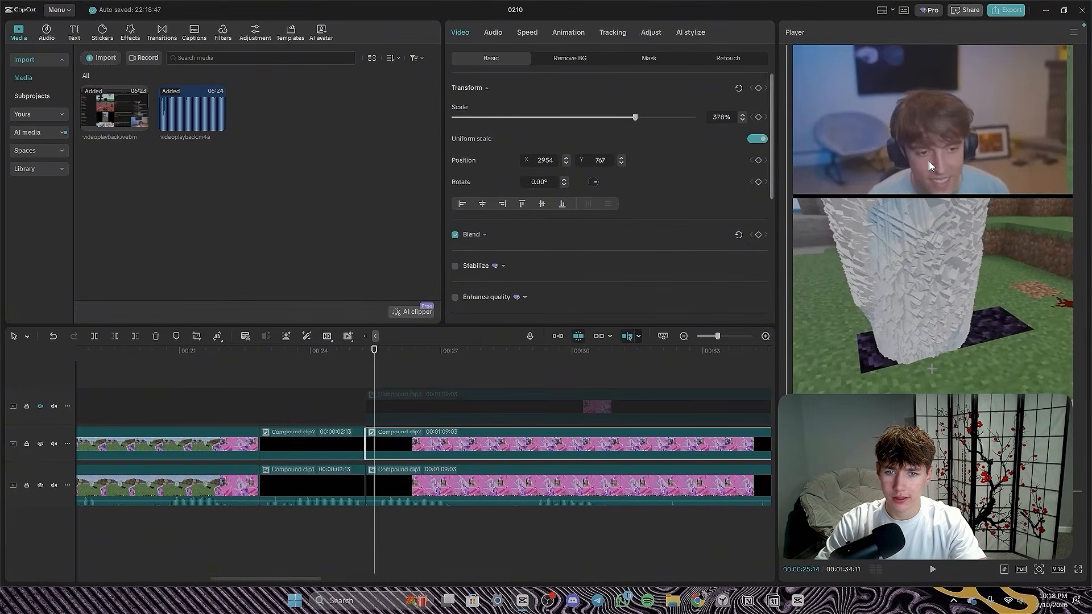
# - Adjust the webcam segment's split mask and position so that its lower edge meets the gameplay
pyautogui.click(649, 58)
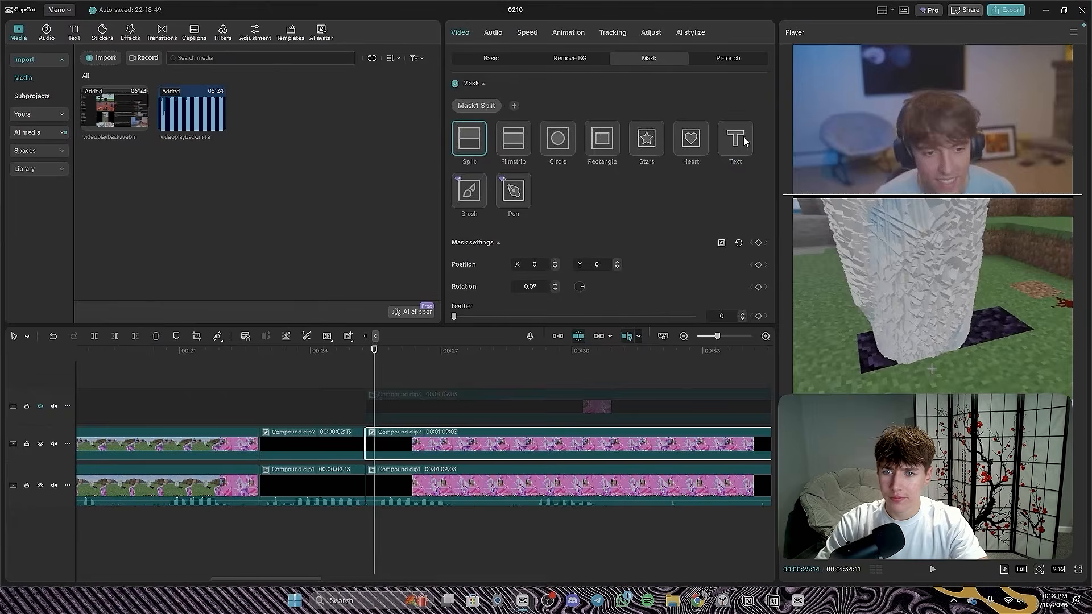
pyautogui.moveTo(884, 211); pyautogui.dragTo(885, 194)
pyautogui.moveTo(926, 128)
pyautogui.mouseDown()
pyautogui.moveTo(930, 145)
pyautogui.moveTo(926, 127)
pyautogui.mouseUp()
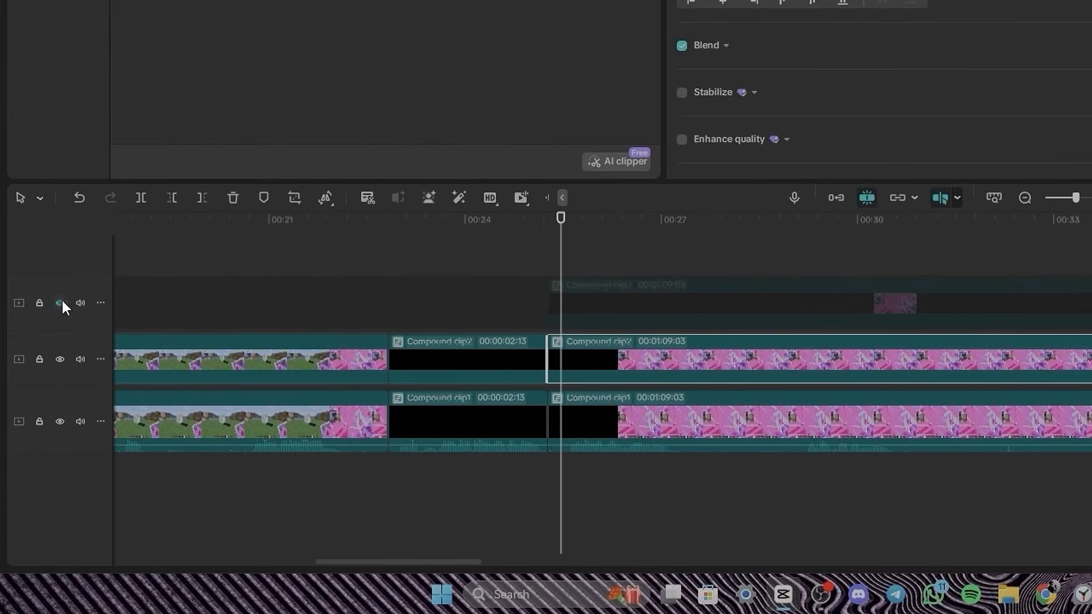
# - Unhide the copied layer, move it down to about X 3095, Y -718 and change its mask to a rectangle
pyautogui.click(53, 340)
pyautogui.click(578, 330)
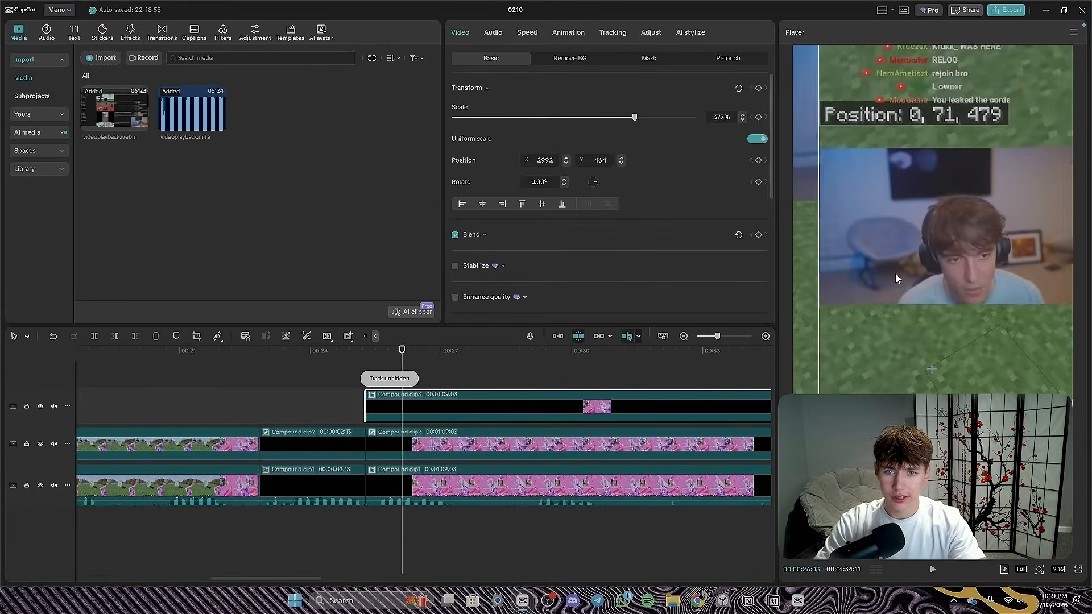
pyautogui.moveTo(894, 278); pyautogui.dragTo(883, 358)
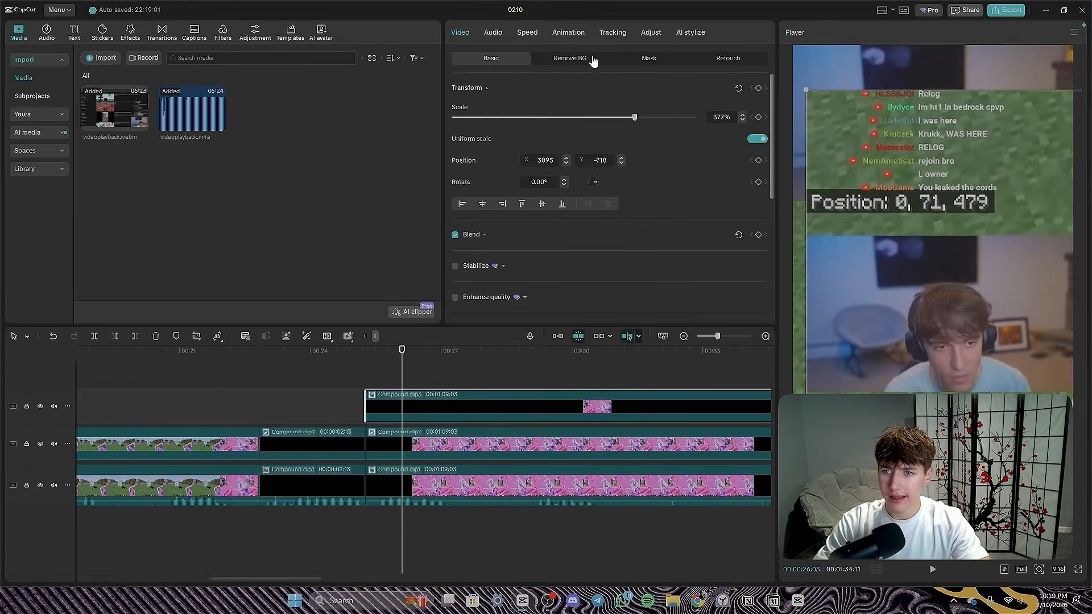
pyautogui.click(649, 58)
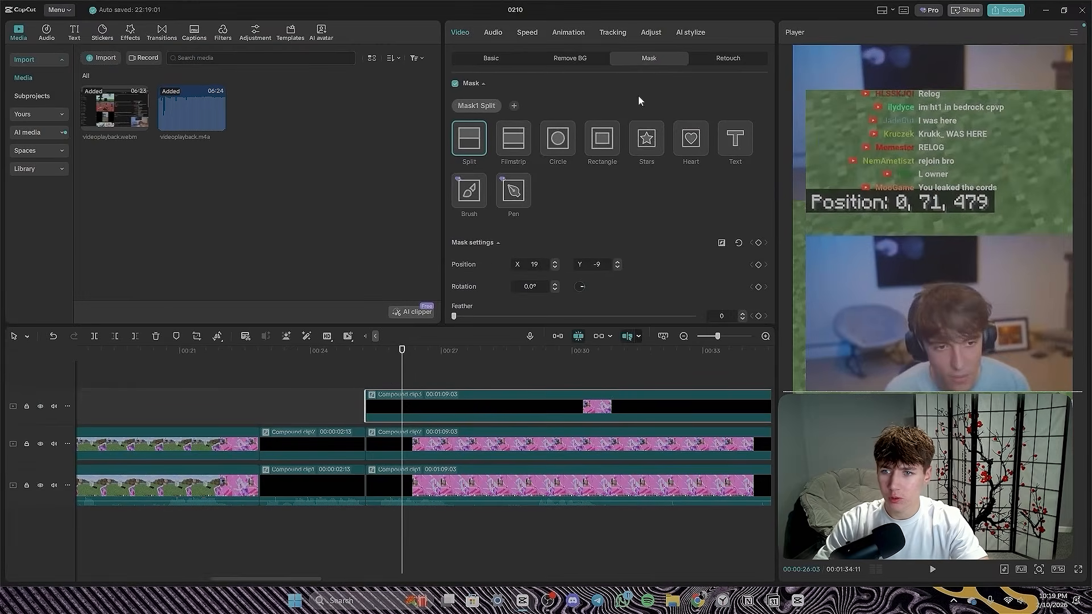
pyautogui.click(602, 138)
pyautogui.click(482, 350)
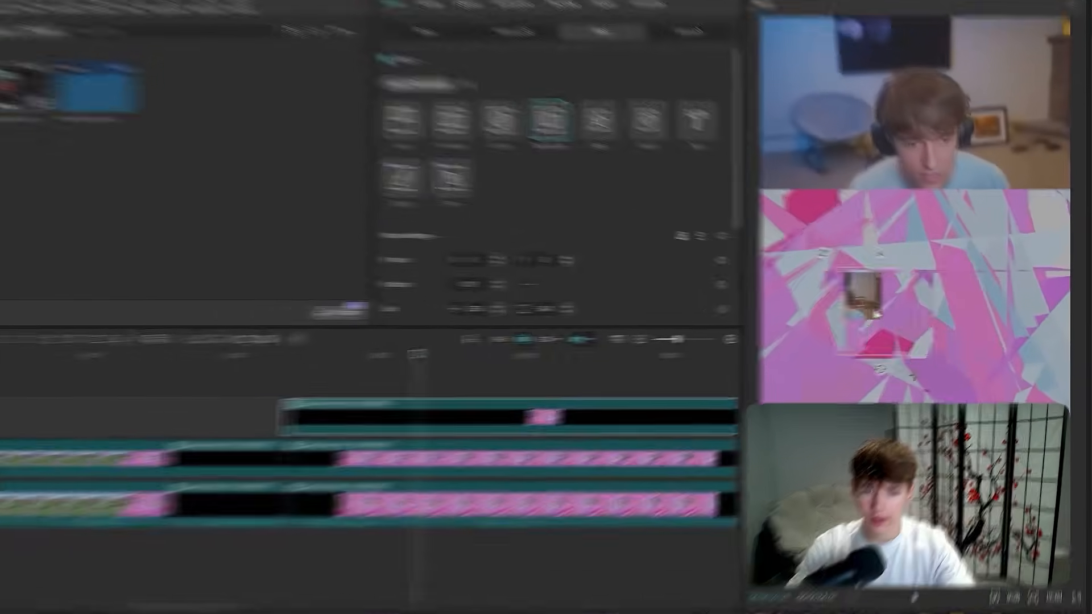
# - Place the copied layer's rectangle mask over the in-game coordinates readout at about X -703, Y 272
pyautogui.moveTo(898, 342); pyautogui.dragTo(856, 272)
pyautogui.moveTo(776, 260); pyautogui.dragTo(783, 264)
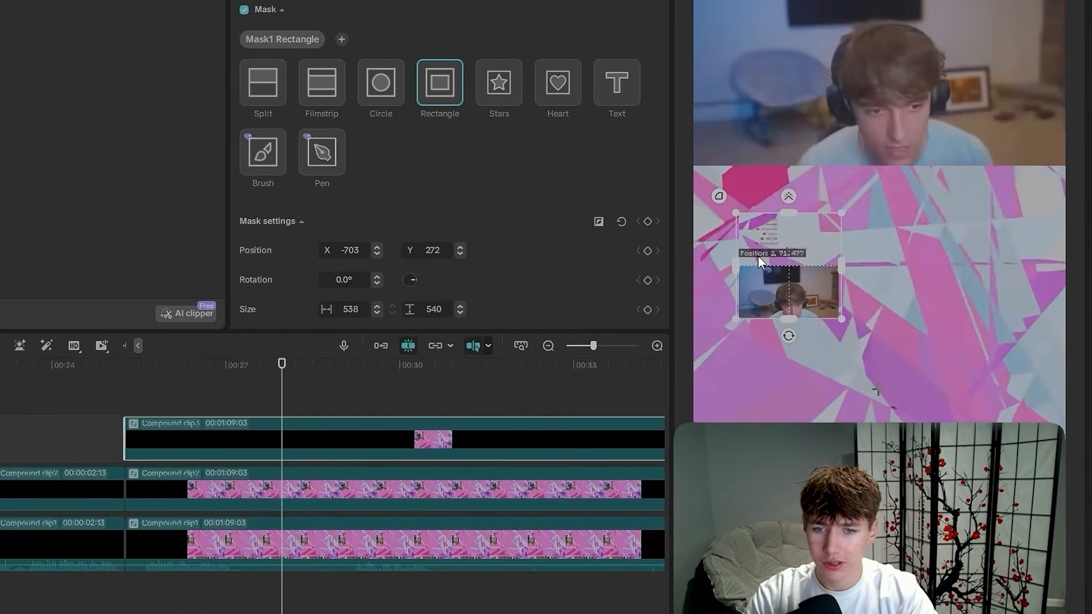
pyautogui.scroll(5, 757, 254)
pyautogui.scroll(-5, 987, 307)
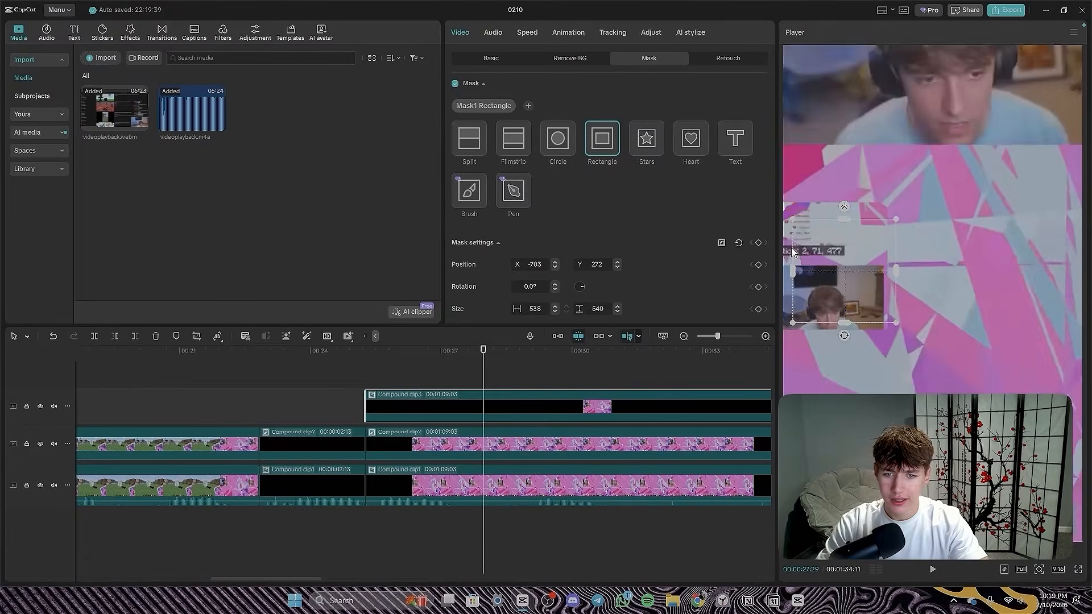
pyautogui.scroll(5, 985, 299)
pyautogui.scroll(-4, 979, 275)
pyautogui.scroll(4, 1001, 290)
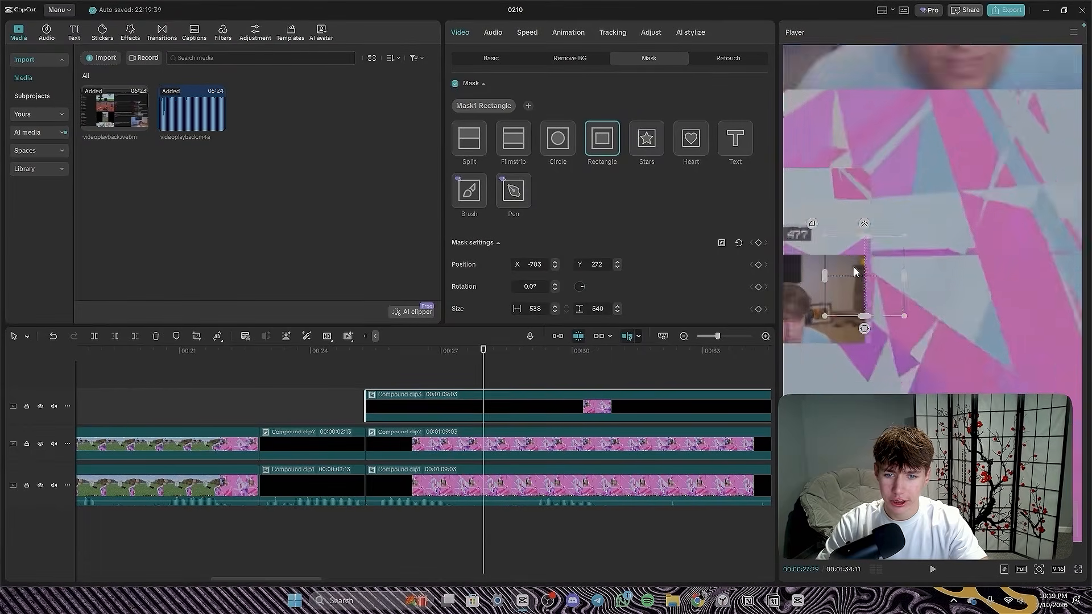
pyautogui.scroll(-5, 928, 282)
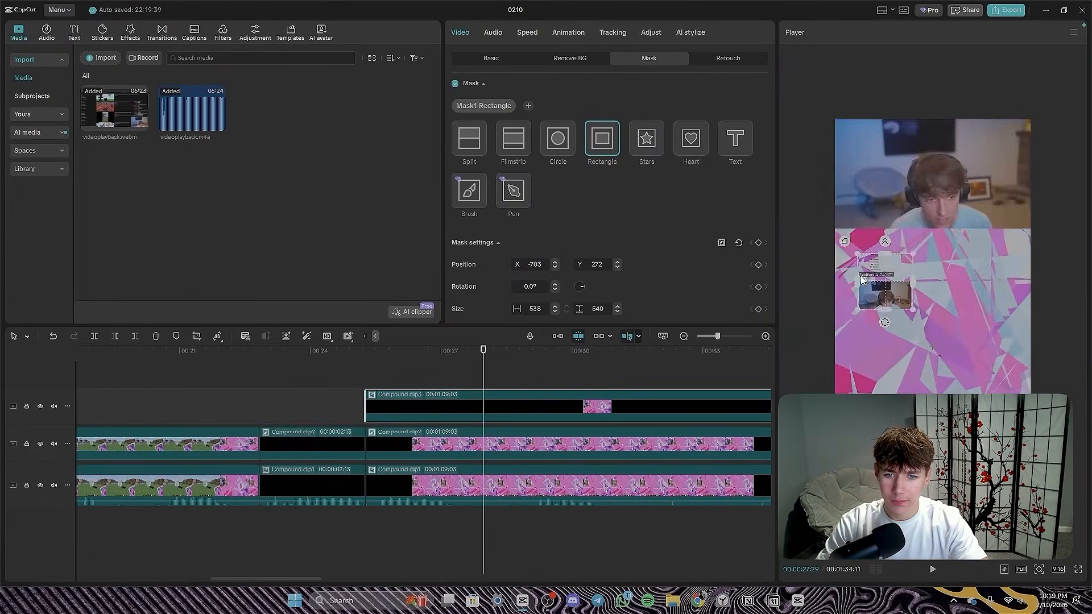
pyautogui.scroll(2, 927, 280)
# - Shrink the rectangle mask from its sides until it frames only the in-game coordinates text
pyautogui.moveTo(896, 319); pyautogui.dragTo(866, 268)
pyautogui.moveTo(827, 312); pyautogui.dragTo(822, 265)
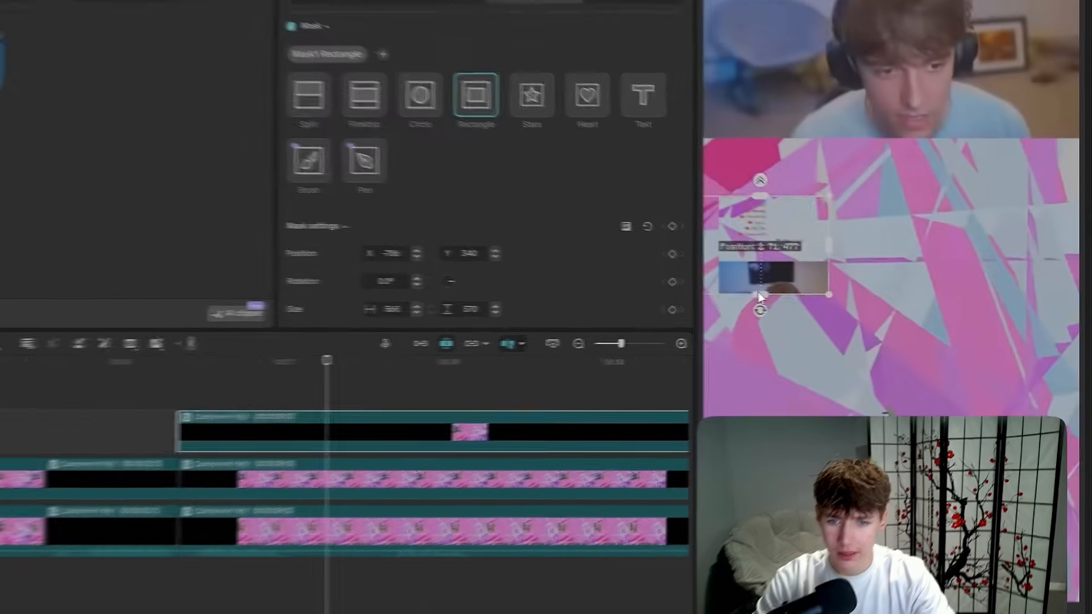
pyautogui.moveTo(732, 254); pyautogui.dragTo(732, 248)
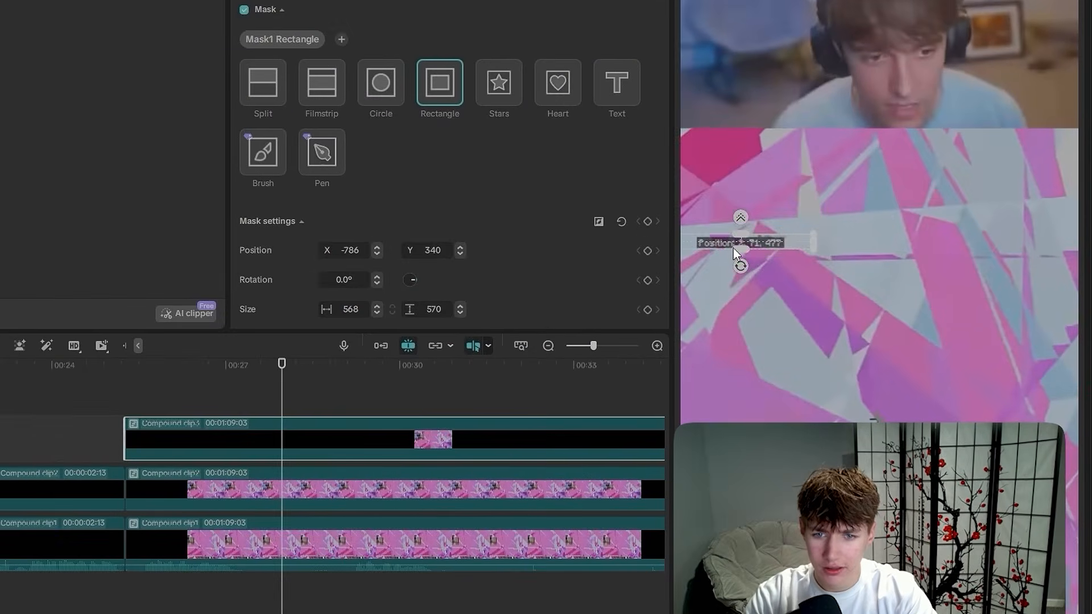
pyautogui.moveTo(813, 241); pyautogui.dragTo(784, 245)
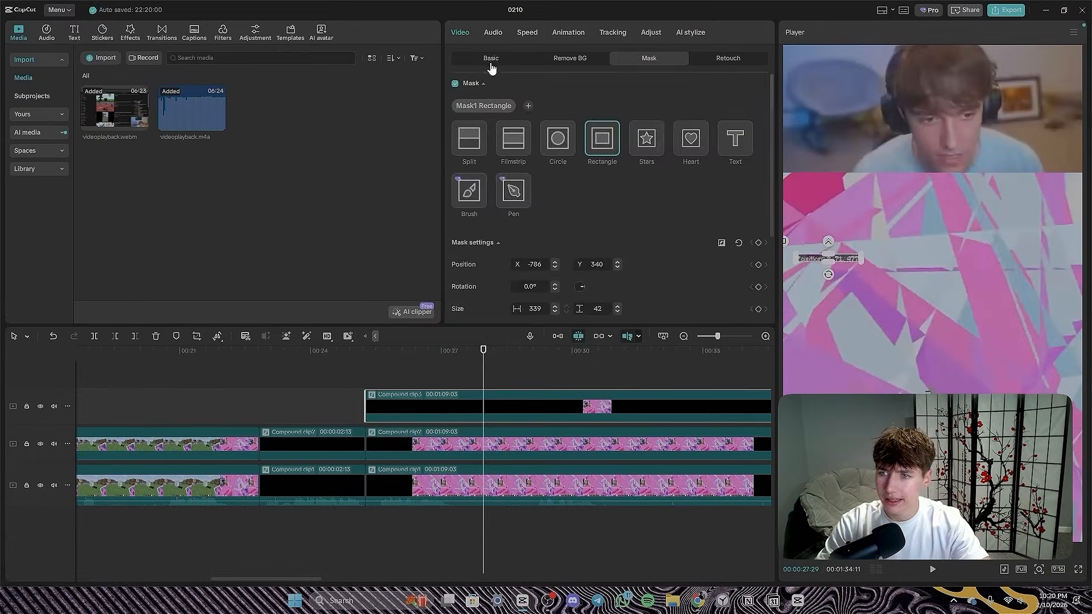
# - Scale the masked coordinates layer to 327% and place it just below the webcam at the frame's left edge, at X 2455, Y -596
pyautogui.click(490, 61)
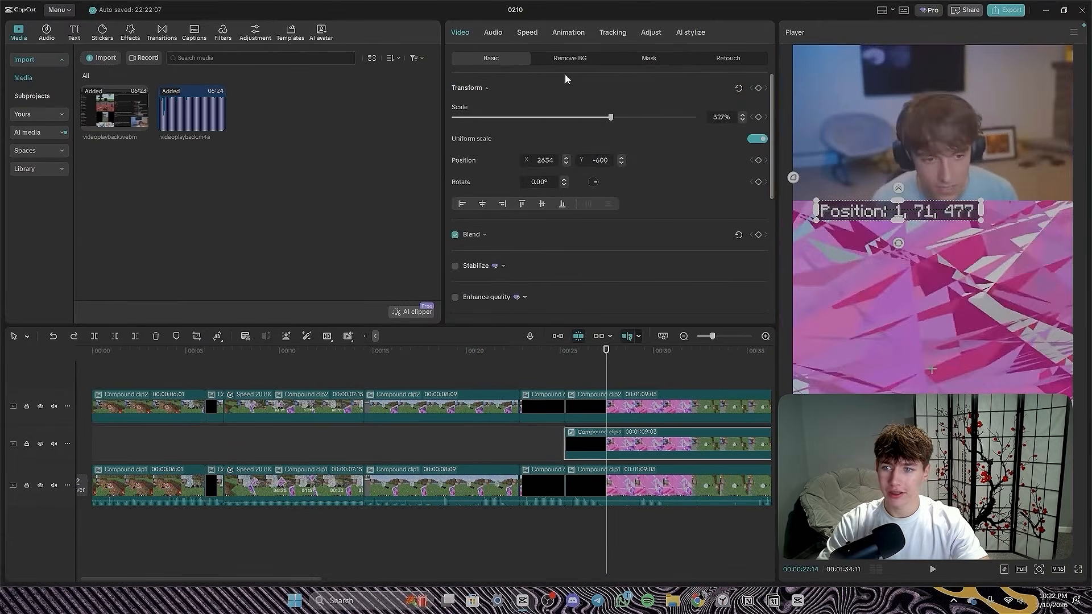
pyautogui.click(644, 58)
pyautogui.click(524, 62)
pyautogui.moveTo(949, 213)
pyautogui.mouseDown()
pyautogui.moveTo(987, 225)
pyautogui.moveTo(929, 214)
pyautogui.mouseUp()
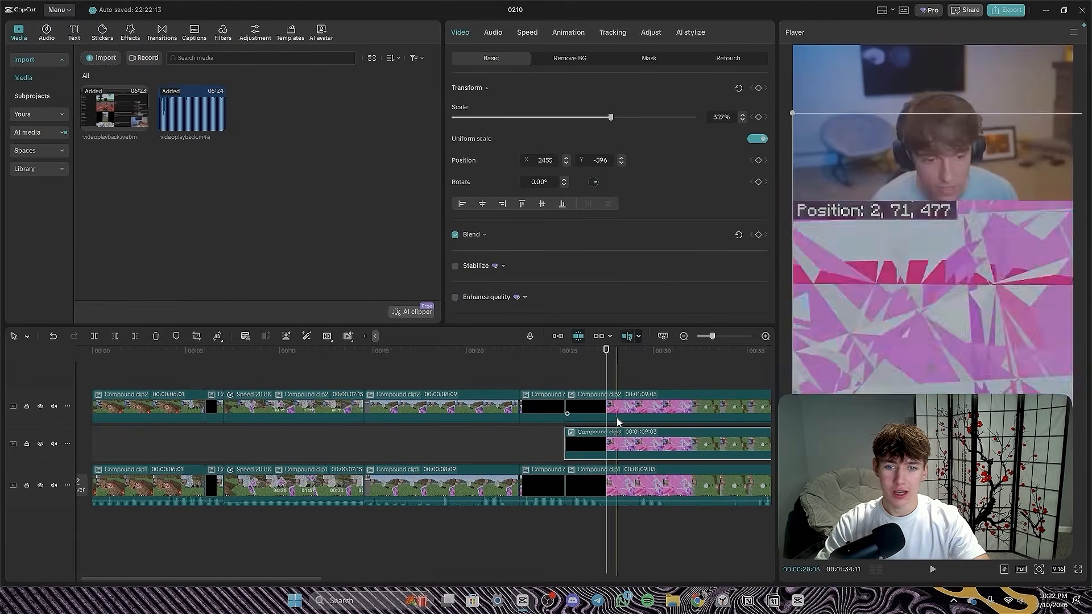
# - Split the final clips on all three stacked tracks at about 00:00:30:20
pyautogui.click(578, 379)
pyautogui.scroll(-2, 642, 417)
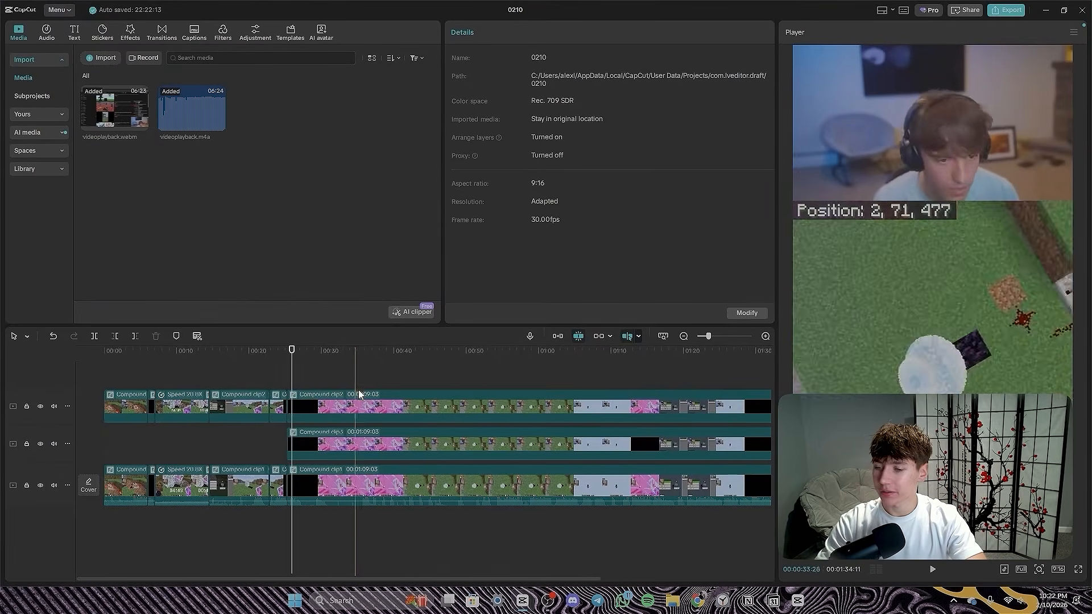
pyautogui.scroll(-3, 578, 390)
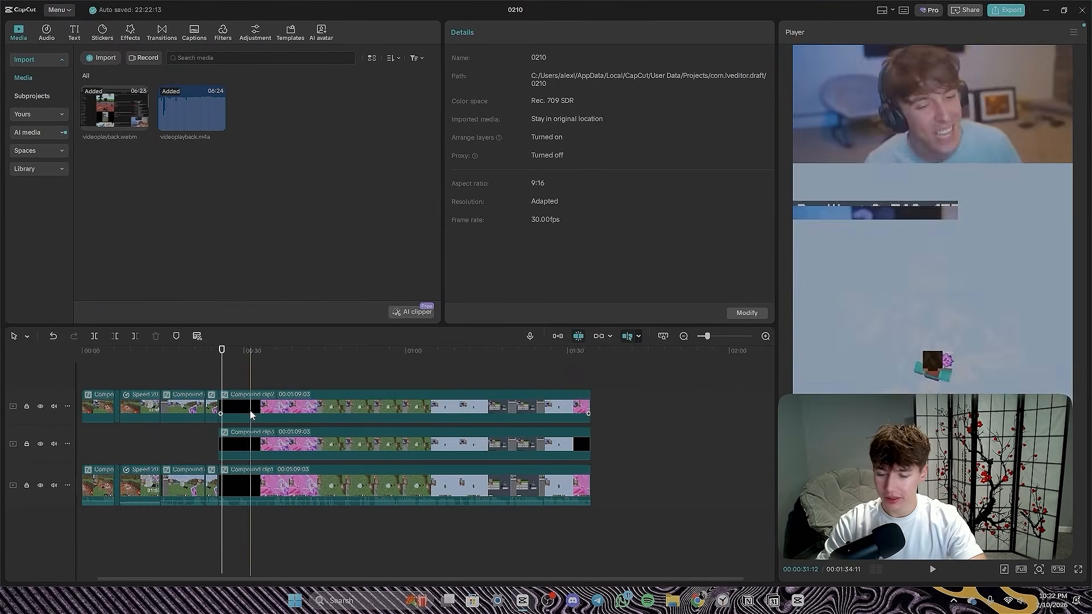
pyautogui.scroll(4, 369, 421)
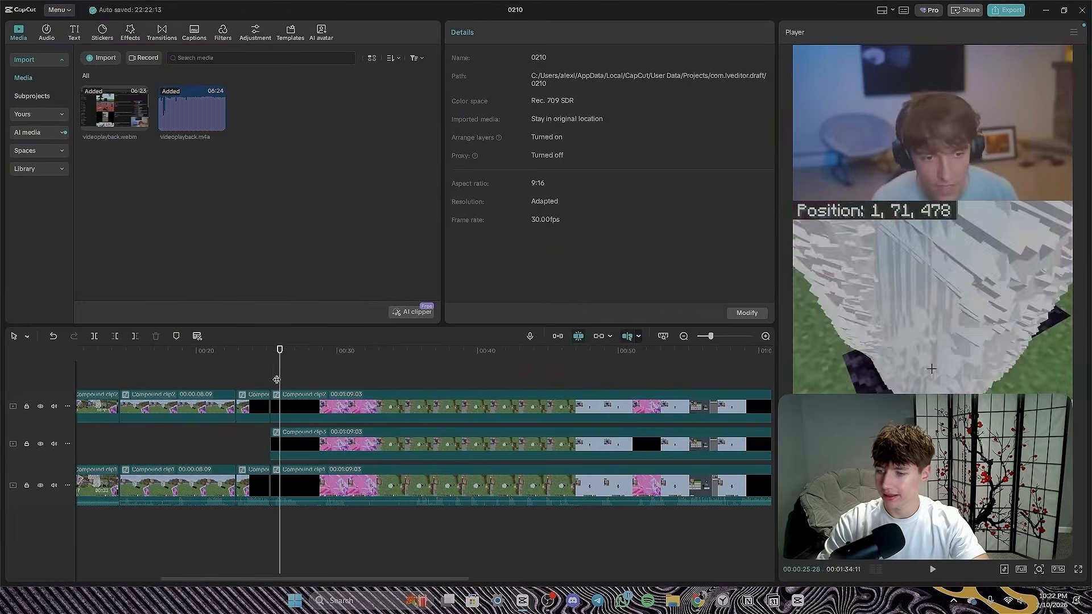
pyautogui.scroll(3, 277, 377)
pyautogui.click(452, 528)
pyautogui.moveTo(535, 552); pyautogui.dragTo(404, 417)
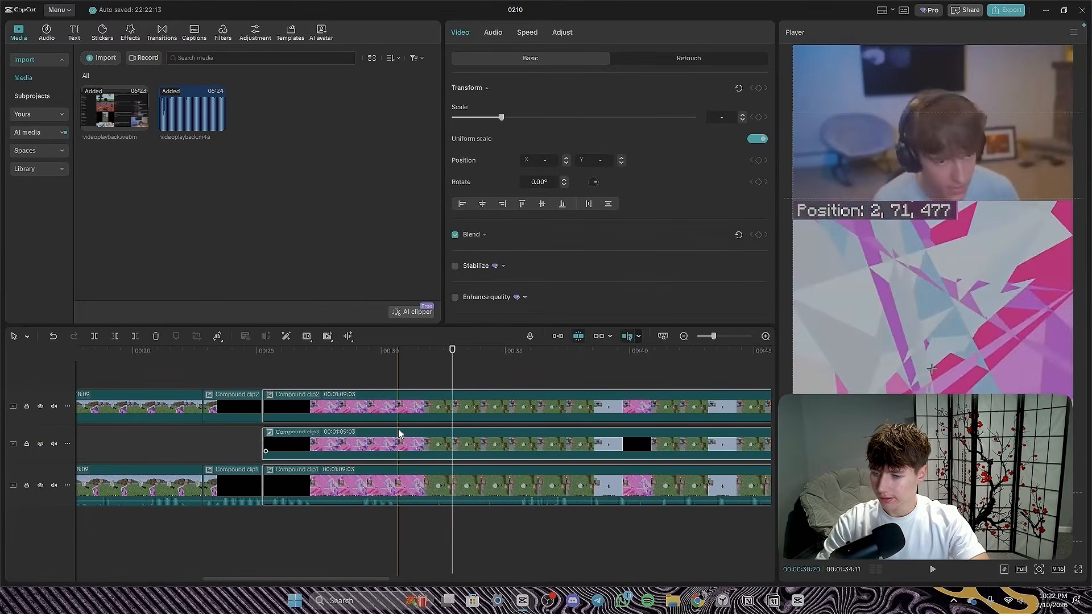
pyautogui.hotkey('ctrl', 'b')
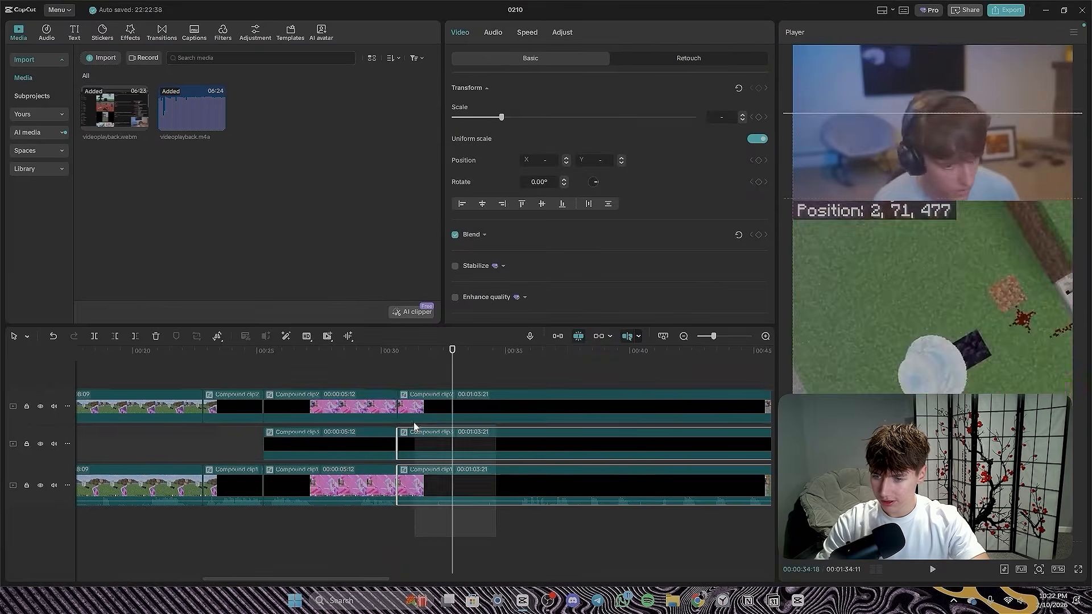
# - Trim the start of the three split-off clips to a 00:00:59:00 duration and move them back to close the gap
pyautogui.moveTo(400, 415); pyautogui.dragTo(512, 407)
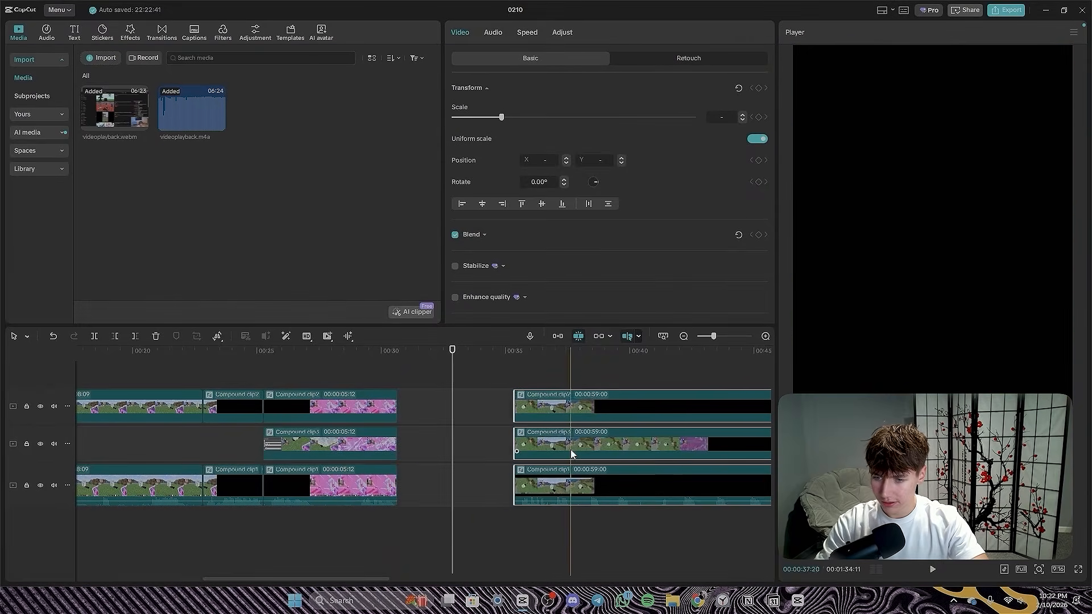
pyautogui.moveTo(571, 449); pyautogui.dragTo(402, 391)
pyautogui.click(383, 366)
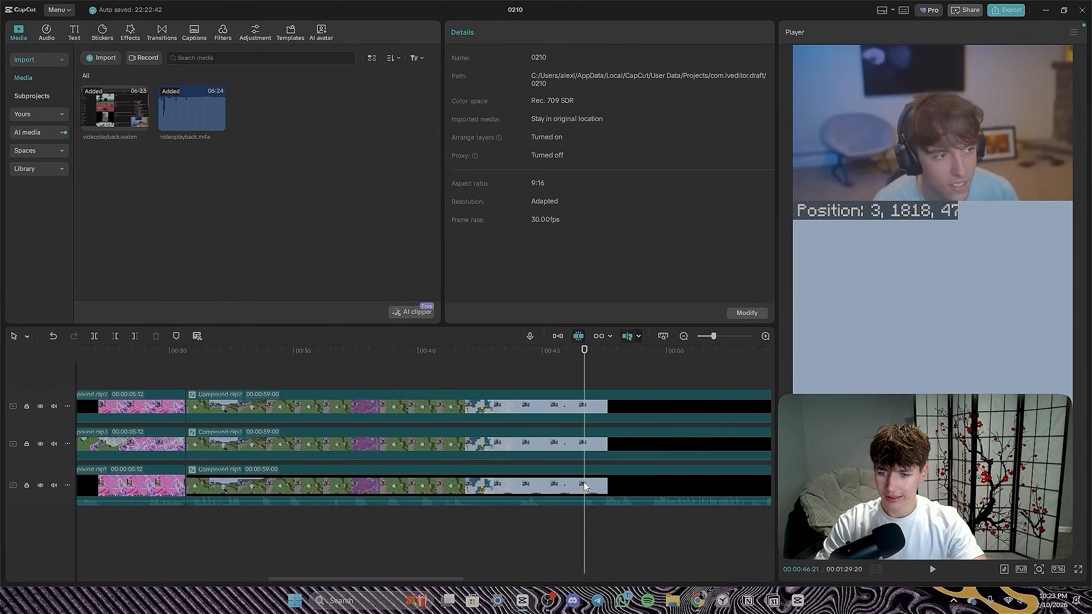
# - Split the last clip on each of the three tracks at about 00:00:45:07, during the fall through the sky
pyautogui.click(548, 479)
pyautogui.hotkey('ctrl', 'b')
pyautogui.click(548, 446)
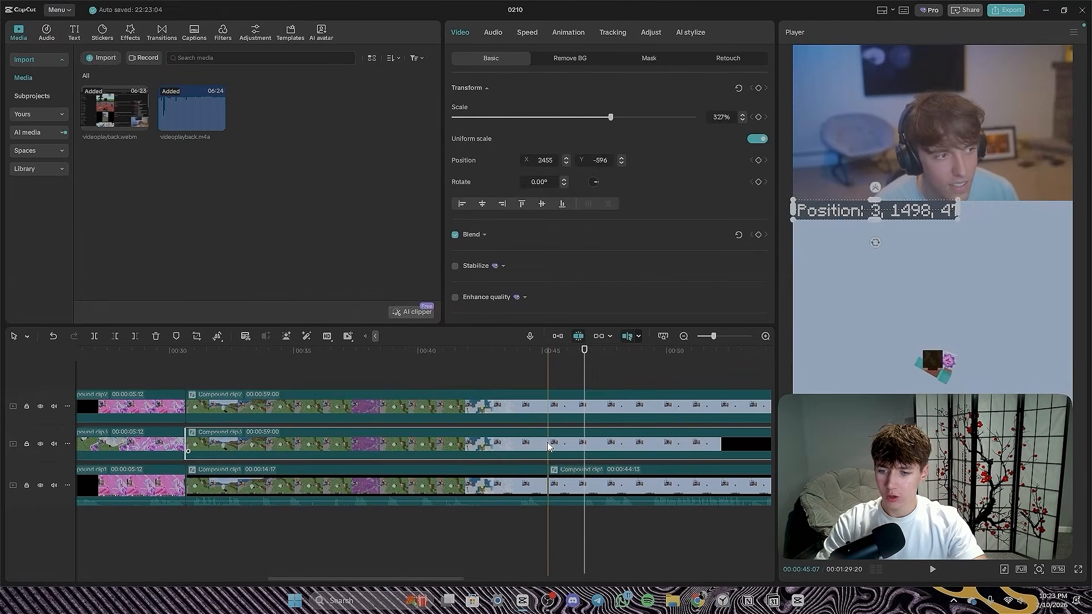
pyautogui.hotkey('ctrl', 'b')
pyautogui.click(544, 405)
pyautogui.hotkey('ctrl', 'b')
# - Delete the leftover segments after the 00:00:45:07 cut on all three tracks
pyautogui.moveTo(643, 555); pyautogui.dragTo(578, 415)
pyautogui.scroll(-2, 518, 437)
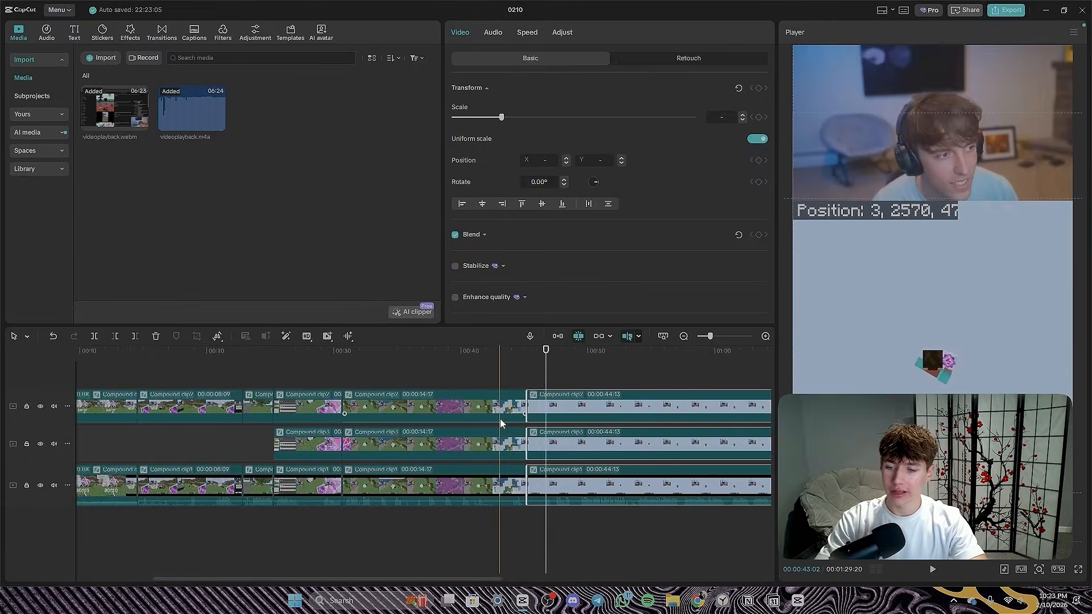
pyautogui.scroll(-3, 658, 425)
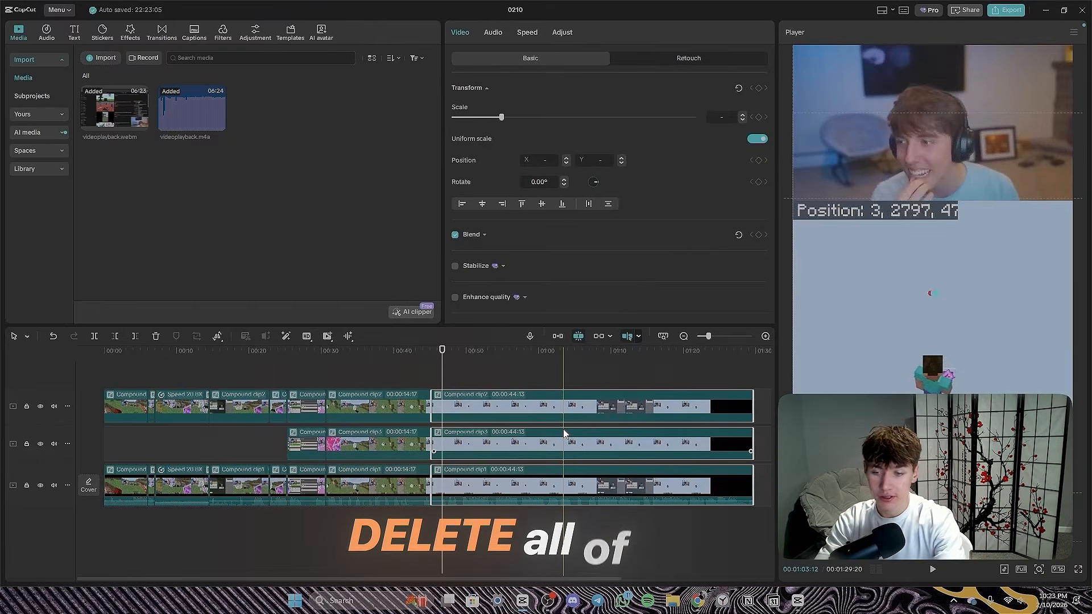
pyautogui.press('Delete')
# - Add a default text clip at the start of the timeline and extend it to the end of the video
pyautogui.hscroll(-3, 489, 407)
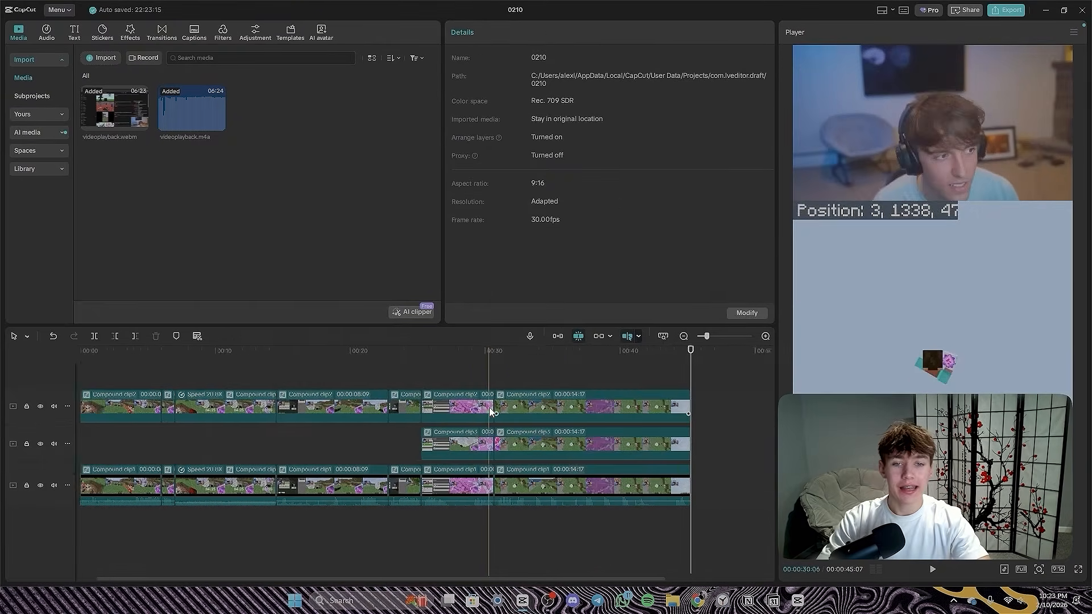
pyautogui.moveTo(407, 353); pyautogui.dragTo(98, 348)
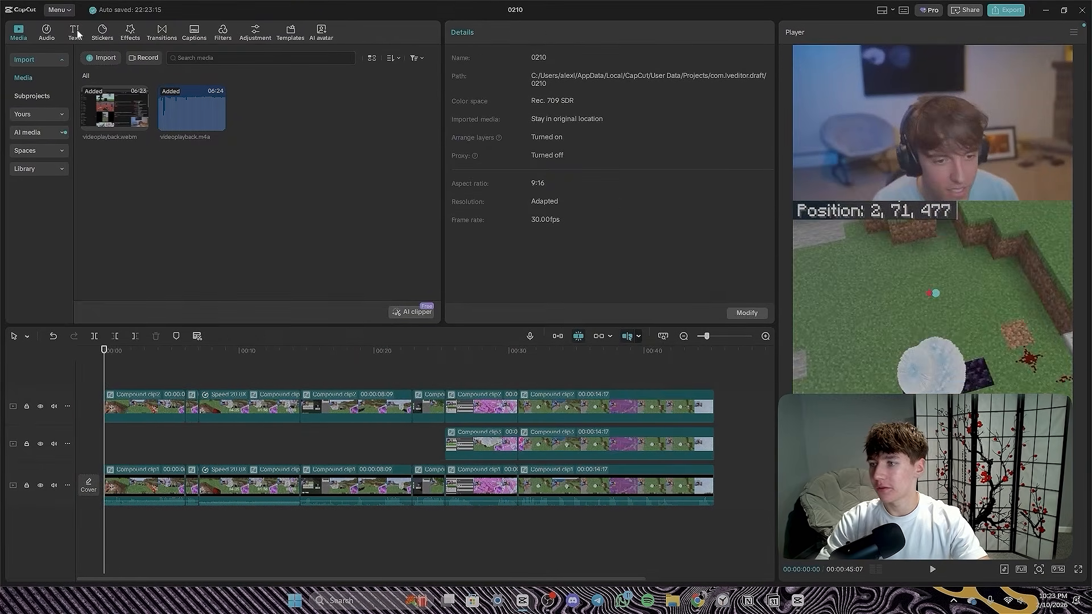
pyautogui.click(75, 33)
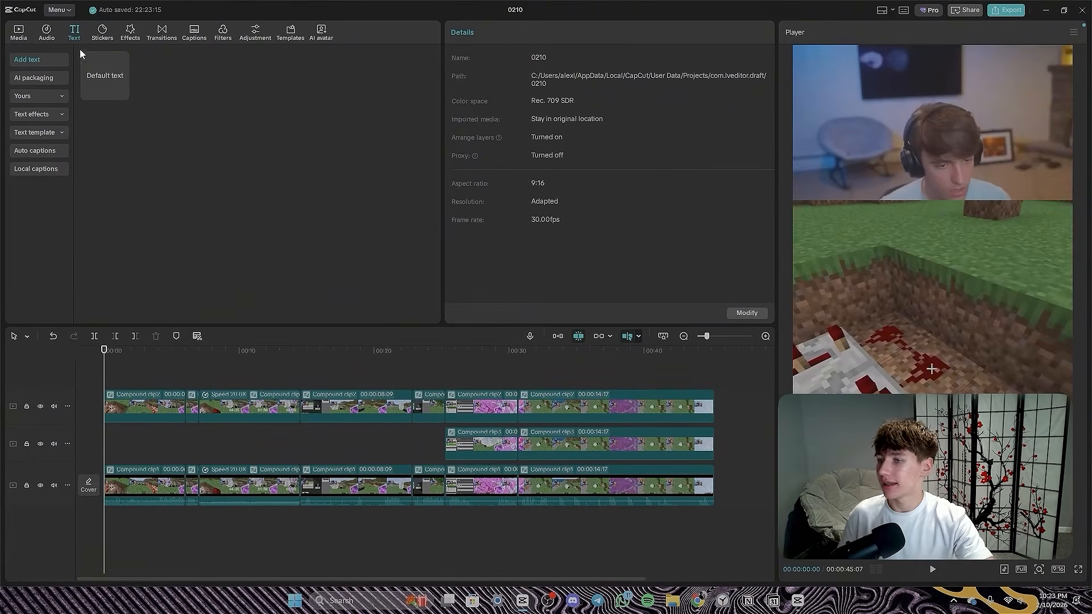
pyautogui.moveTo(85, 54); pyautogui.dragTo(713, 438)
# - Replace the default text with the title "Bro made a End Crystal Nuke"
pyautogui.moveTo(515, 87); pyautogui.dragTo(414, 74)
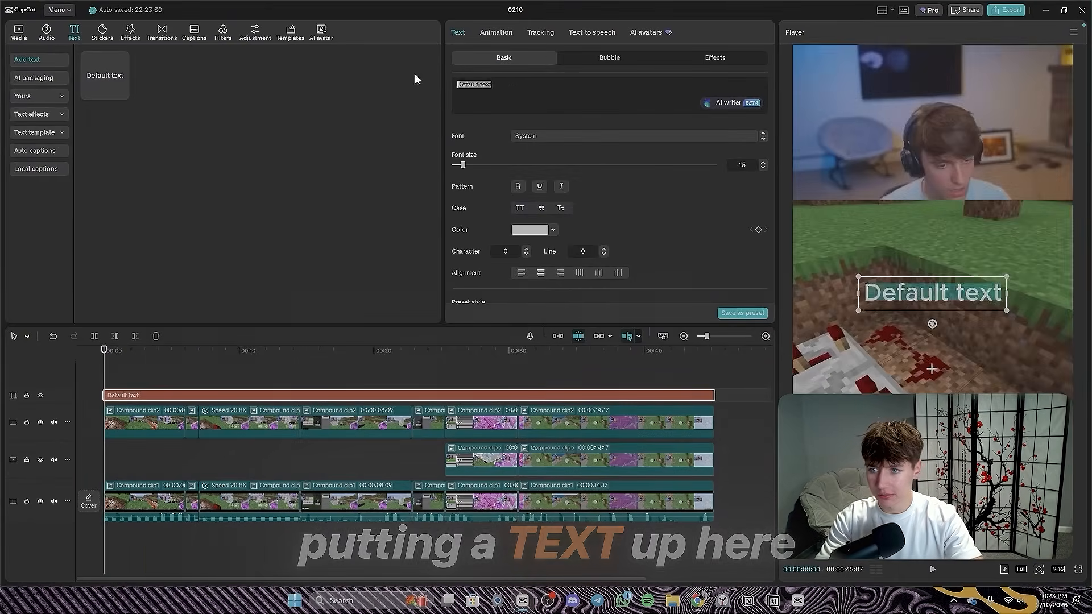
pyautogui.write('th')
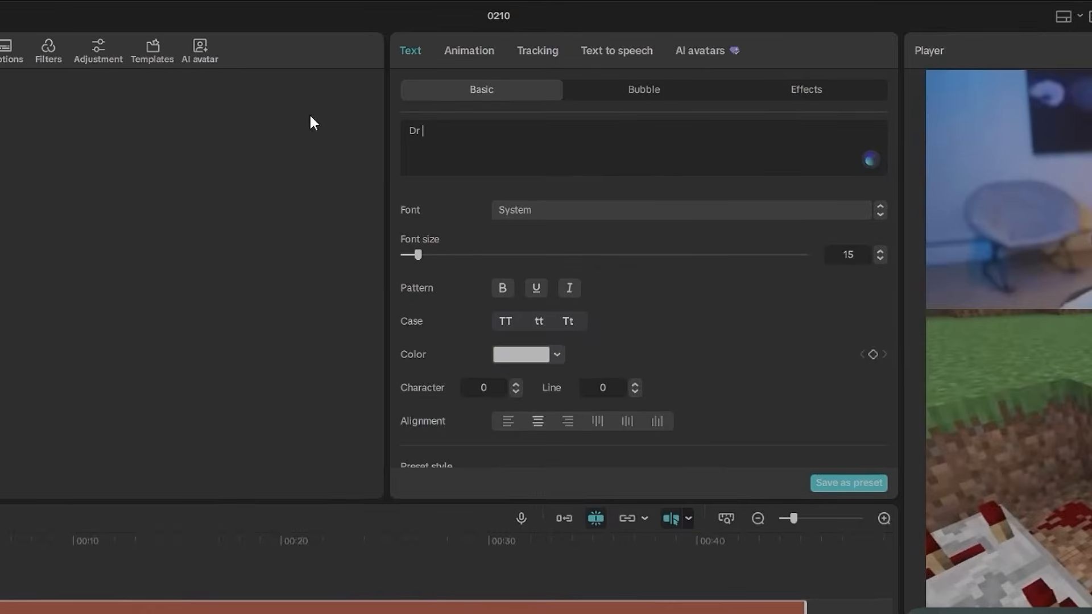
pyautogui.write('D')
pyautogui.press('BackSpace')
pyautogui.press('BackSpace')
pyautogui.press('BackSpace')
pyautogui.press('BackSpace')
pyautogui.write('Bro made a')
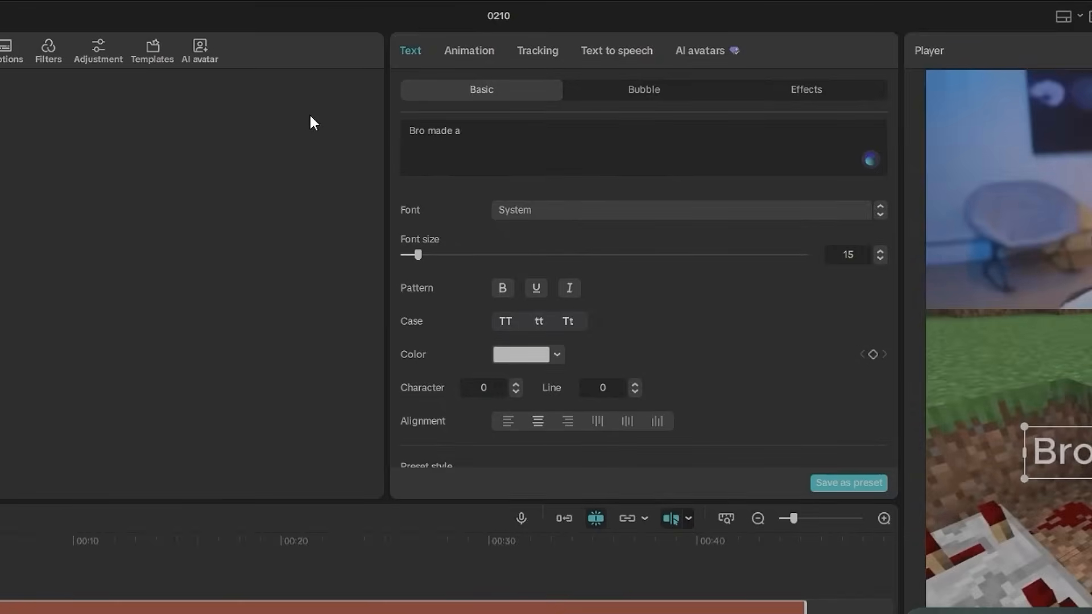
pyautogui.write(' End Crystal')
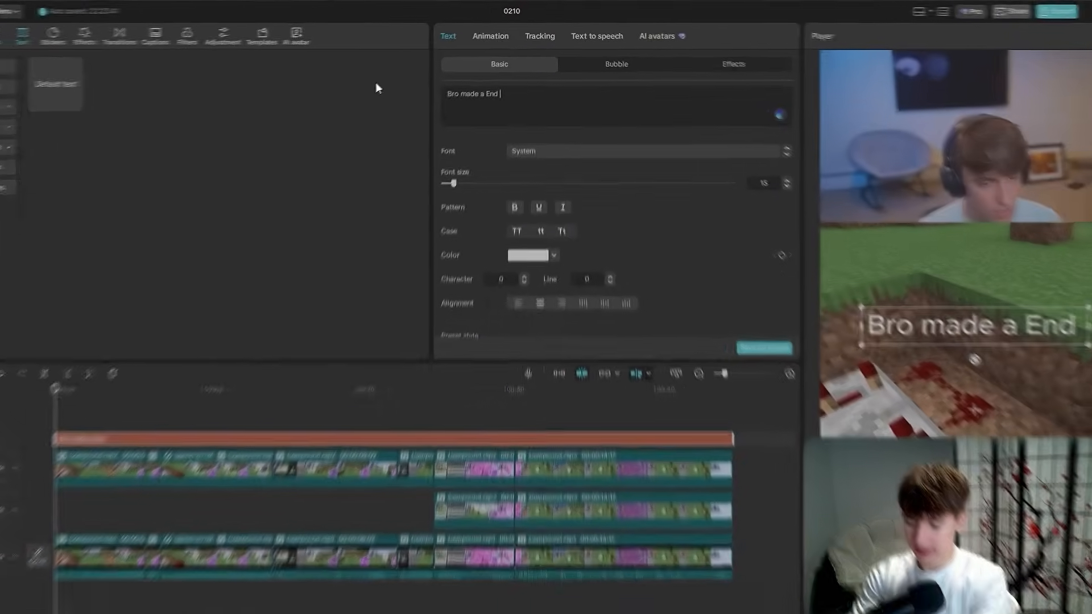
pyautogui.write(' Nuke')
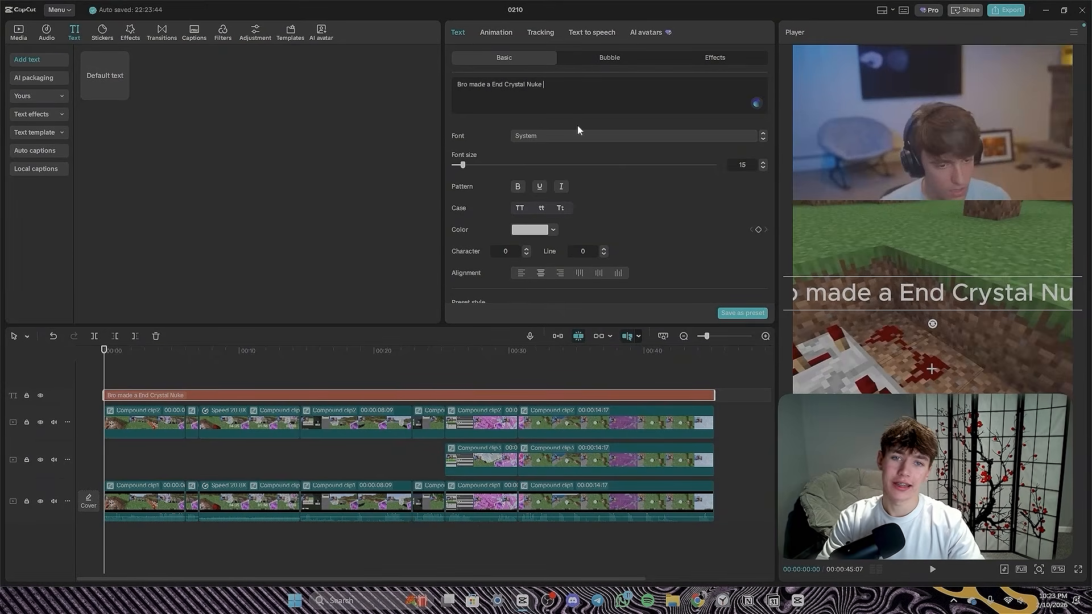
# - Set the title's font to TT Fors Trial Bold and apply the white preset style with a black outline
pyautogui.scroll(-3, 587, 187)
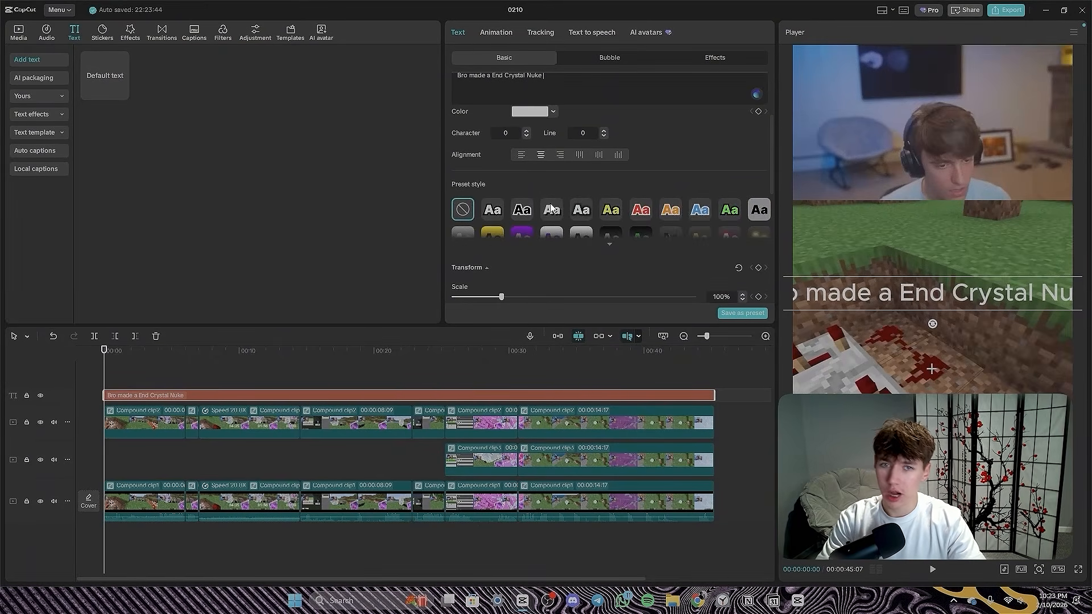
pyautogui.scroll(-1, 506, 258)
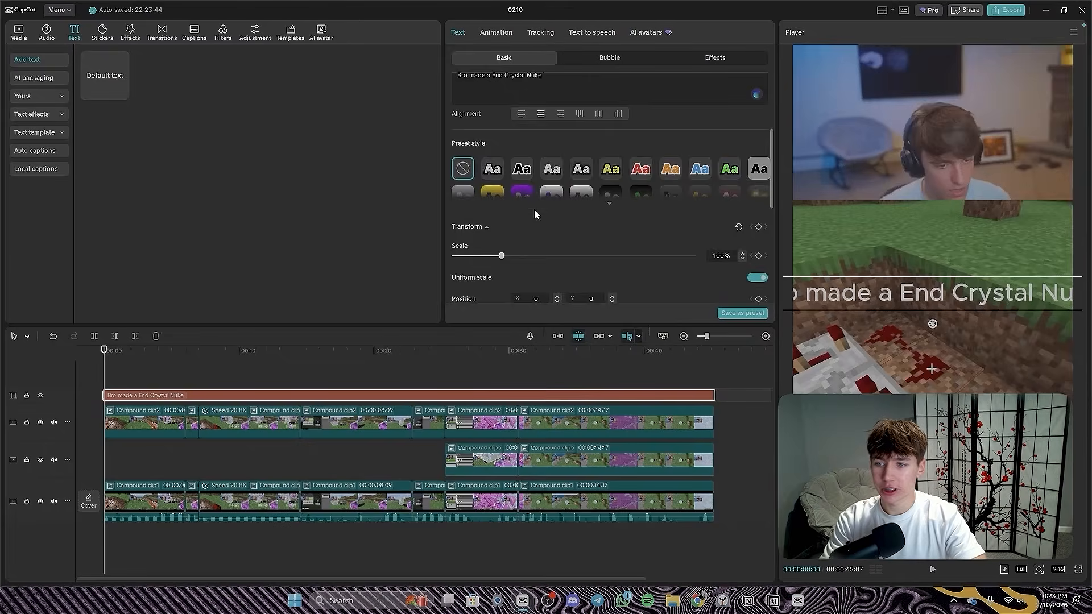
pyautogui.scroll(5, 537, 214)
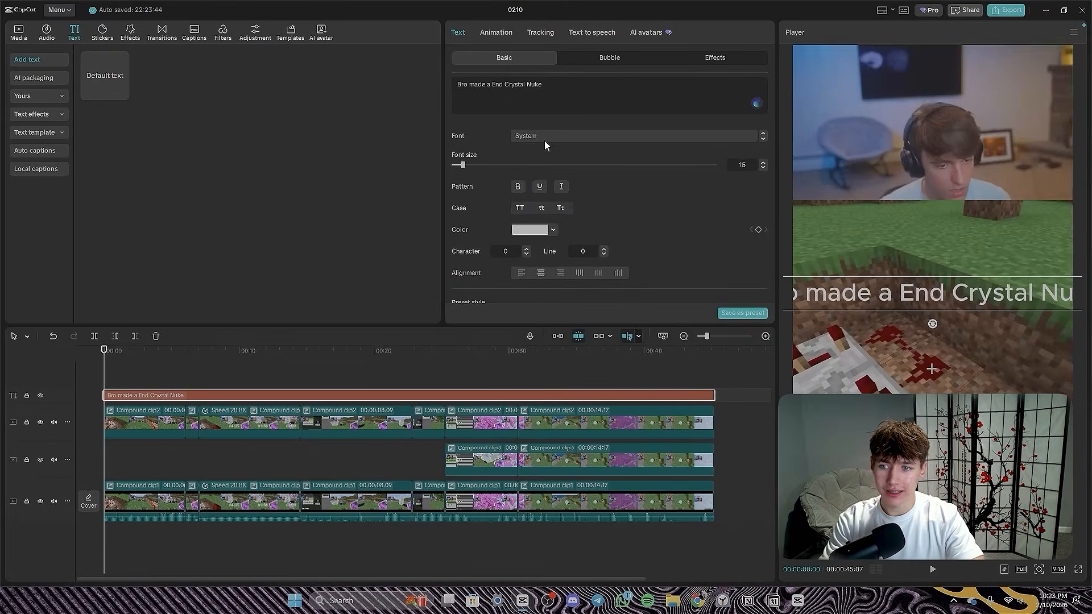
pyautogui.click(544, 138)
pyautogui.click(557, 221)
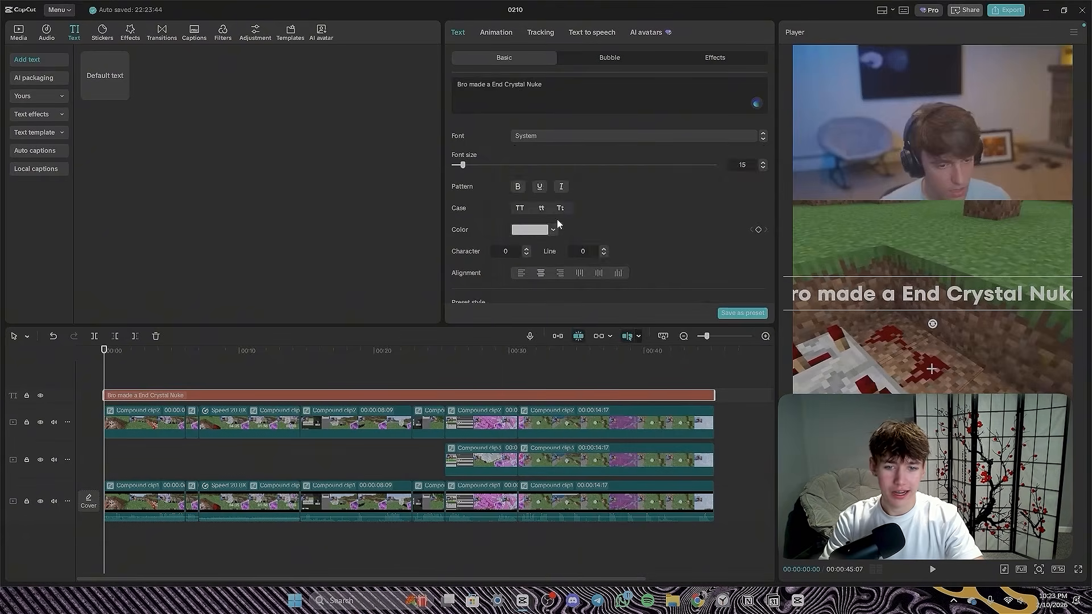
pyautogui.scroll(-3, 554, 246)
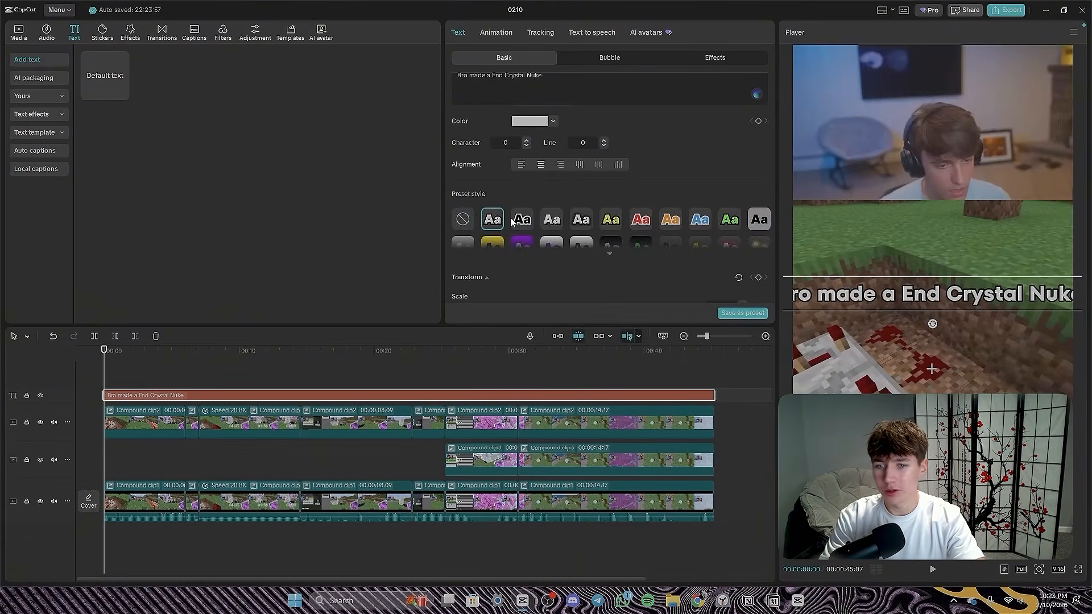
# - Scale the title to 76% and place it centred just below the webcam footage
pyautogui.scroll(-4, 500, 188)
pyautogui.moveTo(502, 165); pyautogui.dragTo(491, 166)
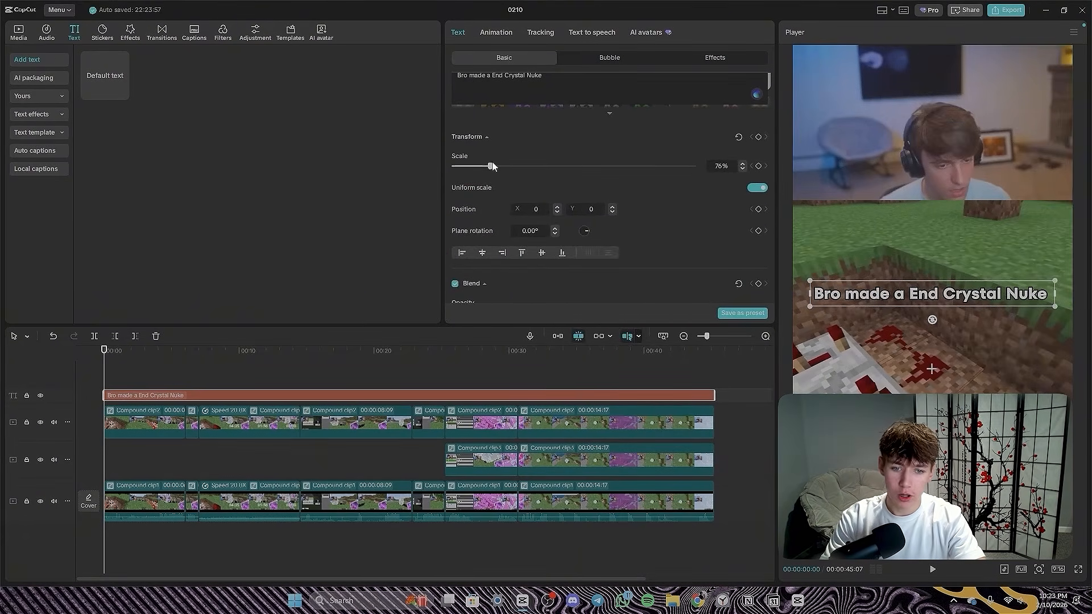
pyautogui.moveTo(935, 294); pyautogui.dragTo(932, 216)
# - Thicken the title's black stroke to about 51
pyautogui.scroll(-4, 509, 227)
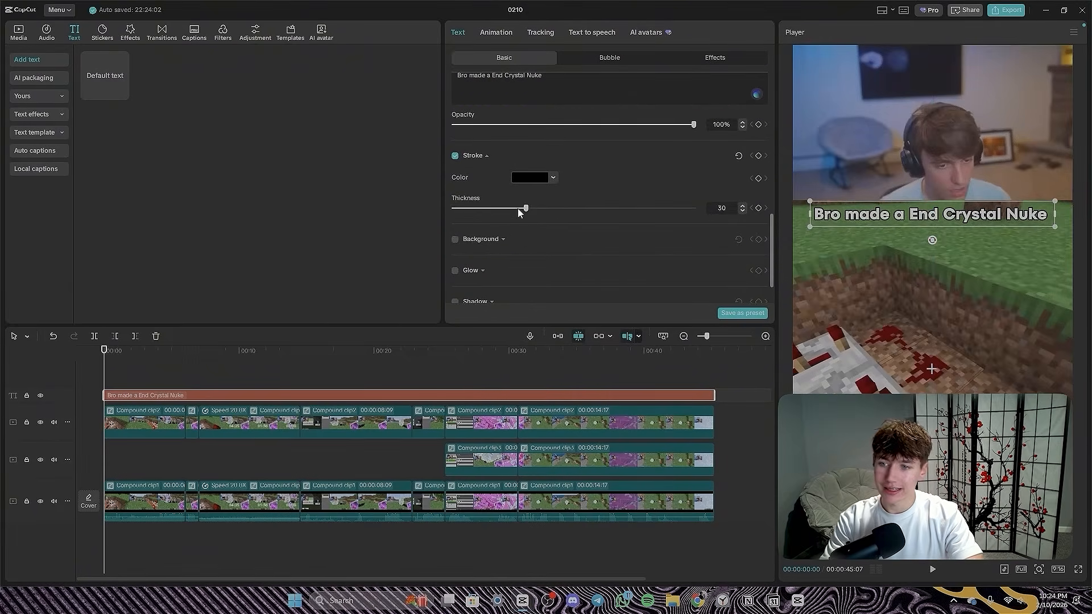
pyautogui.moveTo(517, 208); pyautogui.dragTo(607, 211)
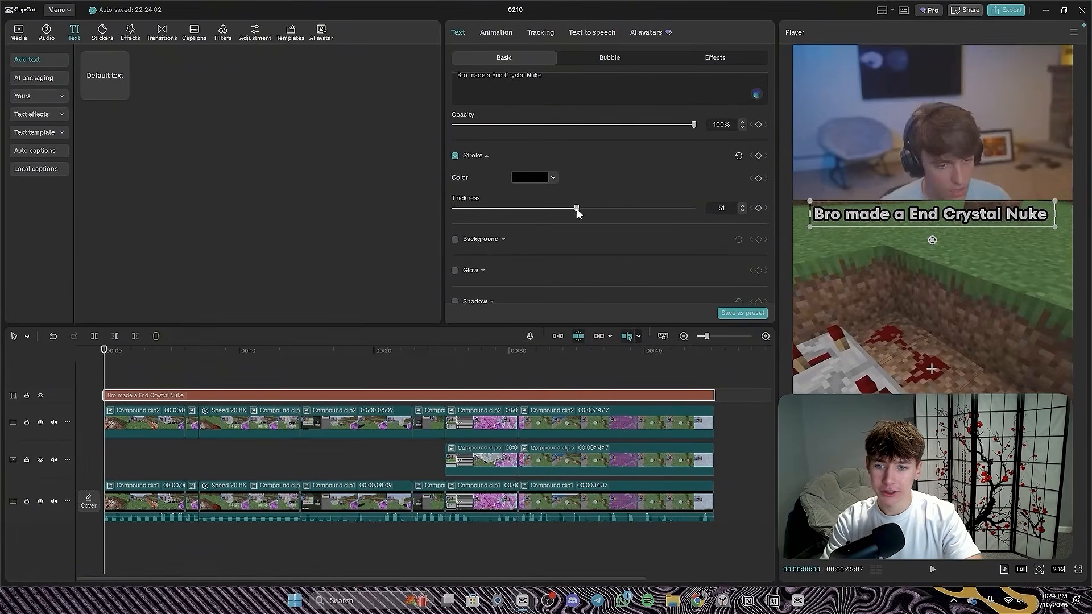
pyautogui.scroll(5, 633, 208)
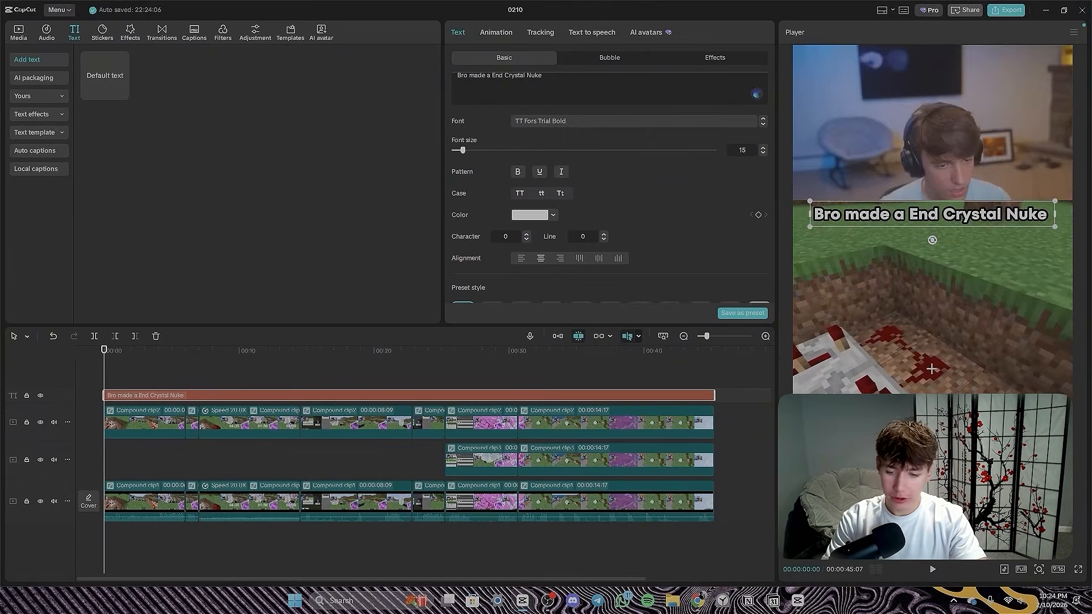
# - Switch to Chrome and search Google in a new tab for "skull emoji copy and paste"
pyautogui.moveTo(697, 600)
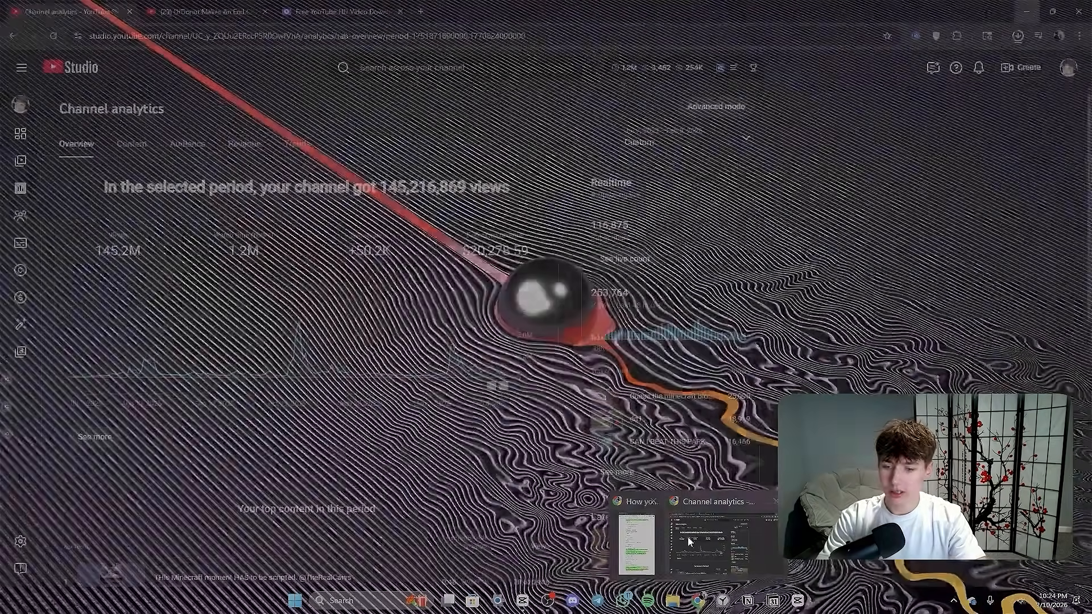
pyautogui.click(689, 541)
pyautogui.click(422, 11)
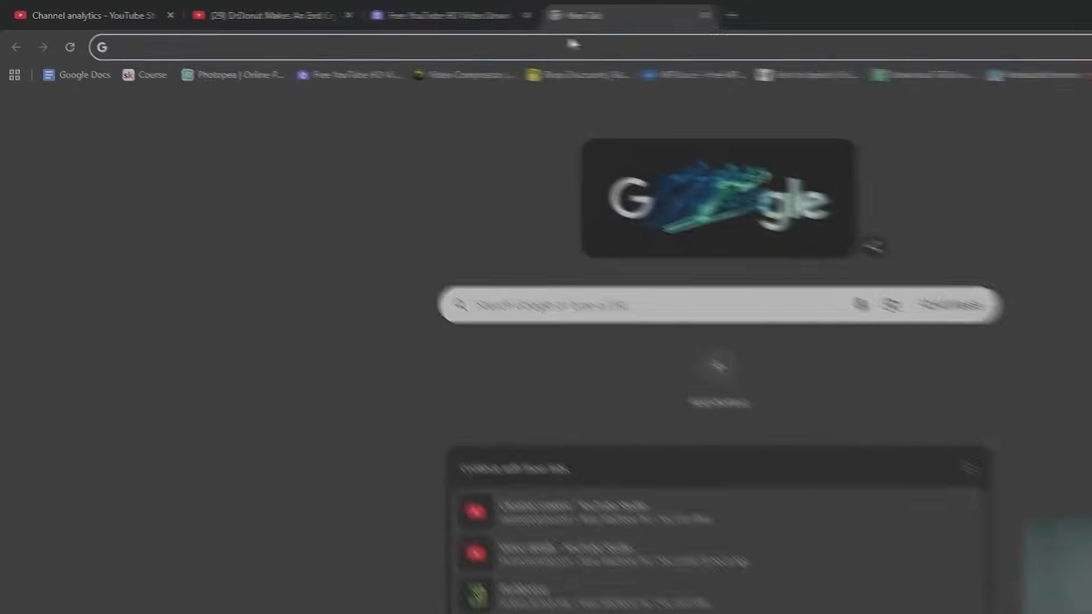
pyautogui.write('skull emo')
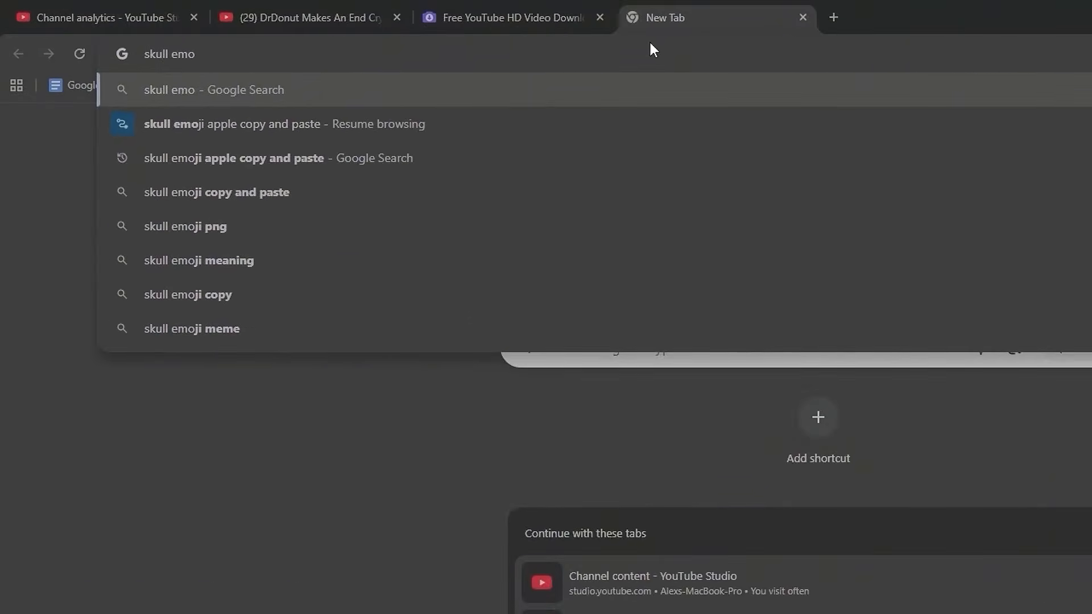
pyautogui.write('ji copy')
pyautogui.press('Return')
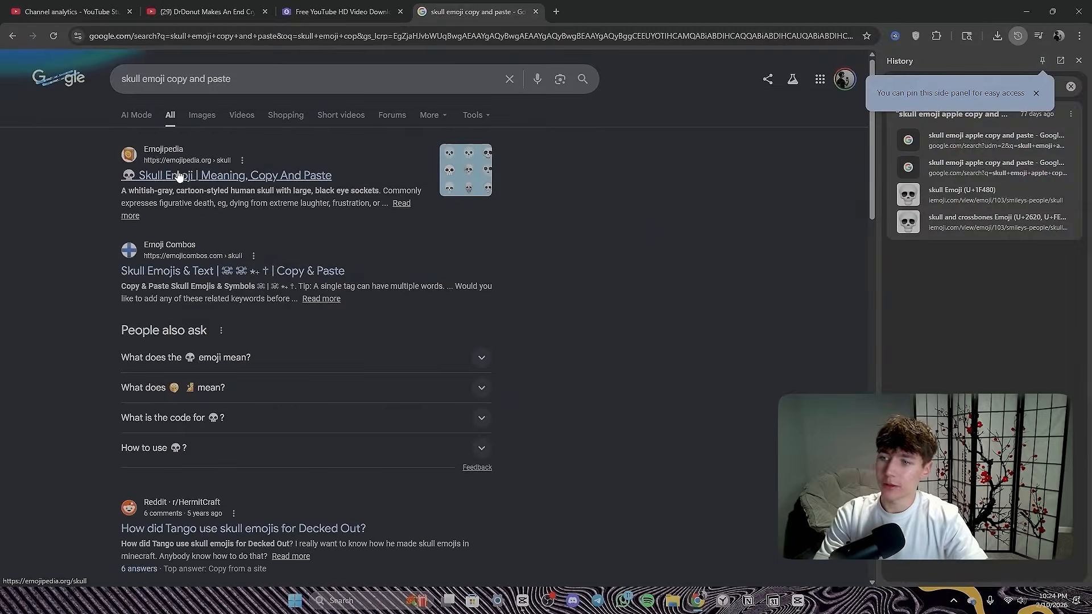
# - Copy the skull emoji from its Emojipedia page and paste it at the end of the title back in CapCut
pyautogui.click(208, 204)
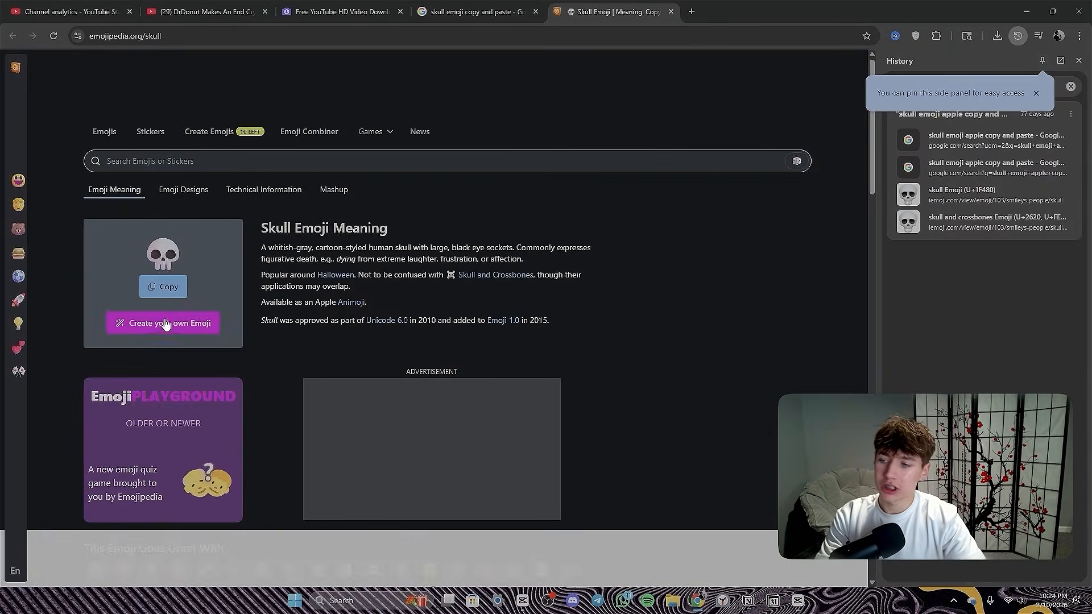
pyautogui.click(169, 286)
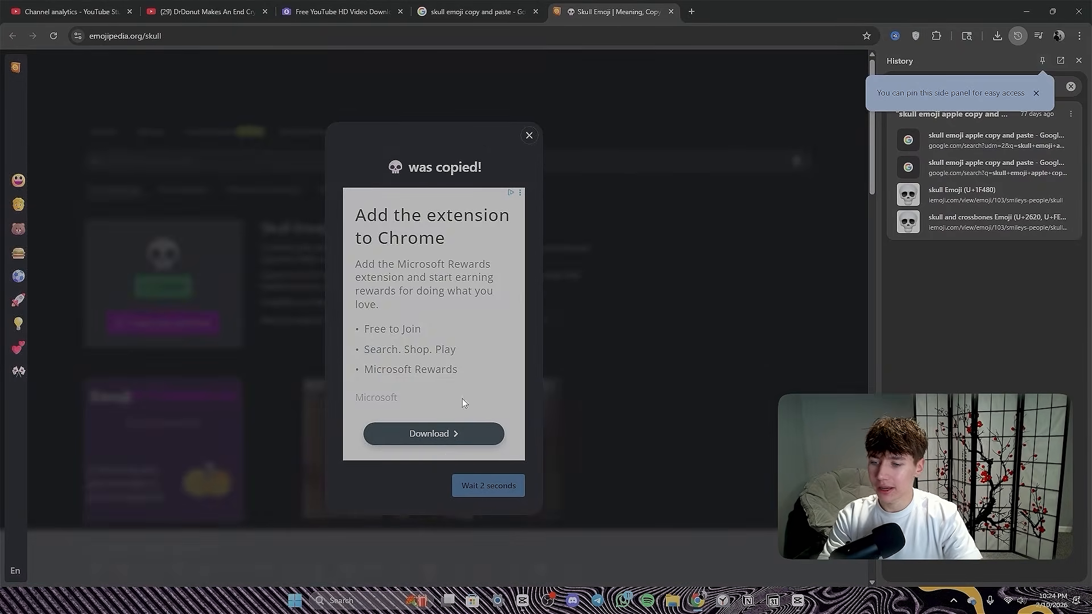
pyautogui.click(529, 134)
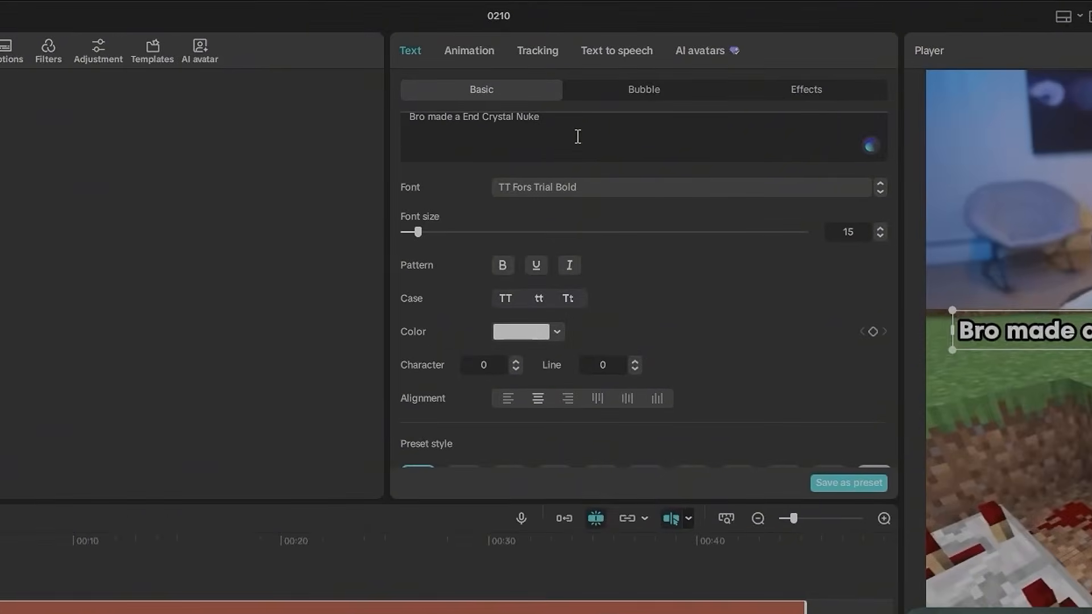
pyautogui.click(545, 103)
pyautogui.hotkey('ctrl', 'v')
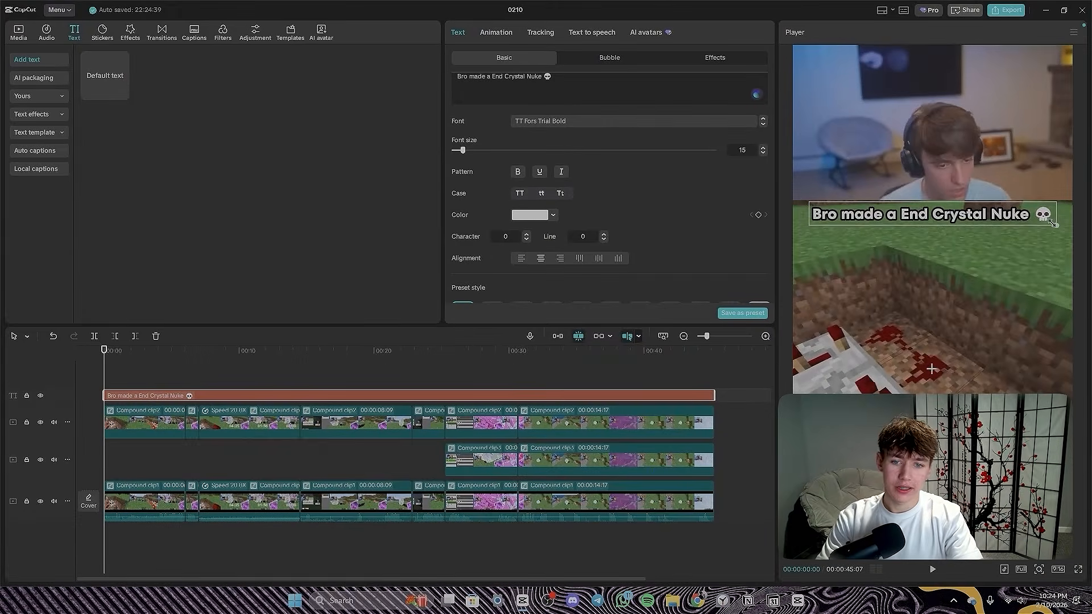
# - Nudge the title up slightly and recolour only the words "End Crystal" purple
pyautogui.moveTo(1016, 215); pyautogui.dragTo(1016, 215)
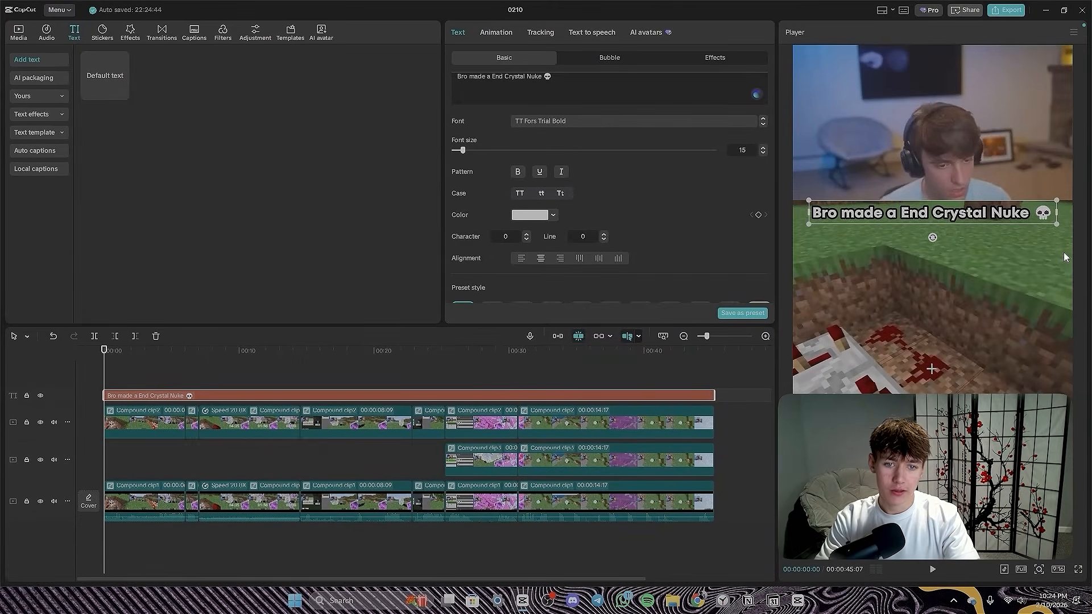
pyautogui.scroll(2, 667, 232)
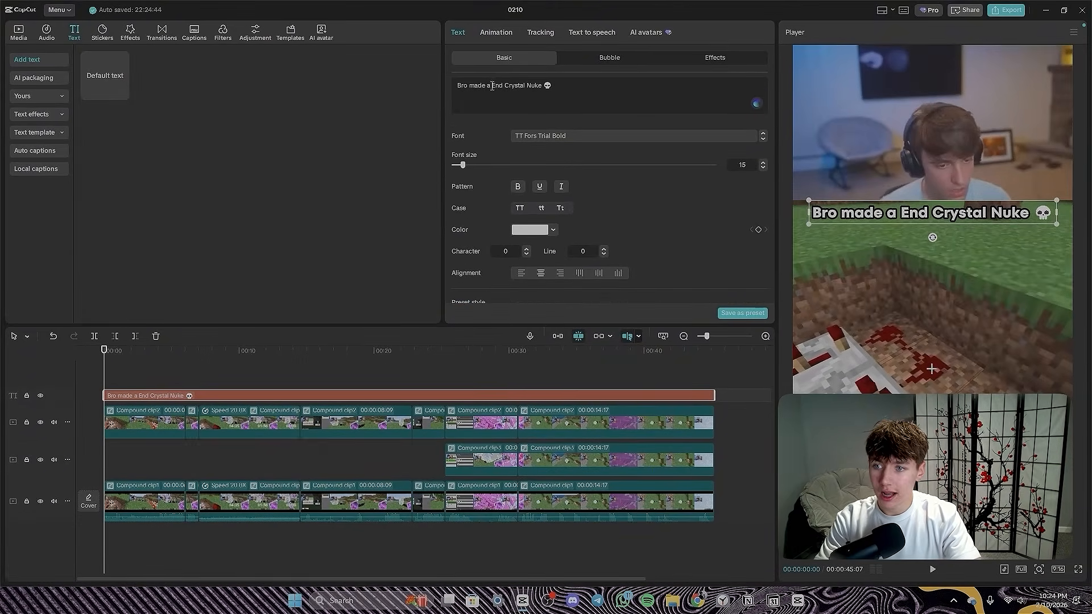
pyautogui.moveTo(492, 87); pyautogui.dragTo(517, 89)
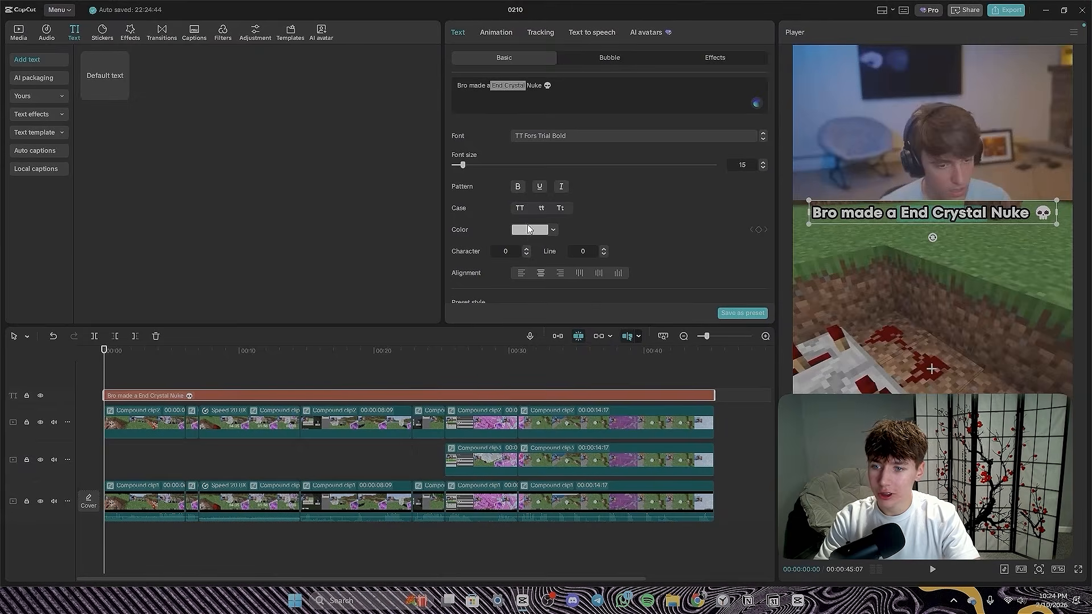
pyautogui.click(527, 230)
pyautogui.moveTo(549, 325); pyautogui.dragTo(594, 328)
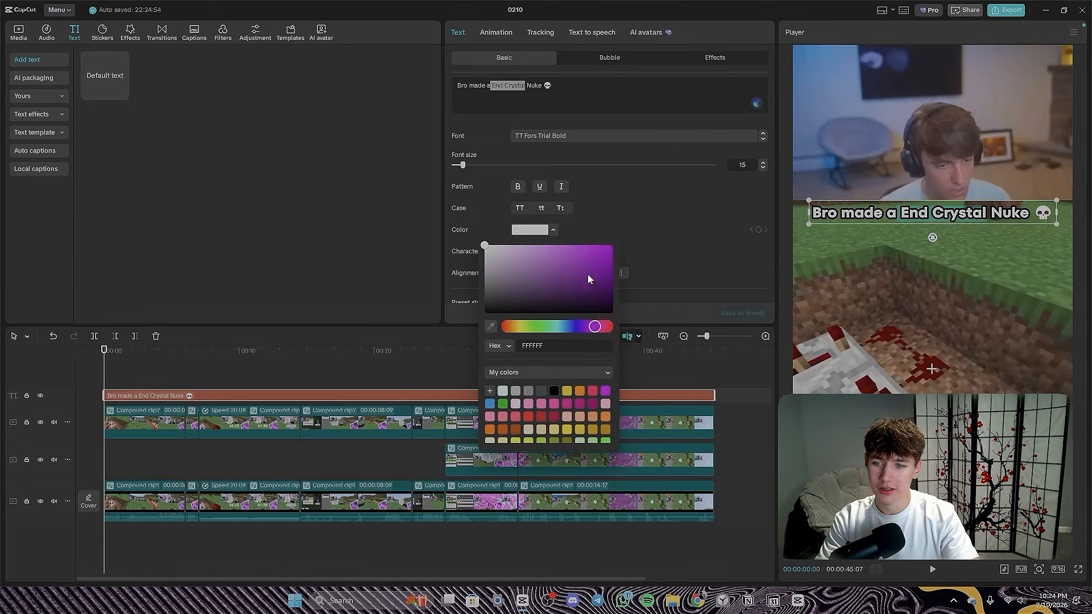
pyautogui.click(588, 275)
pyautogui.click(626, 214)
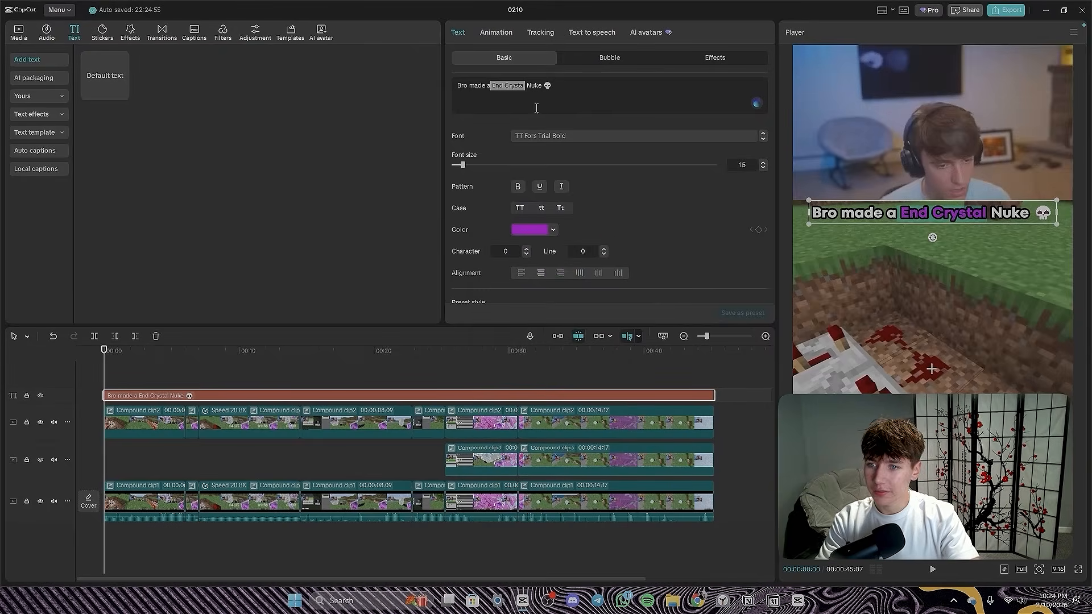
# - Change the stroke colour of the words "End Crystal" in the title to white (FFFFFF)
pyautogui.scroll(-6, 539, 215)
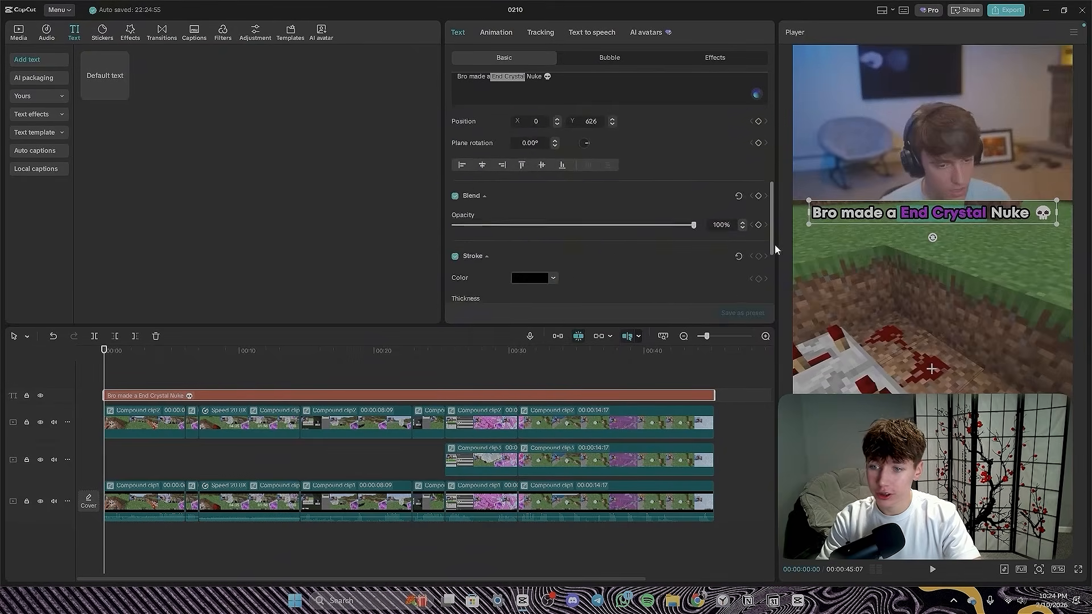
pyautogui.scroll(-3, 582, 216)
pyautogui.click(532, 171)
pyautogui.moveTo(552, 218); pyautogui.dragTo(443, 149)
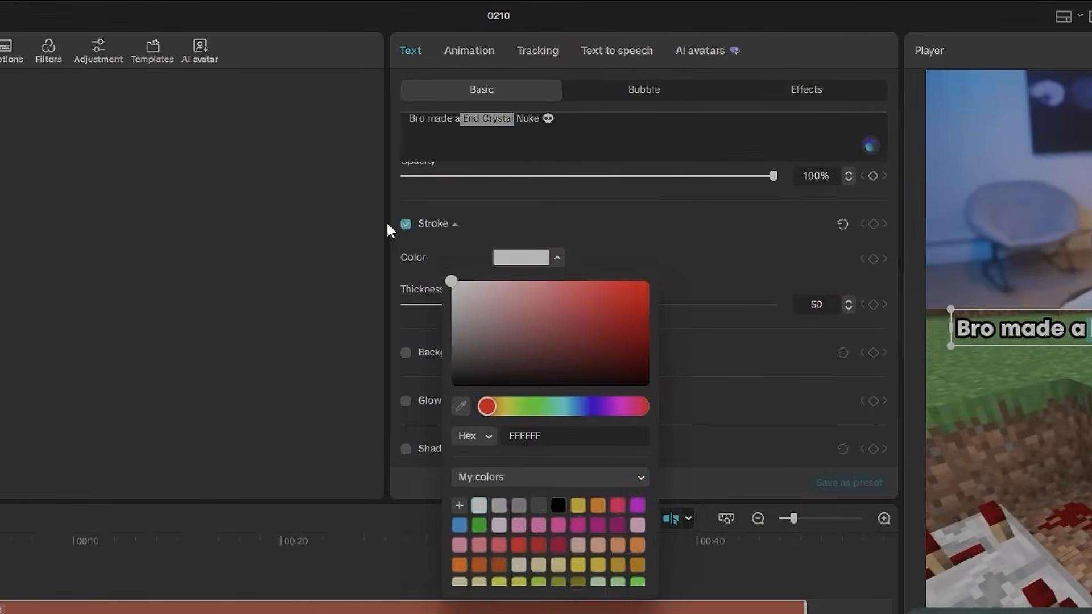
pyautogui.click(690, 243)
pyautogui.click(426, 575)
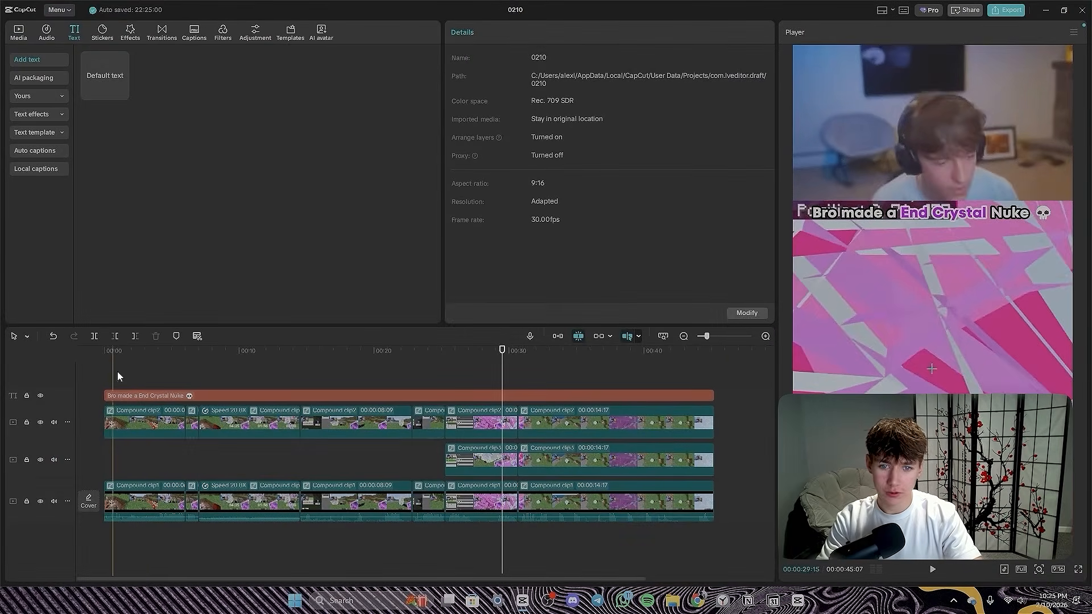
# - Add a black shadow to the whole title and lower the shadow's opacity
pyautogui.click(216, 397)
pyautogui.scroll(-10, 509, 217)
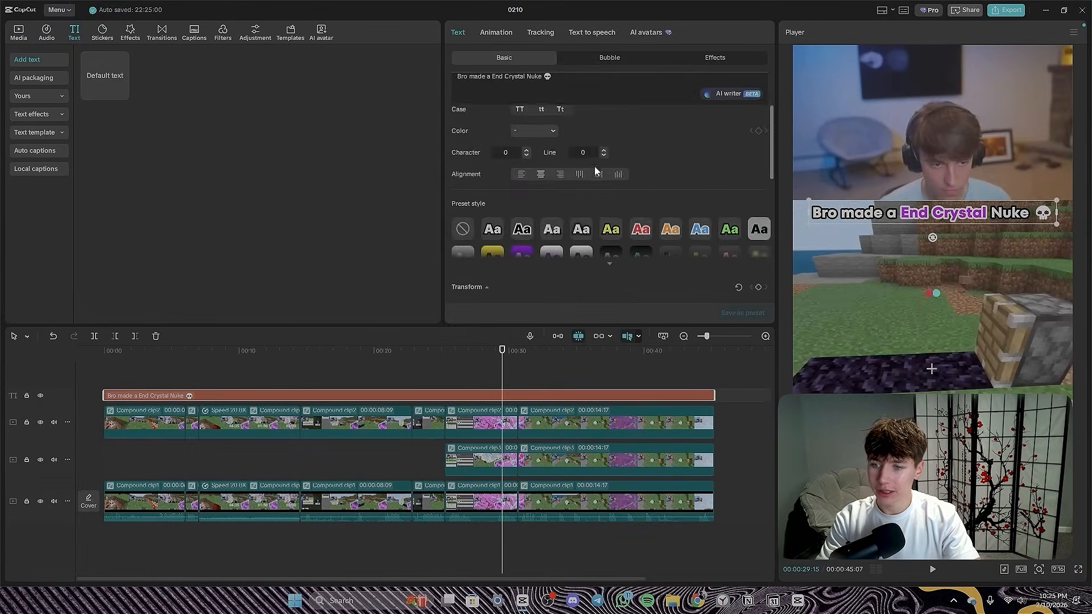
pyautogui.scroll(-3, 512, 227)
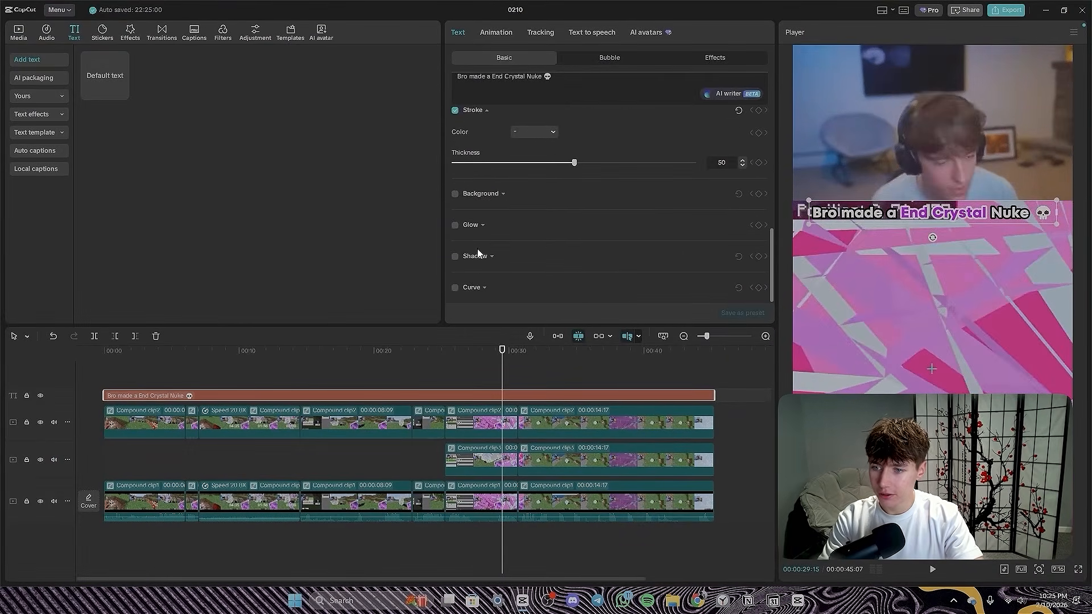
pyautogui.click(456, 257)
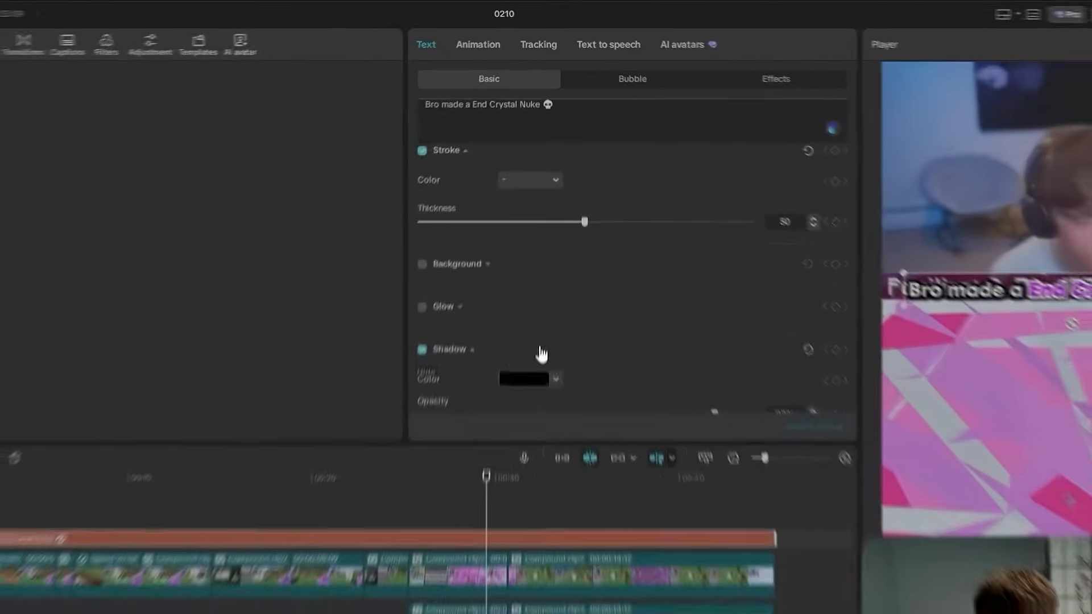
pyautogui.scroll(-3, 541, 354)
pyautogui.moveTo(713, 270); pyautogui.dragTo(691, 278)
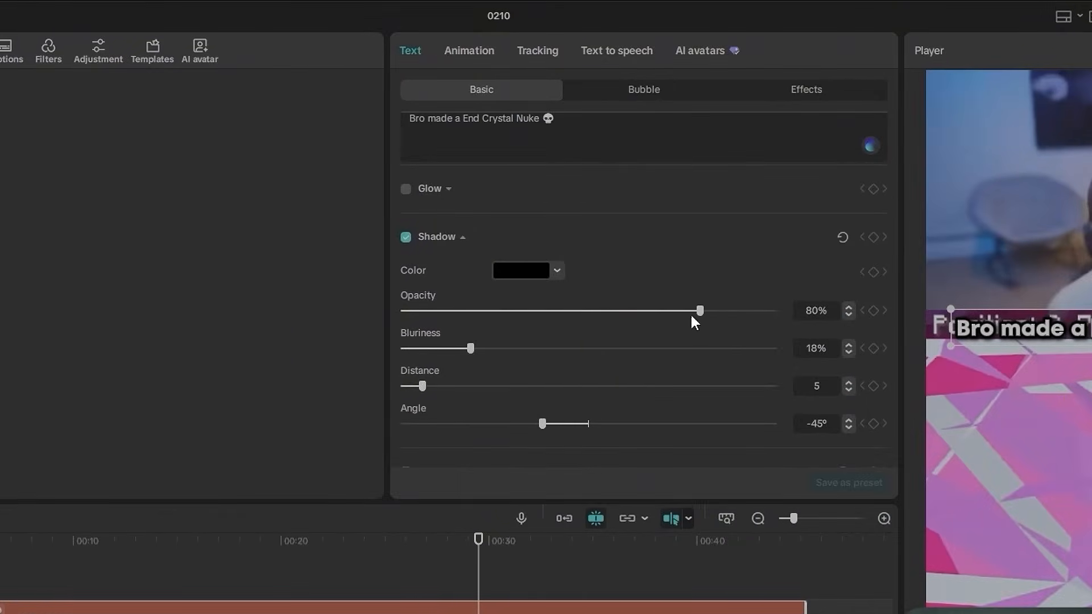
pyautogui.moveTo(679, 314); pyautogui.dragTo(651, 314)
pyautogui.click(290, 454)
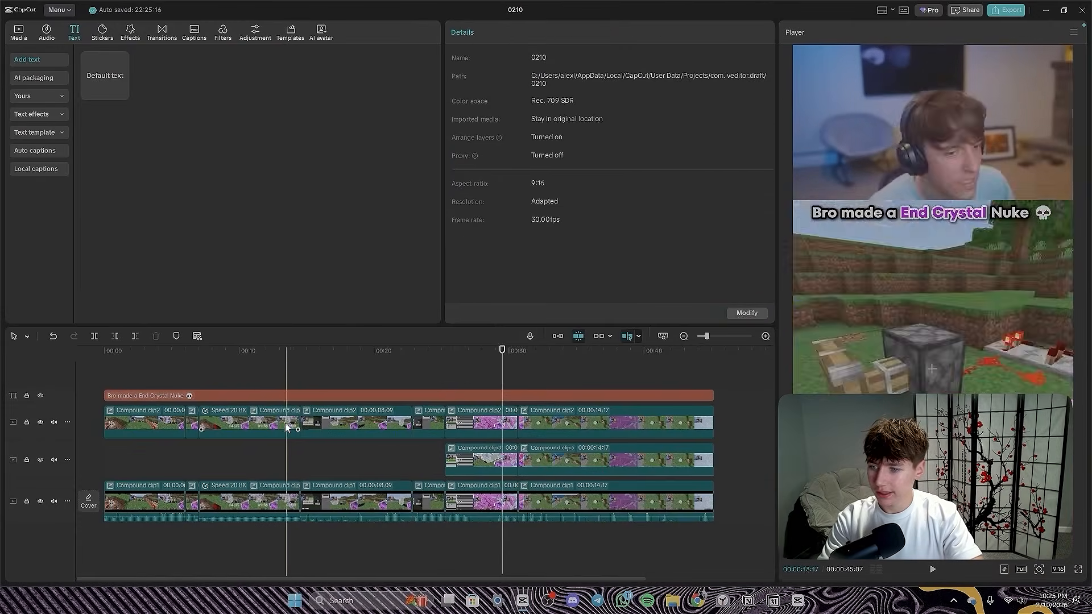
# - Split the title at 00:00:25:08, where the coordinates overlay clips begin, and delete the part after the split
pyautogui.click(87, 568)
pyautogui.moveTo(246, 369); pyautogui.dragTo(102, 371)
pyautogui.press('space')
pyautogui.press('space')
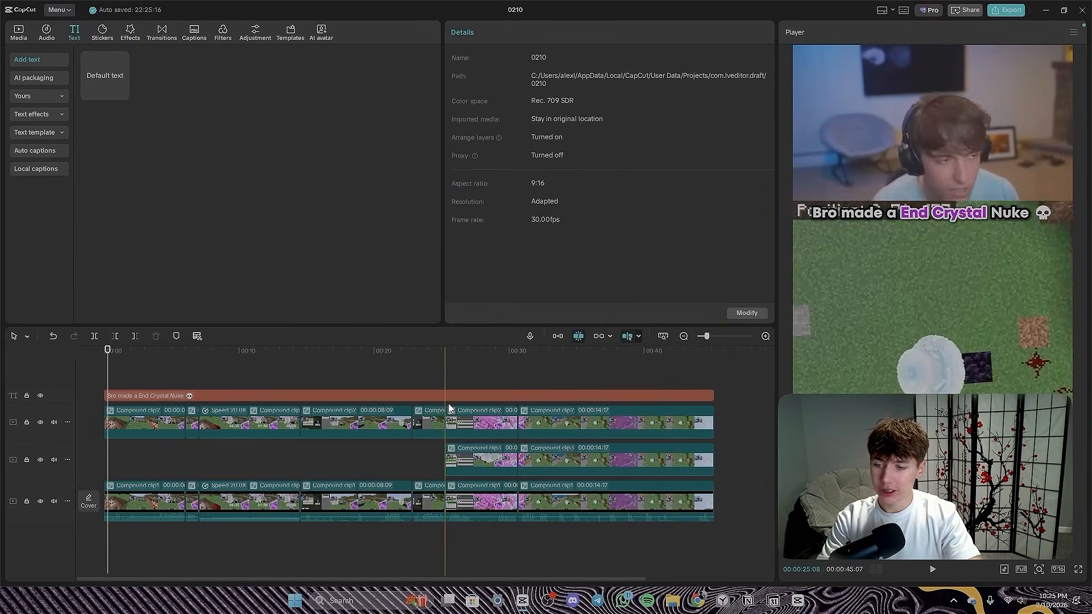
pyautogui.click(446, 397)
pyautogui.hotkey('ctrl', 'b')
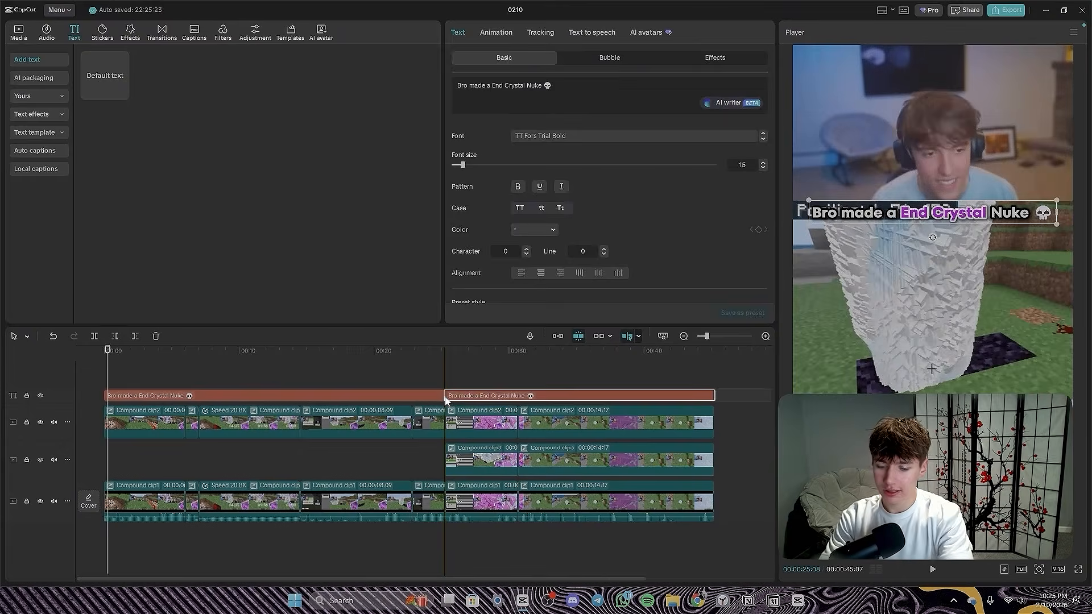
pyautogui.press('Delete')
# - Select all clips on the lowest gameplay track and generate English auto captions from them
pyautogui.moveTo(445, 381); pyautogui.dragTo(290, 387)
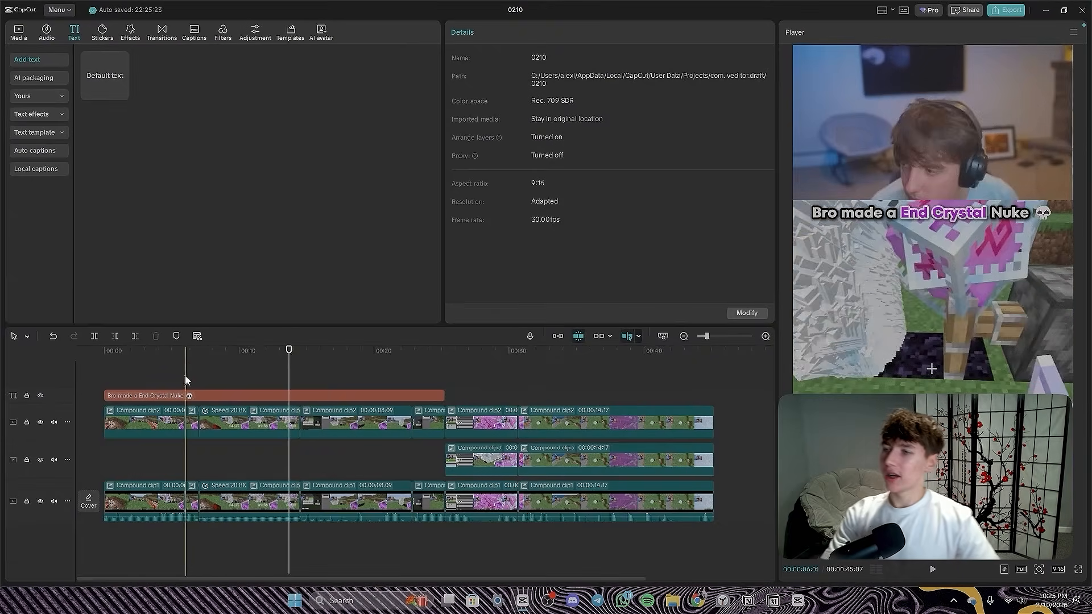
pyautogui.click(208, 362)
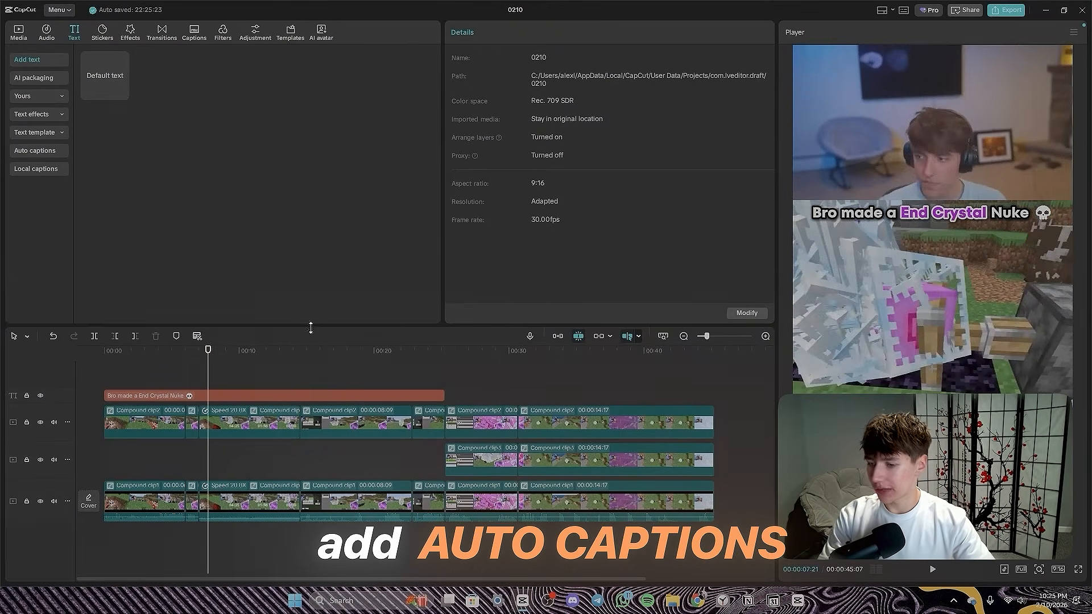
pyautogui.moveTo(642, 553); pyautogui.dragTo(94, 498)
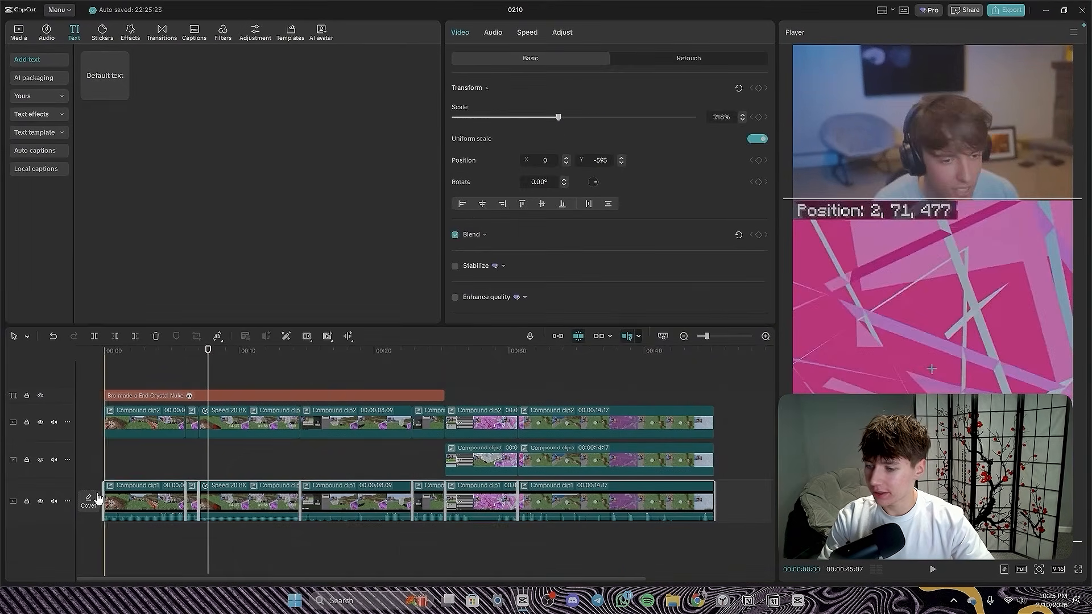
pyautogui.click(50, 35)
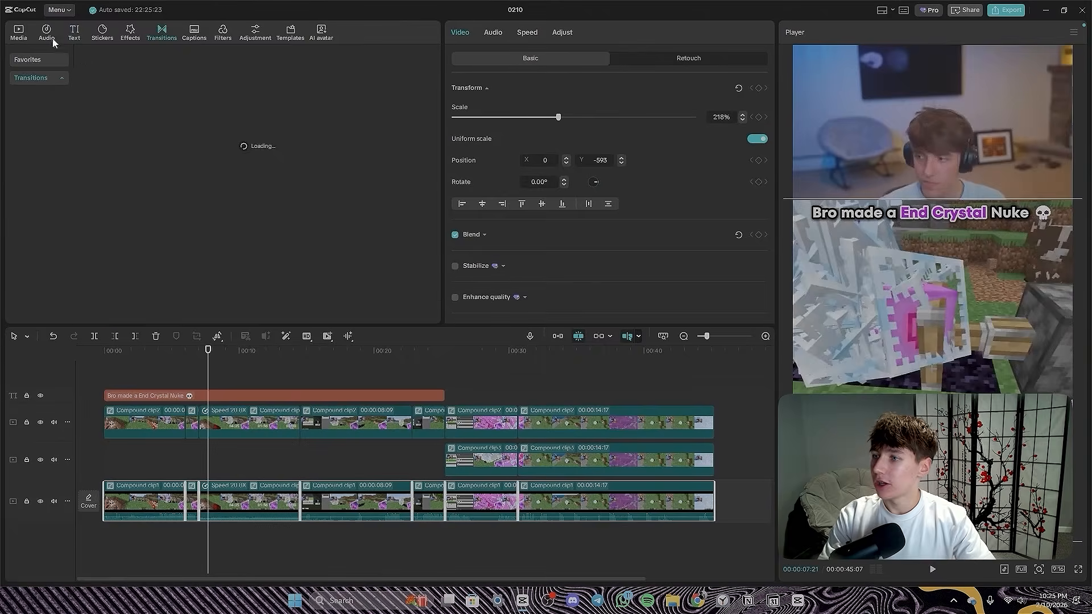
pyautogui.click(77, 36)
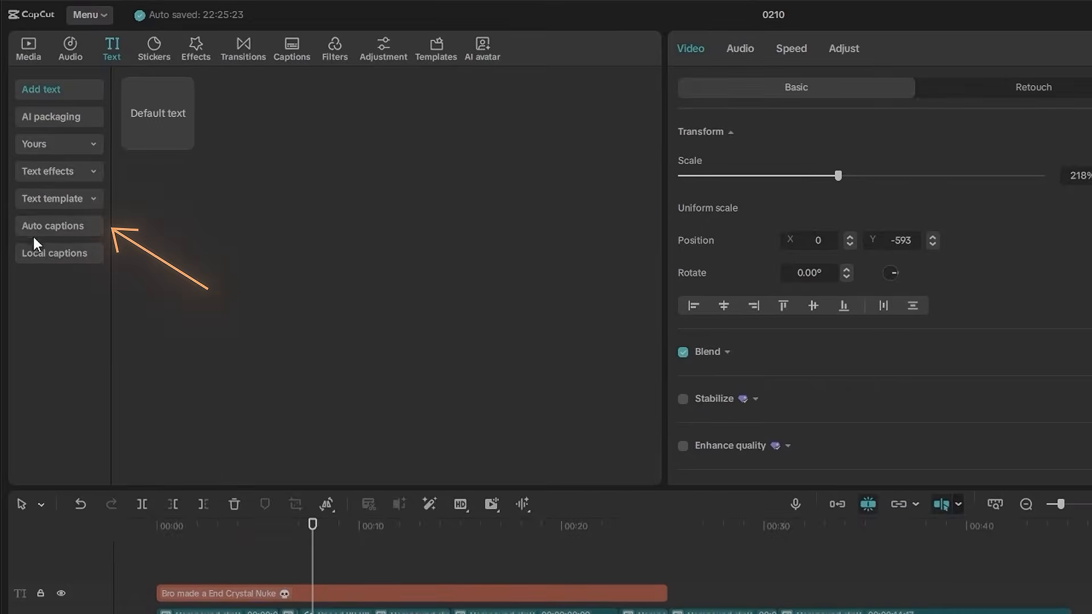
pyautogui.click(32, 150)
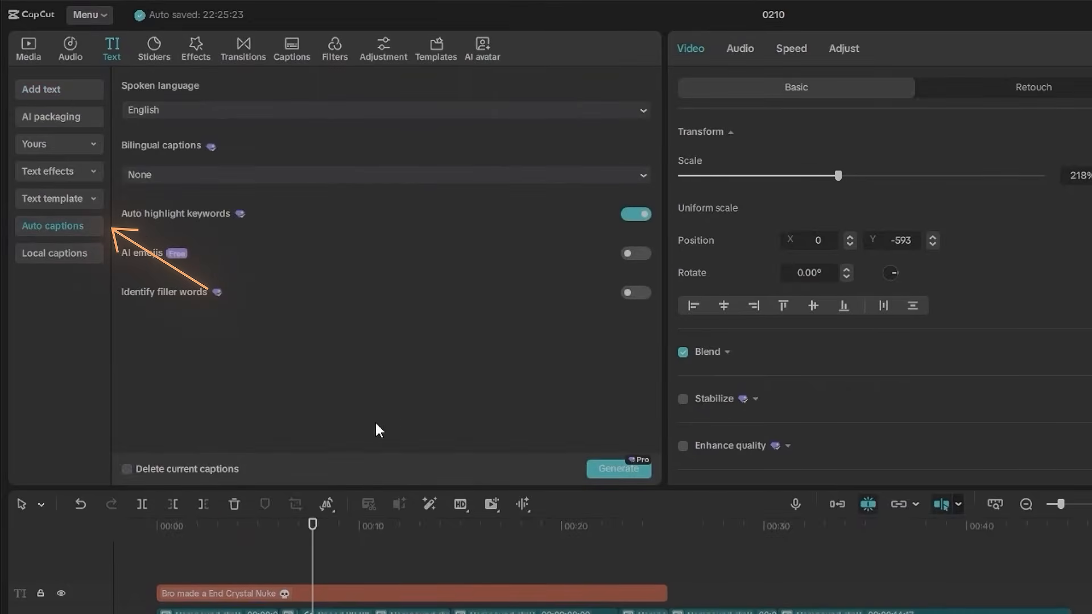
pyautogui.click(625, 469)
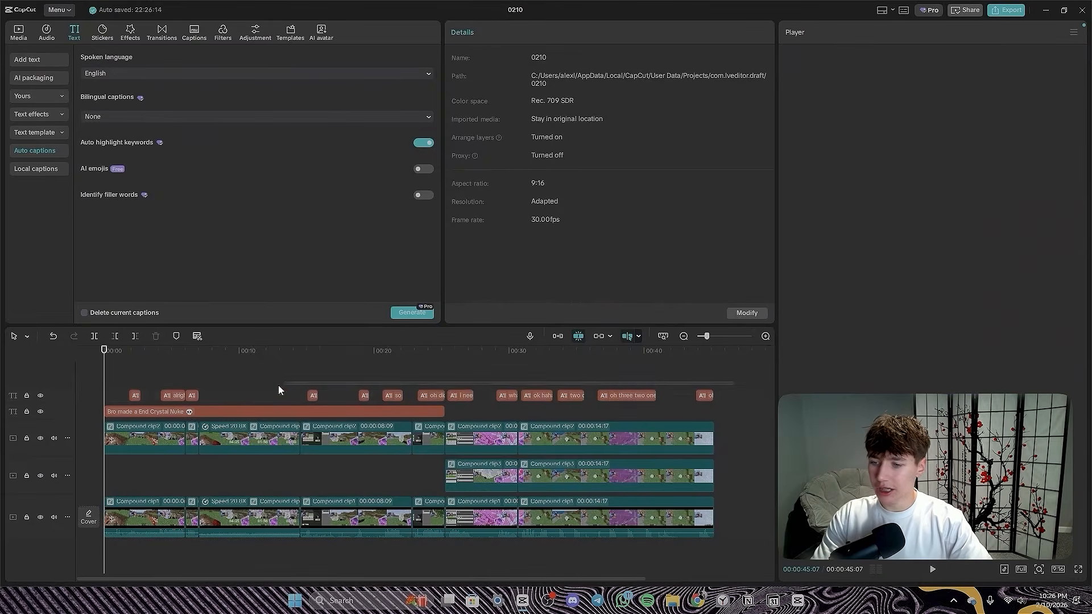
# - Select all generated captions and move them up into the upper half of the gameplay footage, below the title
pyautogui.moveTo(279, 390); pyautogui.dragTo(125, 392)
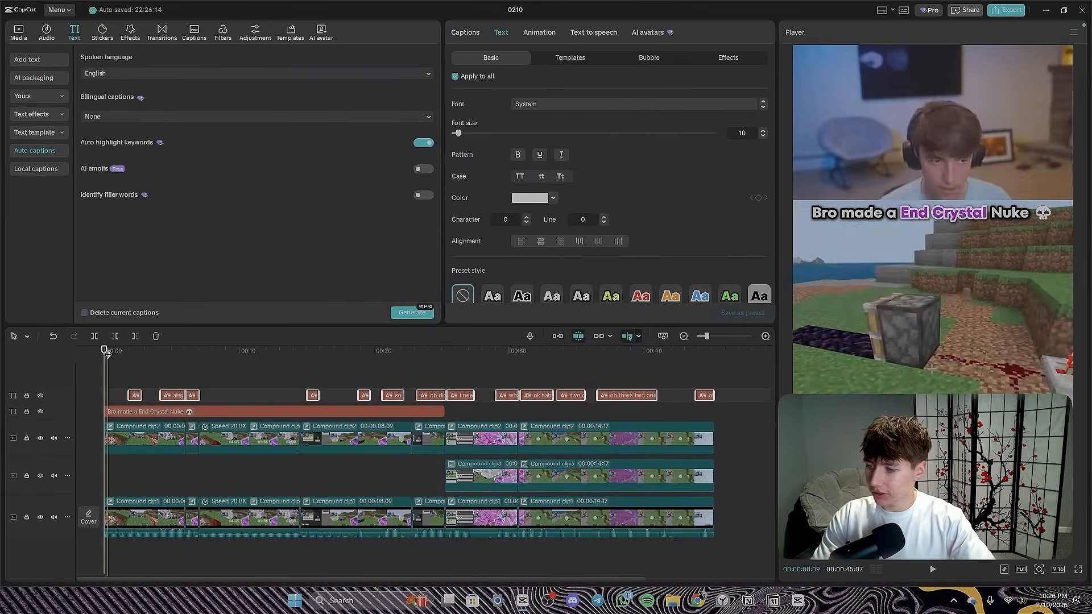
pyautogui.moveTo(106, 352); pyautogui.dragTo(129, 348)
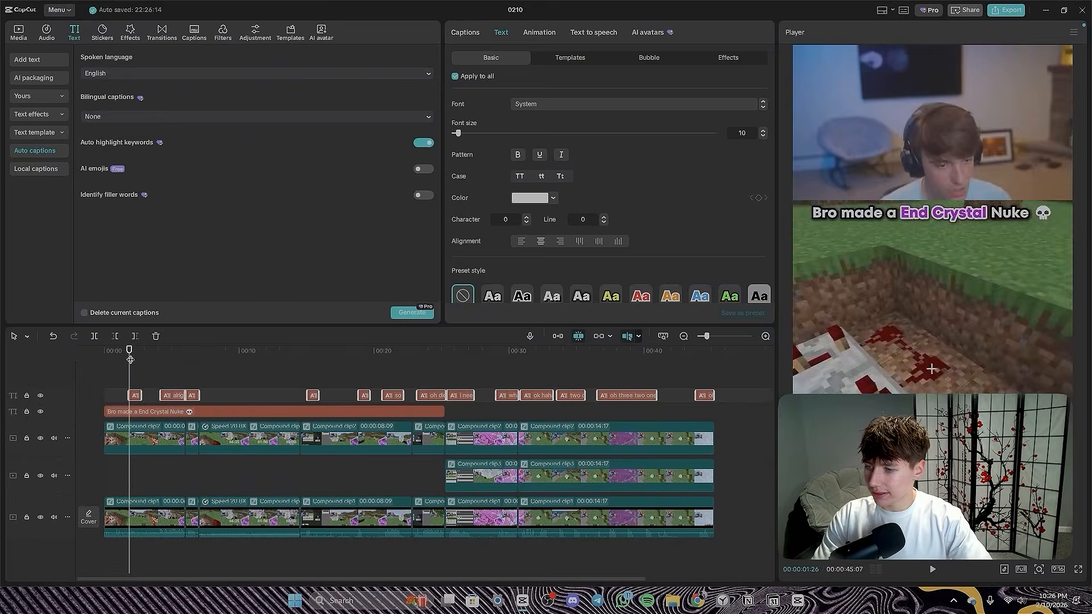
pyautogui.moveTo(130, 360); pyautogui.dragTo(134, 359)
pyautogui.moveTo(958, 476); pyautogui.dragTo(960, 292)
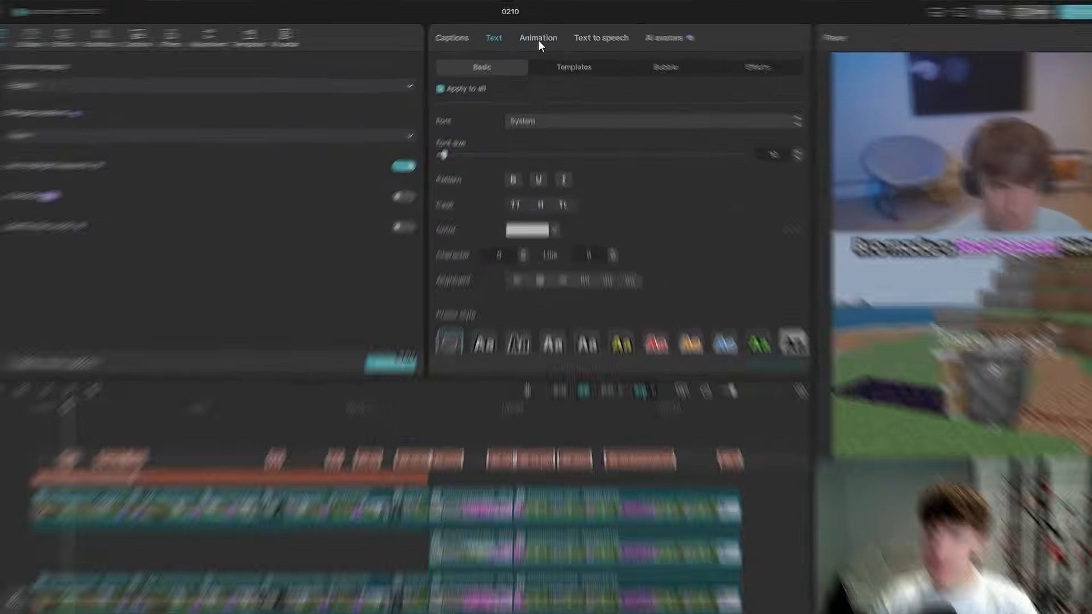
# - Apply the Color Bounce caption animation to all selected captions
pyautogui.click(539, 34)
pyautogui.click(739, 58)
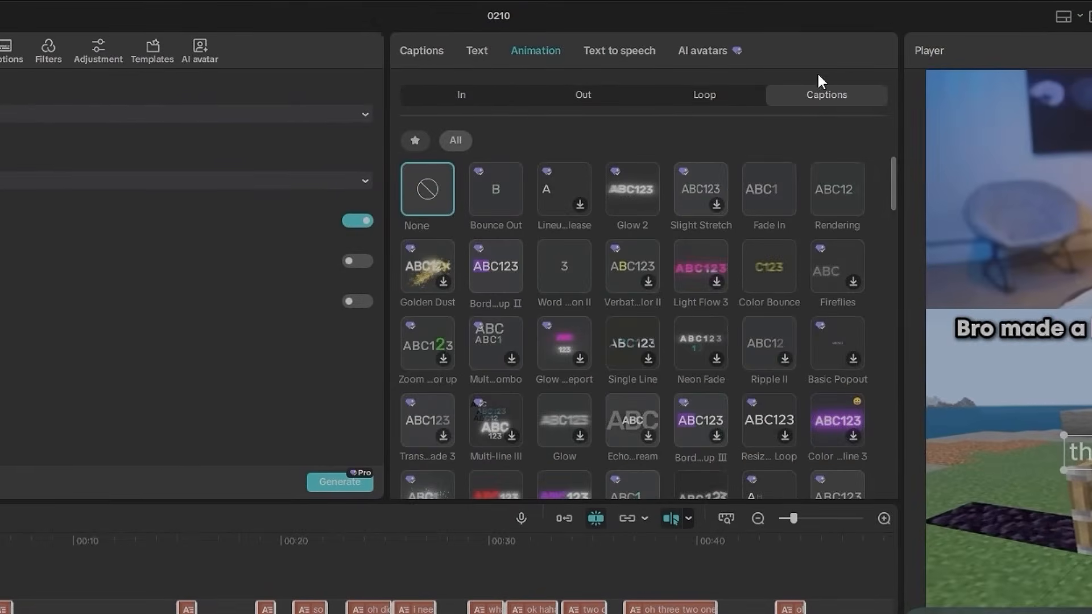
pyautogui.click(415, 139)
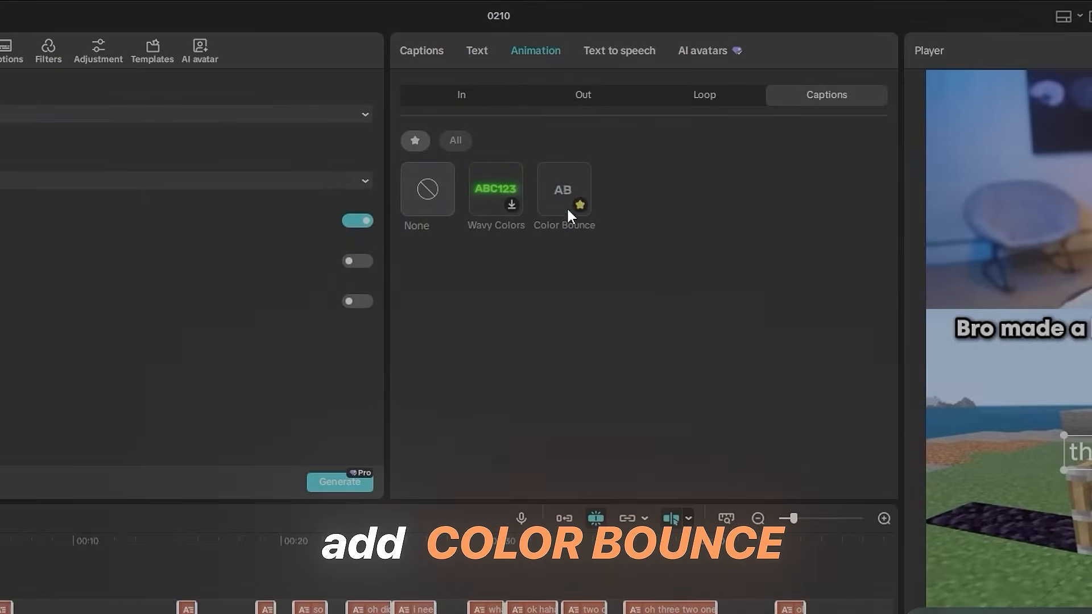
pyautogui.click(566, 174)
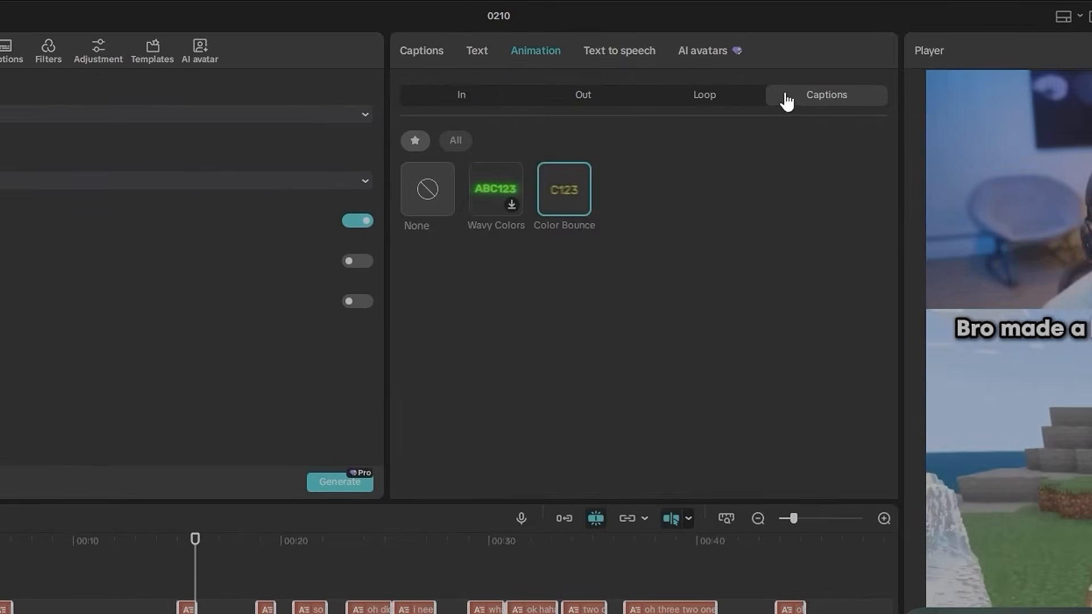
pyautogui.click(457, 143)
pyautogui.scroll(-5, 681, 254)
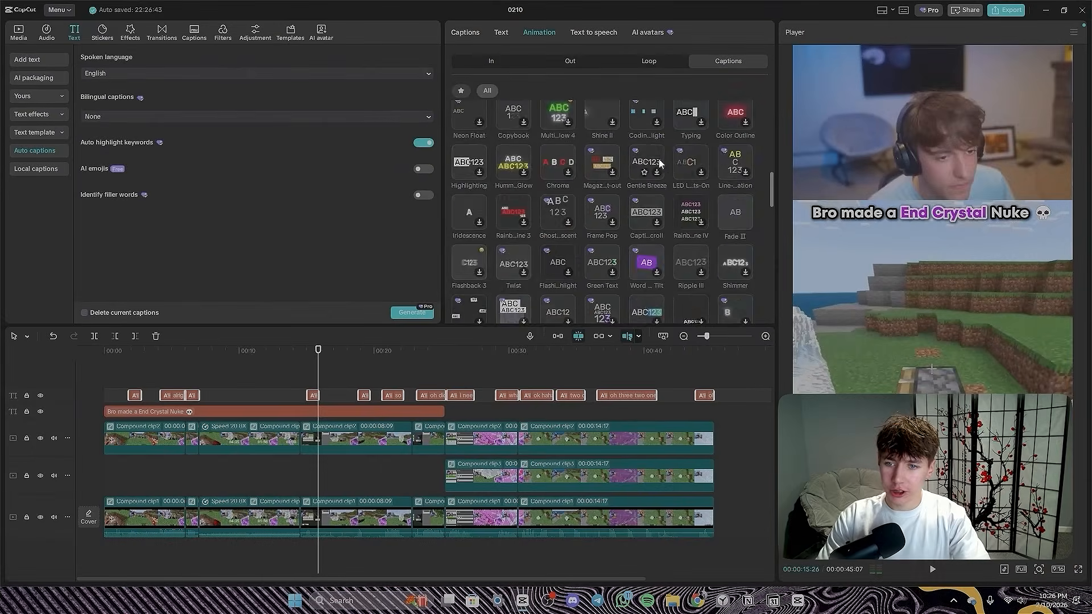
pyautogui.scroll(5, 659, 159)
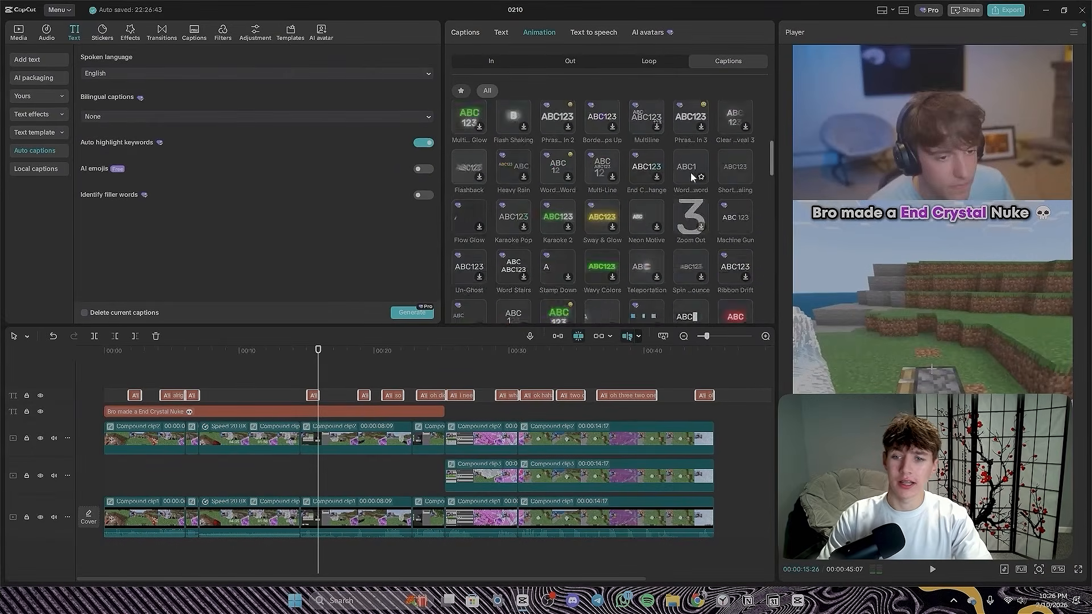
pyautogui.click(690, 173)
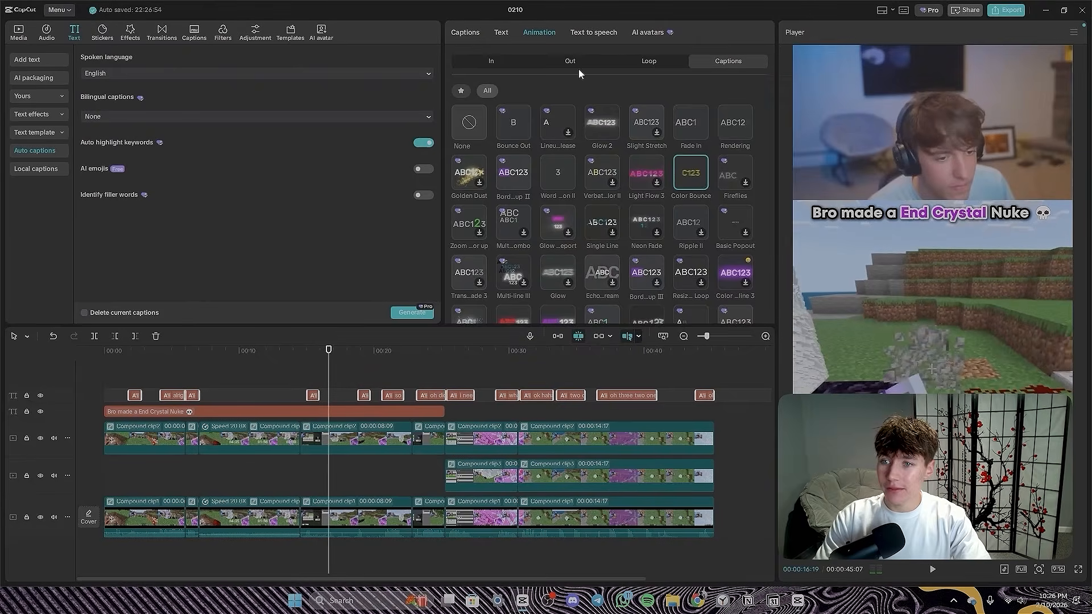
# - Set the font of all captions to TT Fors Trial Bold and give them a black stroke with thickness 50
pyautogui.click(501, 32)
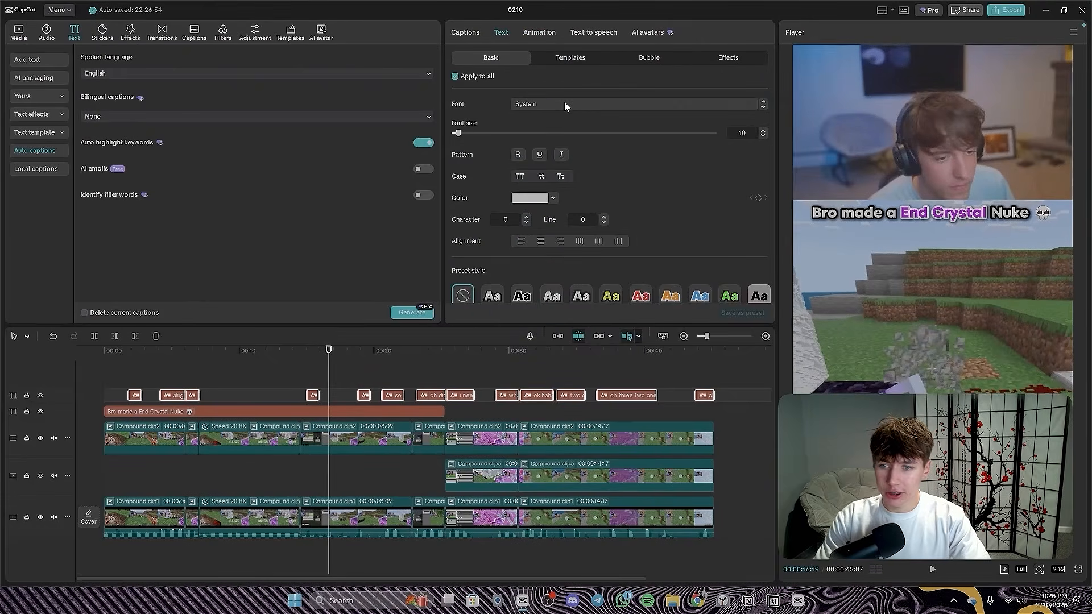
pyautogui.click(564, 105)
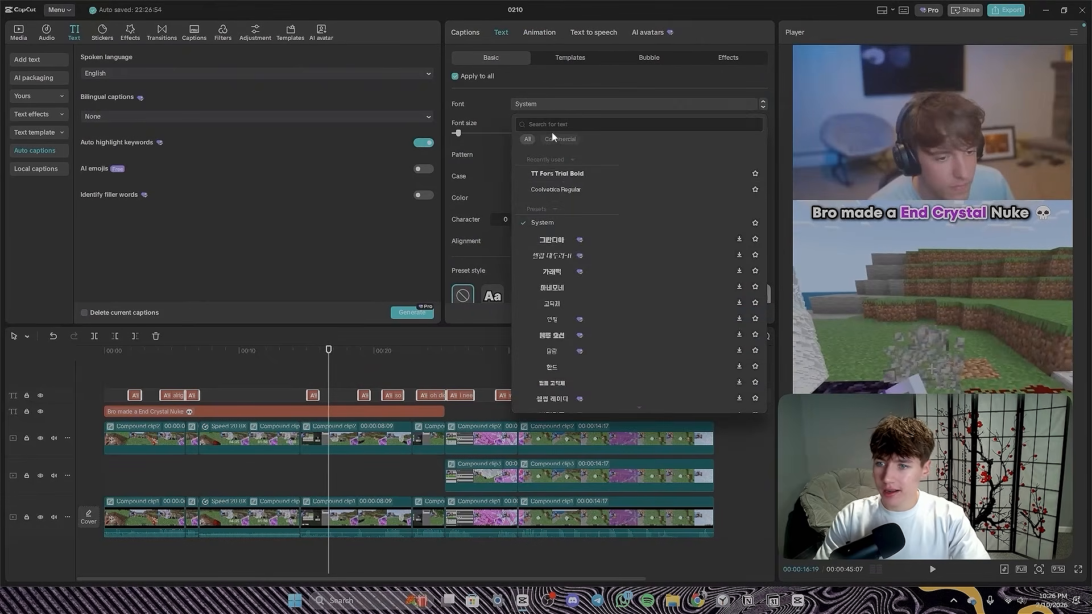
pyautogui.click(565, 173)
pyautogui.scroll(-2, 509, 227)
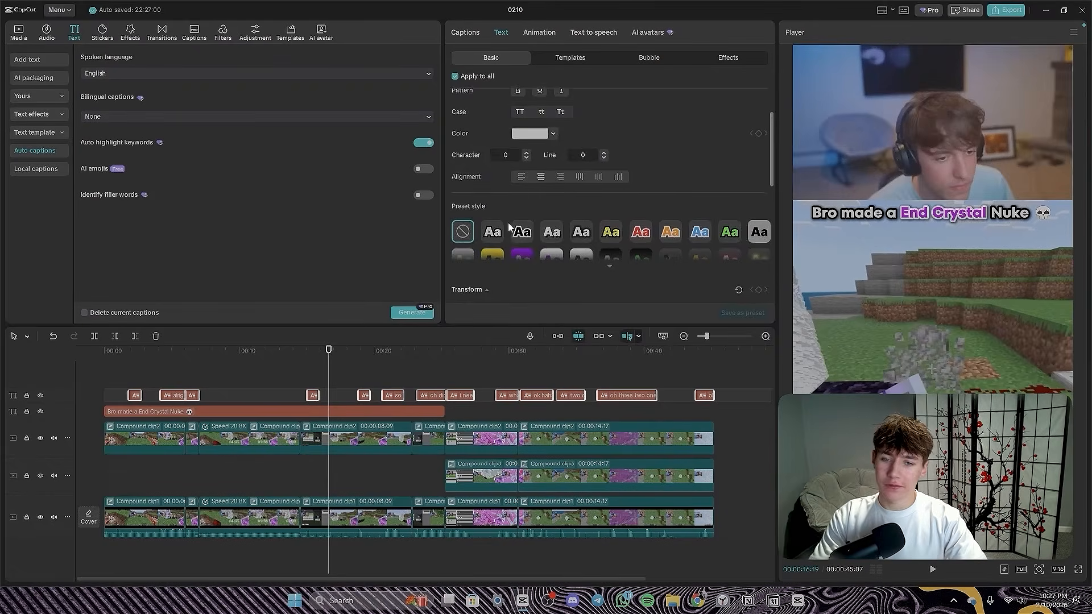
pyautogui.scroll(1, 509, 277)
pyautogui.scroll(-2, 497, 187)
pyautogui.scroll(-4, 537, 199)
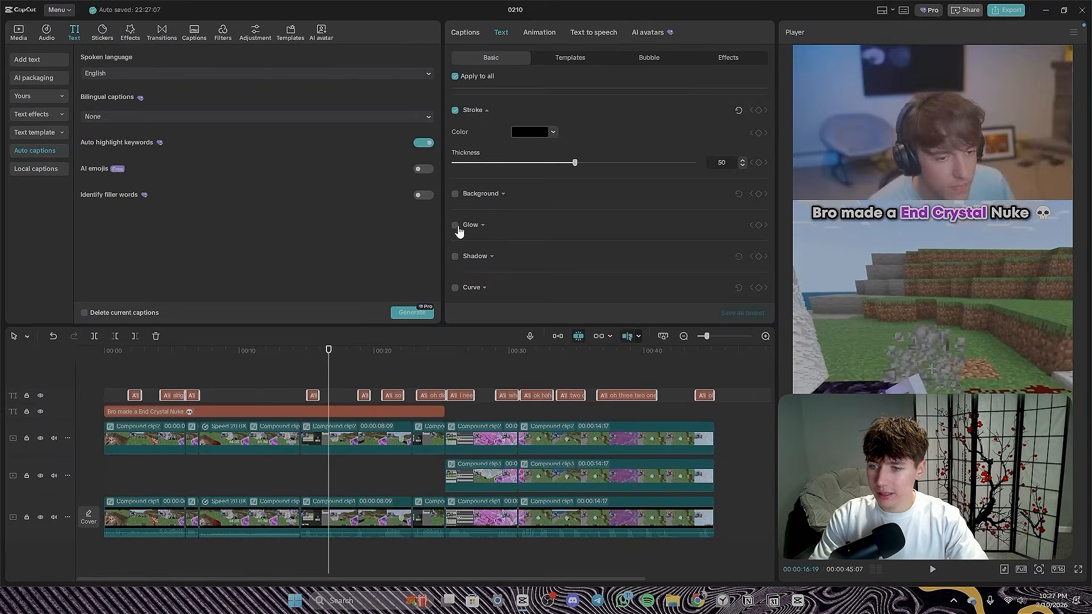
# - Add a black shadow with 70% opacity and 26% blurriness to all captions and play back the opening
pyautogui.click(454, 257)
pyautogui.scroll(-2, 503, 223)
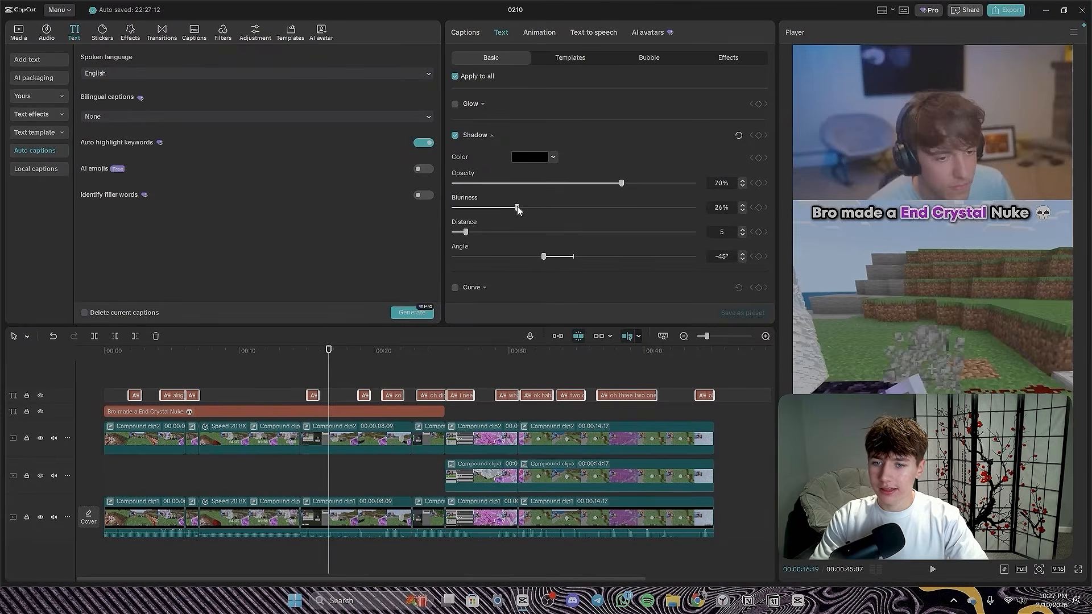
pyautogui.click(106, 369)
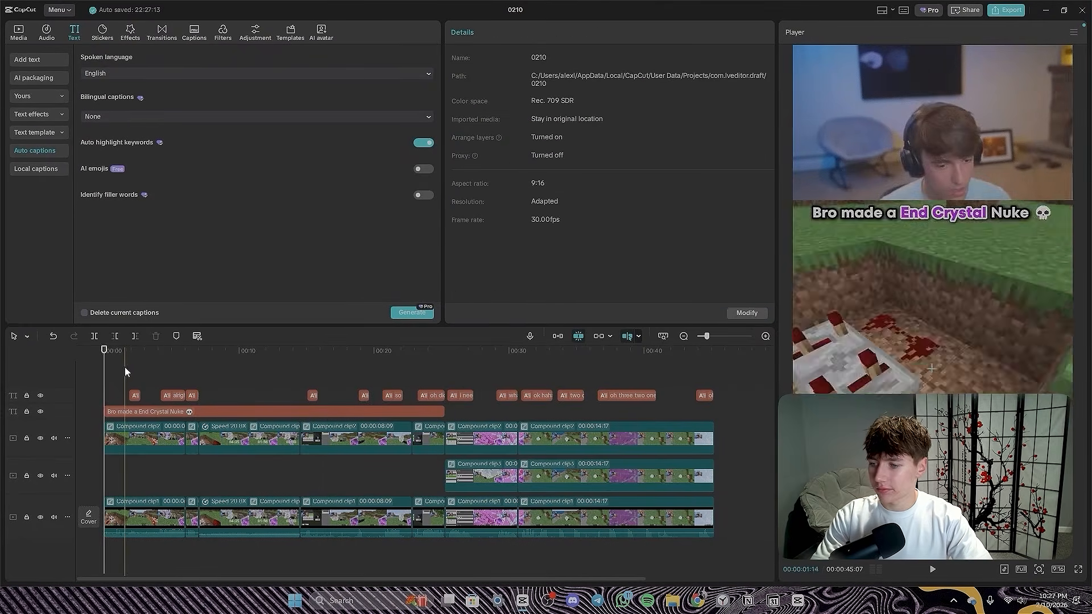
pyautogui.click(128, 368)
pyautogui.press('space')
pyautogui.click(161, 362)
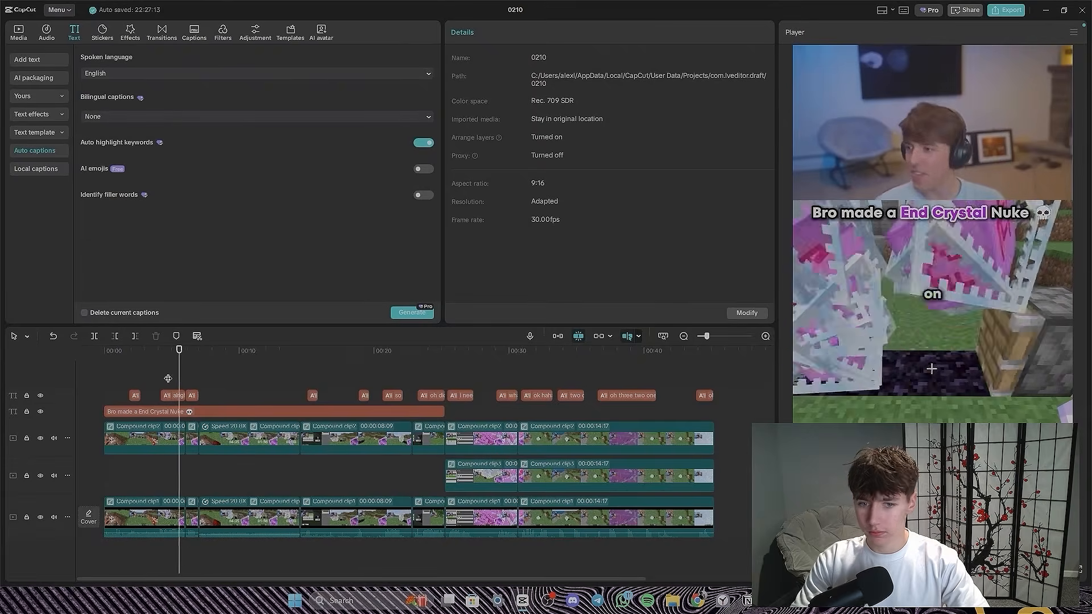
# - Turn off automatic keyword highlighting and remove the highlights from the caption words "bedrock", "three", "two" and "one"
pyautogui.click(705, 395)
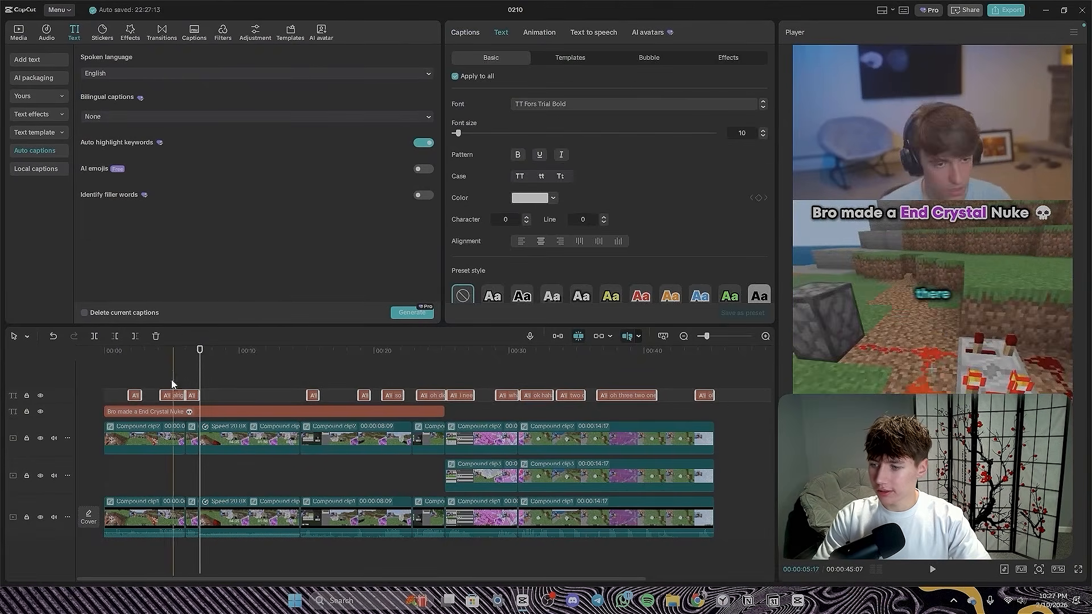
pyautogui.click(421, 145)
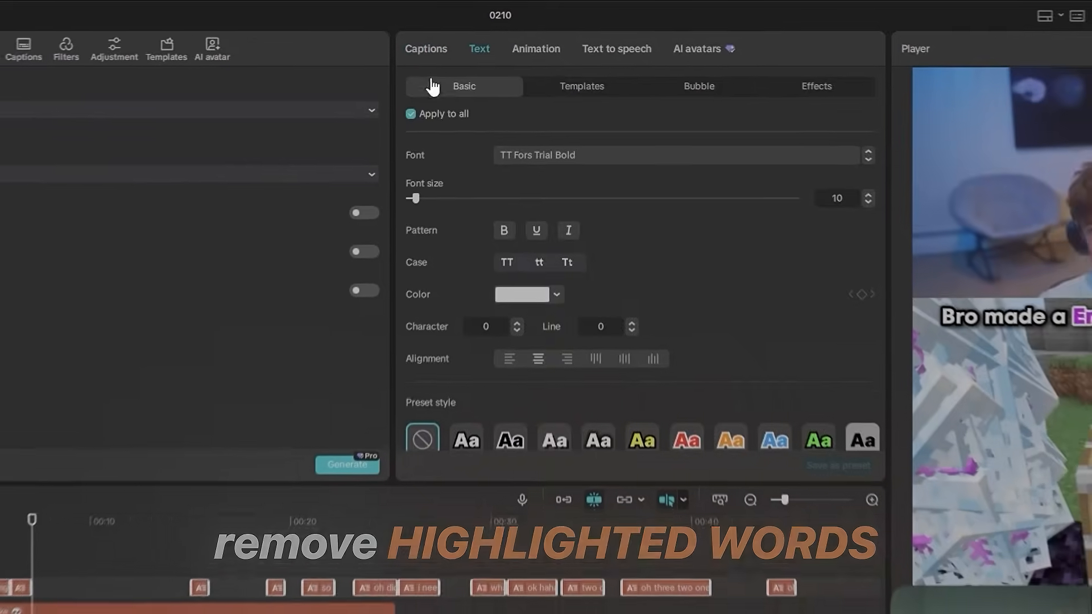
pyautogui.click(473, 32)
pyautogui.scroll(-3, 573, 197)
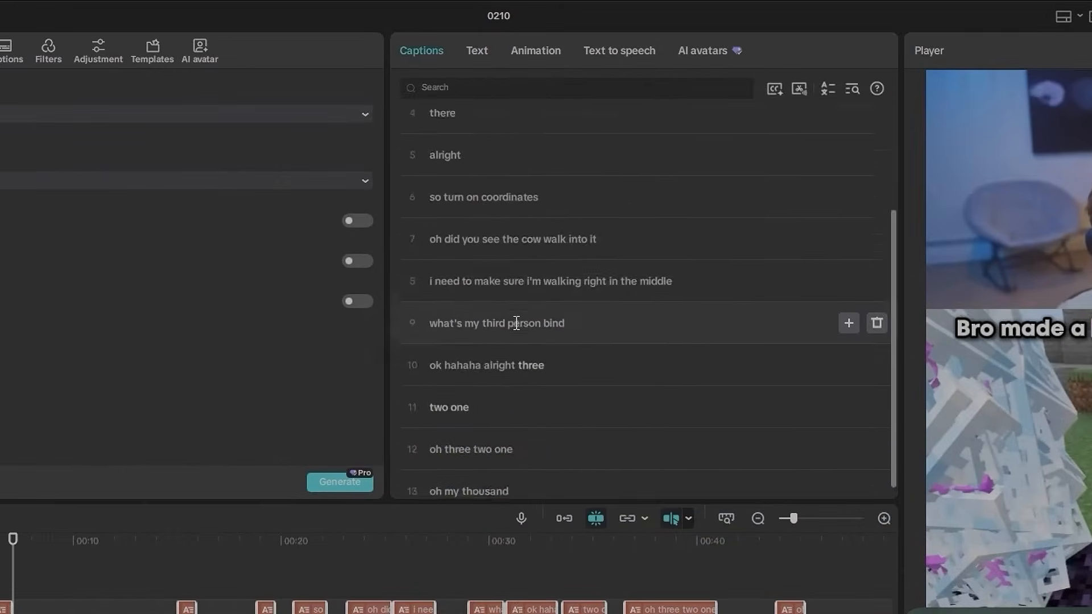
pyautogui.scroll(3, 682, 199)
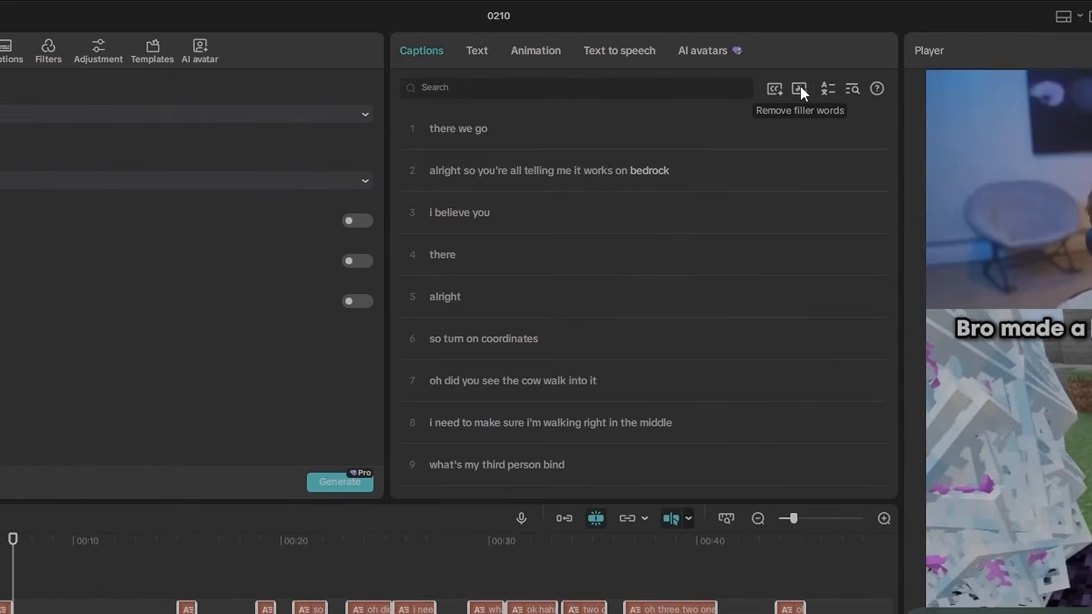
pyautogui.click(773, 88)
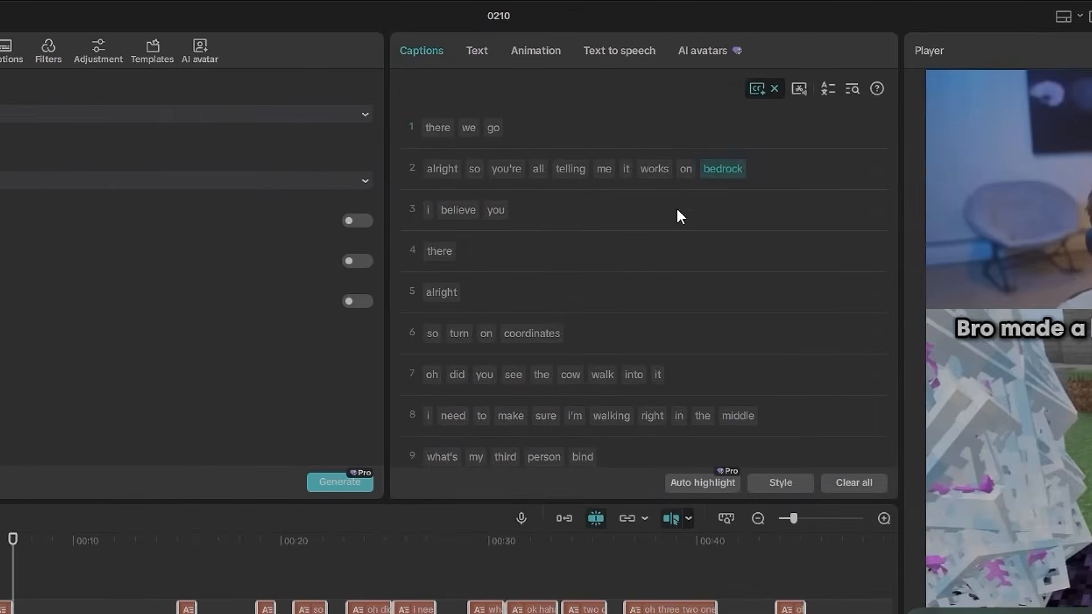
pyautogui.scroll(-4, 472, 256)
pyautogui.click(438, 357)
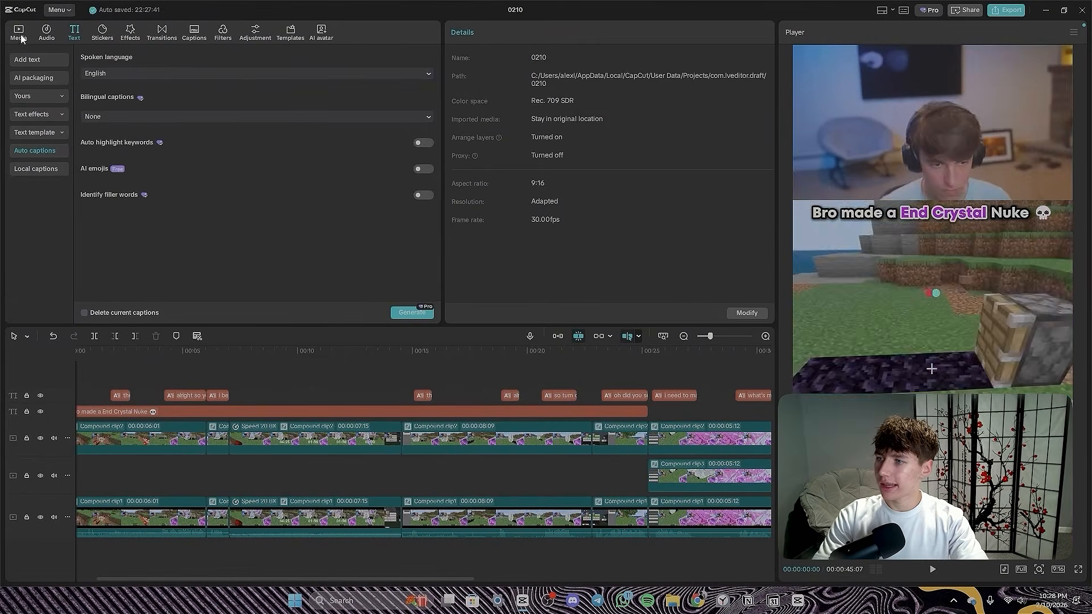
# - Find the Awkward Moment Anime sound effect in Downloads and import it into the project media
pyautogui.click(21, 37)
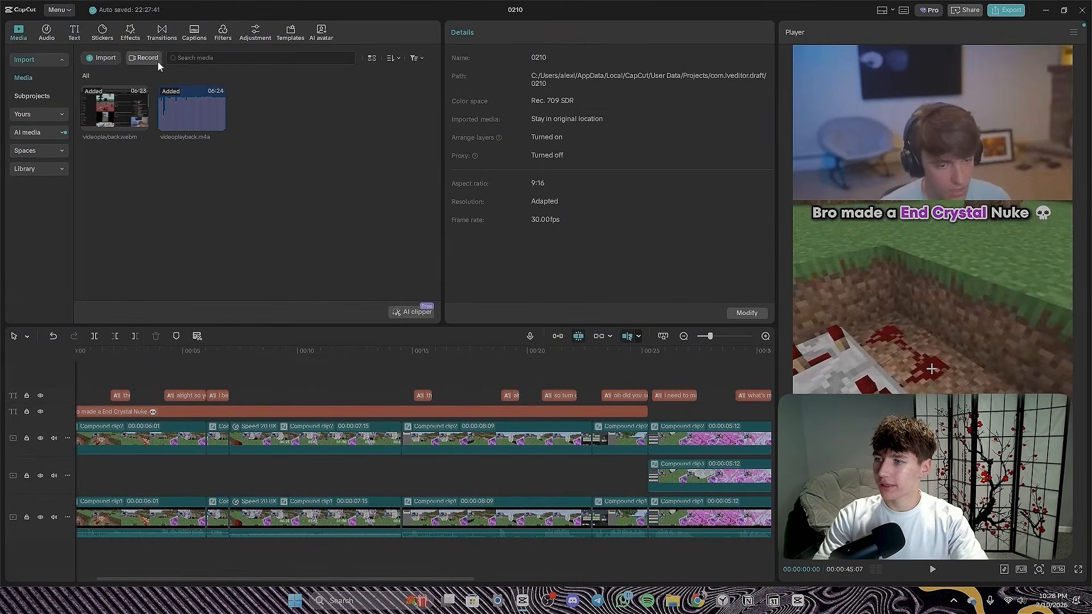
pyautogui.click(209, 67)
pyautogui.click(757, 34)
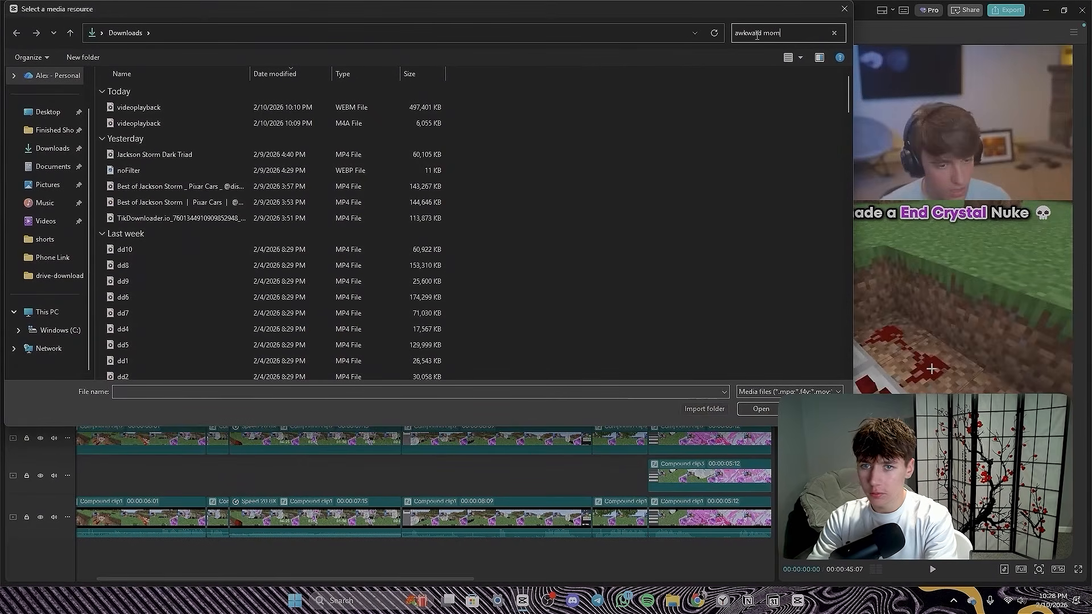
pyautogui.write('awkward moment')
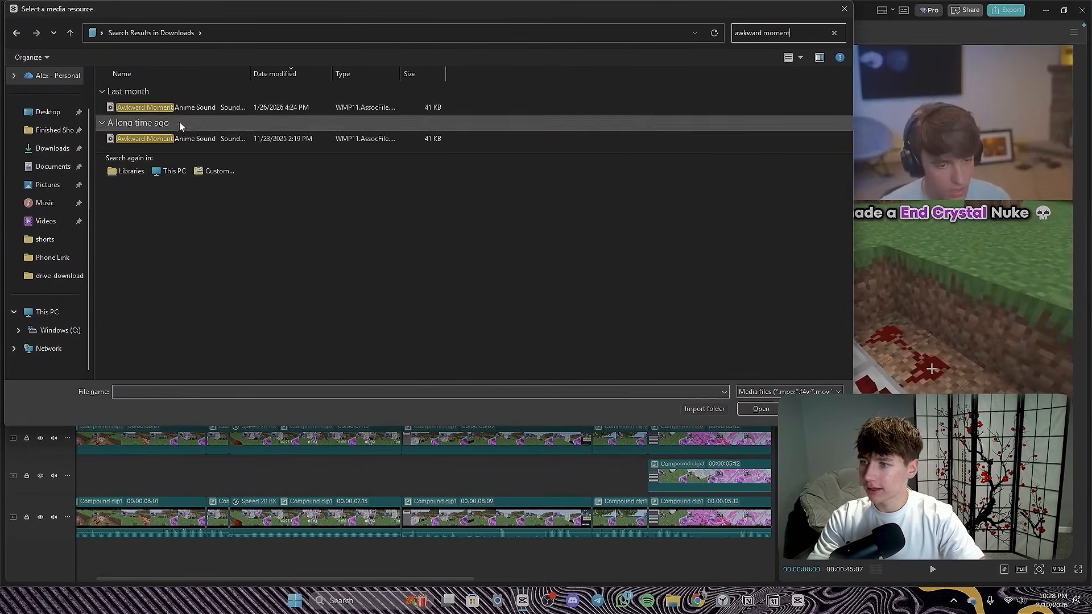
pyautogui.click(170, 107)
pyautogui.click(769, 410)
# - Place the Awkward Moment sound effect below the gameplay track at the start of the timeline and play the opening
pyautogui.moveTo(267, 114); pyautogui.dragTo(109, 552)
pyautogui.keyDown('ctrl'); pyautogui.scroll(3, 105, 547); pyautogui.keyUp('ctrl')
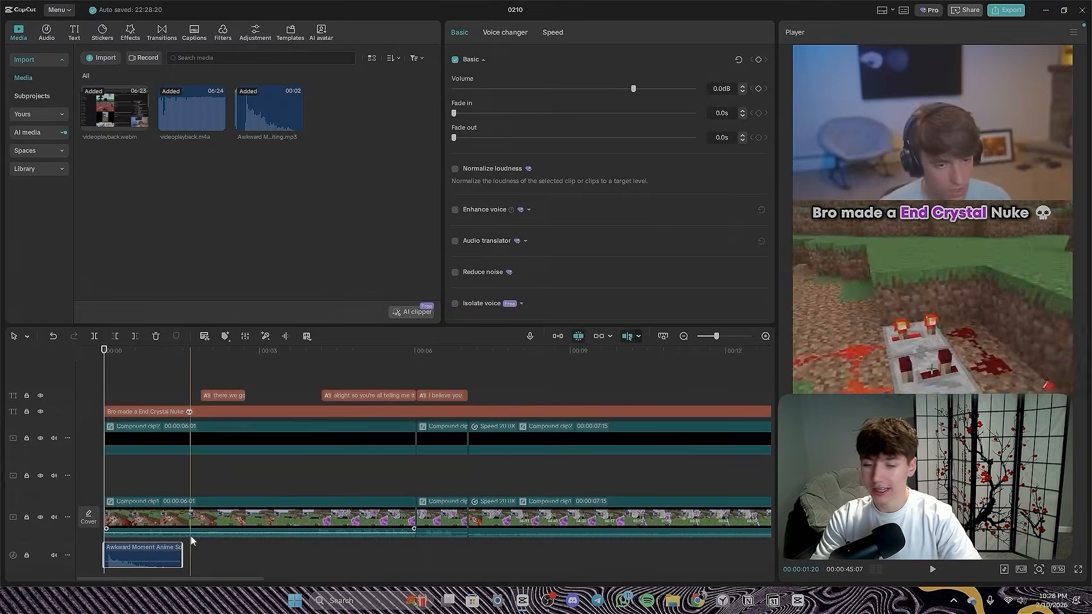
pyautogui.click(106, 399)
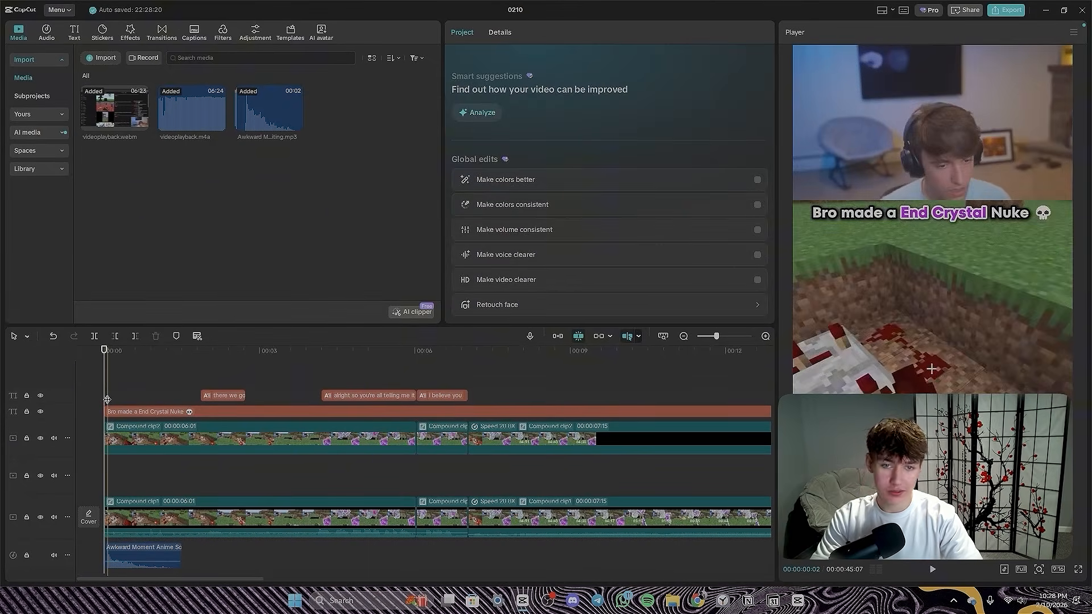
pyautogui.press('space')
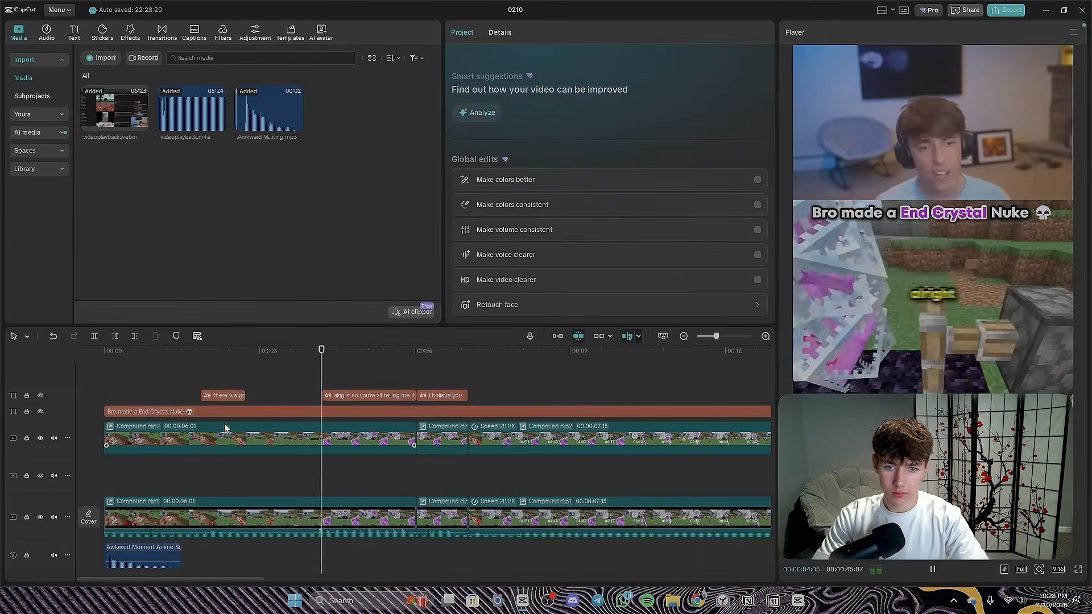
pyautogui.keyDown('ctrl'); pyautogui.scroll(-1, 223, 410); pyautogui.keyUp('ctrl')
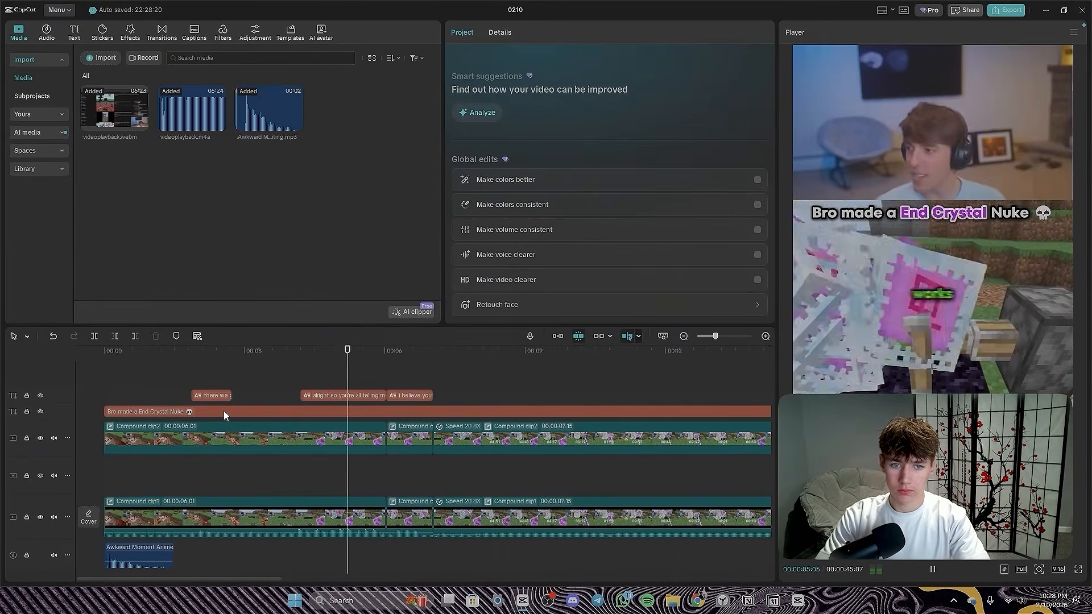
pyautogui.press('space')
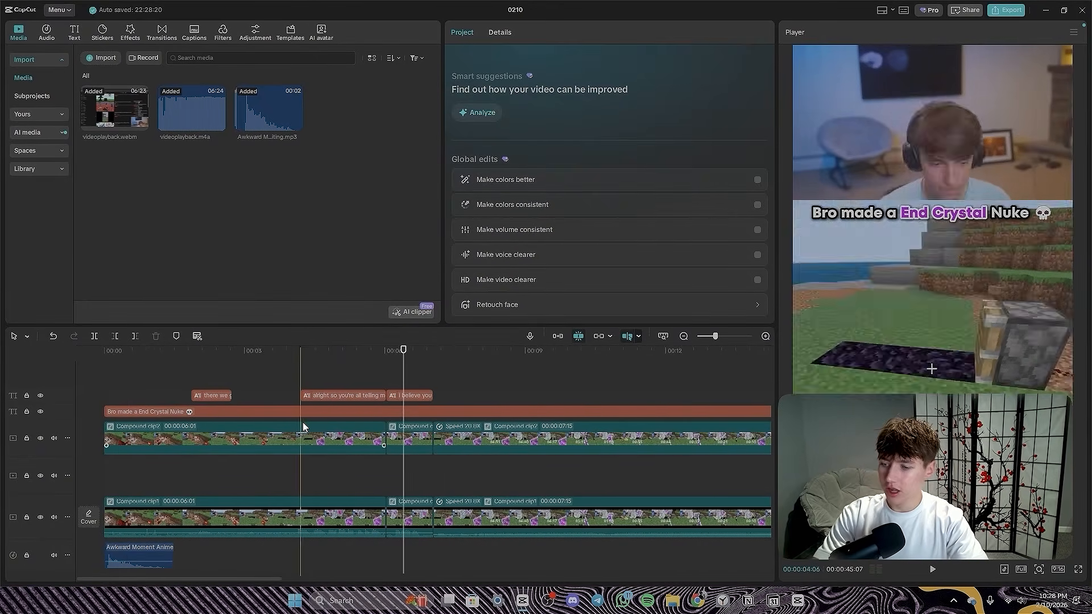
# - Try to combine the first clips of the upper and lower video tracks into one compound clip
pyautogui.keyDown('ctrl'); pyautogui.scroll(-1, 301, 422); pyautogui.keyUp('ctrl')
pyautogui.keyDown('ctrl'); pyautogui.scroll(-1, 167, 443); pyautogui.keyUp('ctrl')
pyautogui.click(173, 442)
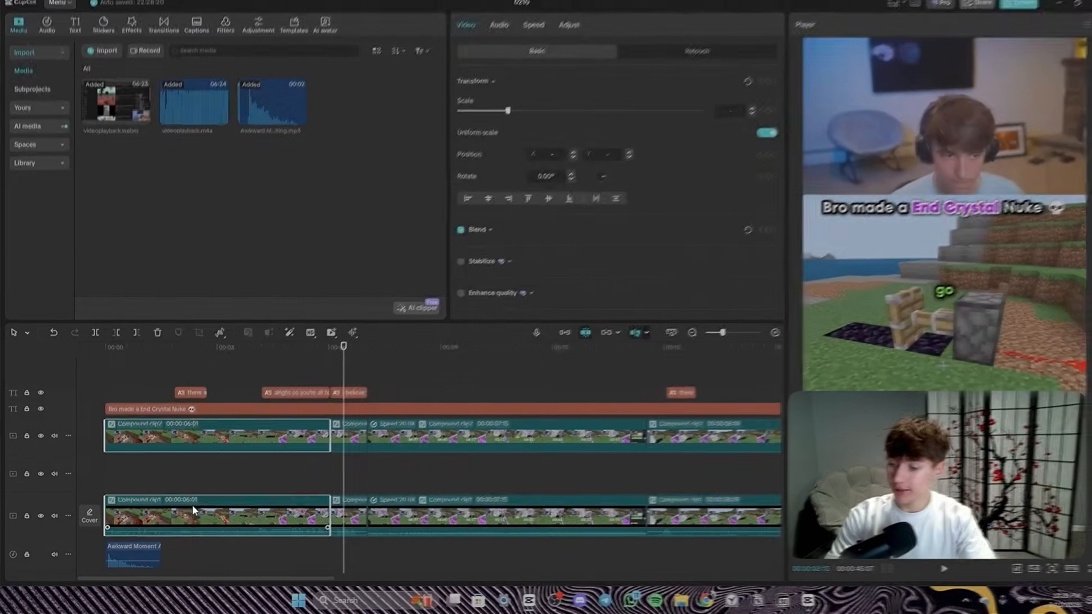
pyautogui.rightClick(192, 505)
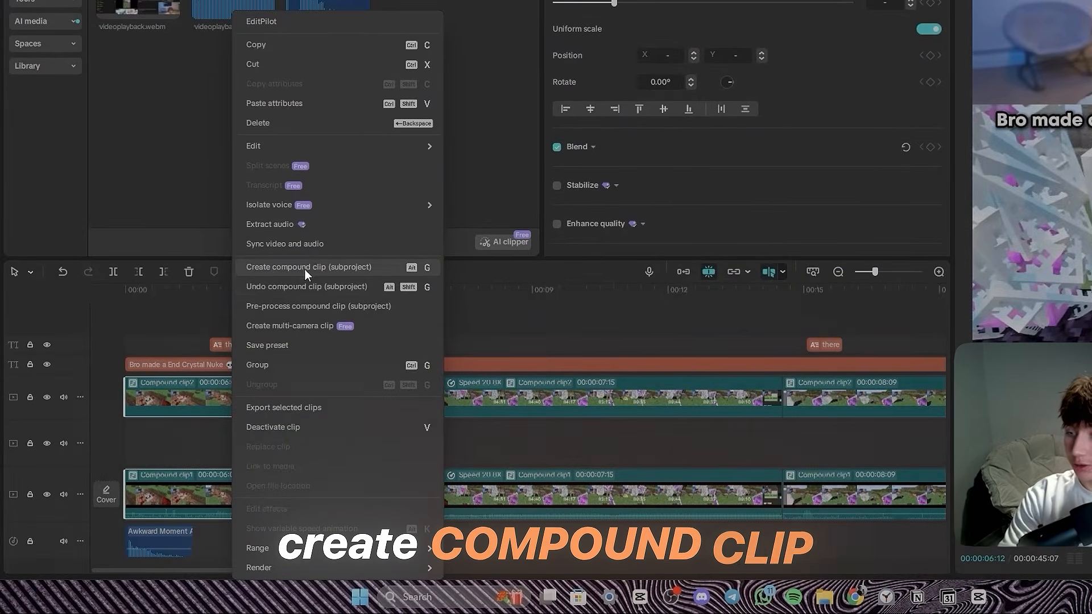
pyautogui.click(306, 267)
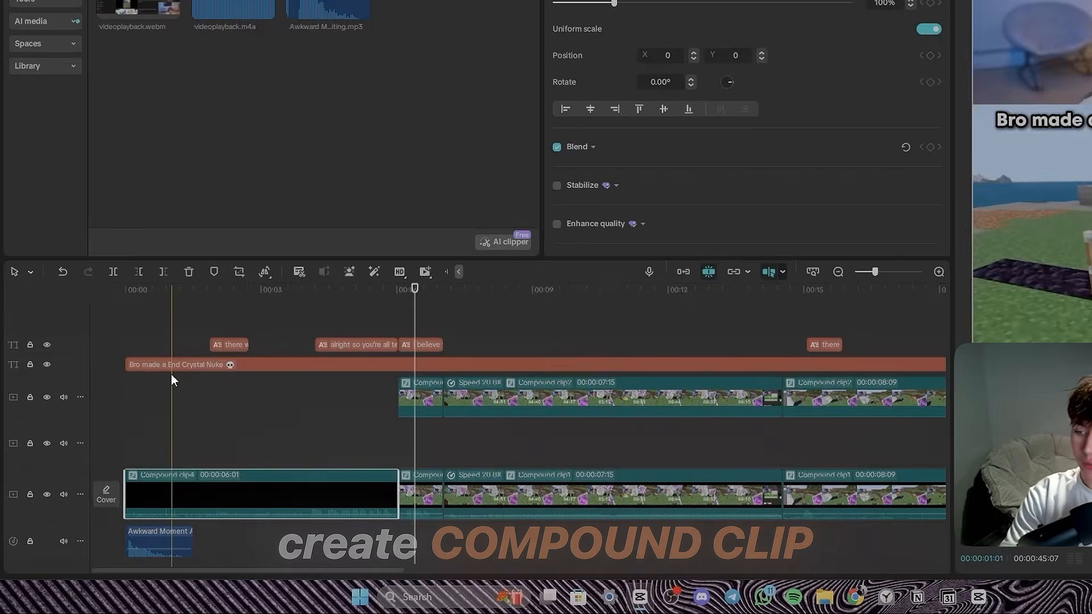
pyautogui.click(160, 326)
pyautogui.moveTo(160, 326); pyautogui.dragTo(172, 528)
pyautogui.hotkey('ctrl', 'z')
# - Split the title at the first clip's end and combine its opening part with both first video clips into a compound clip
pyautogui.click(327, 412)
pyautogui.hotkey('ctrl', 'b')
pyautogui.rightClick(140, 433)
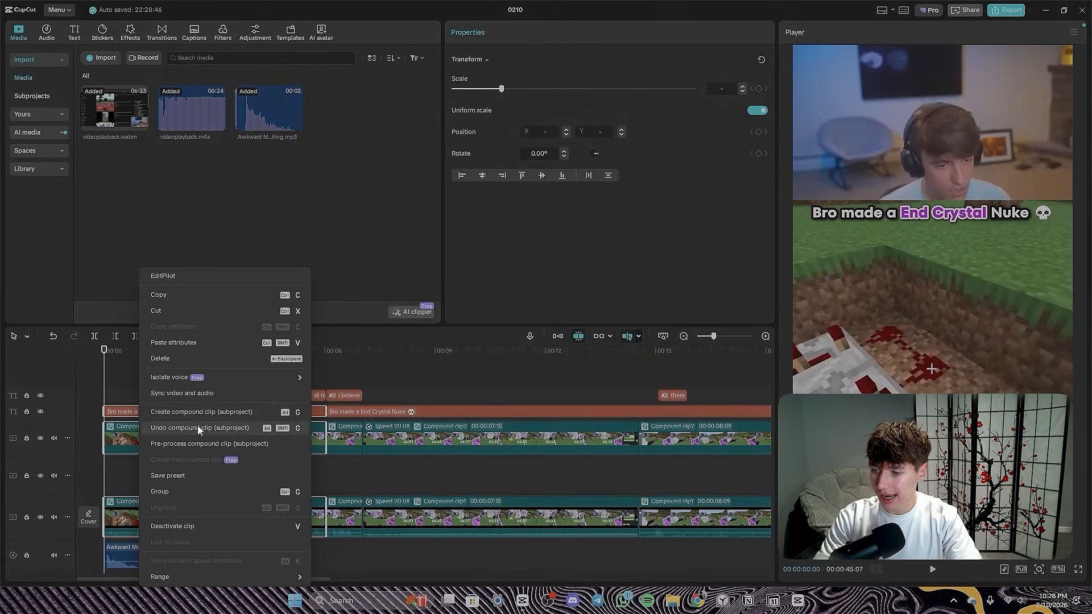
pyautogui.click(193, 412)
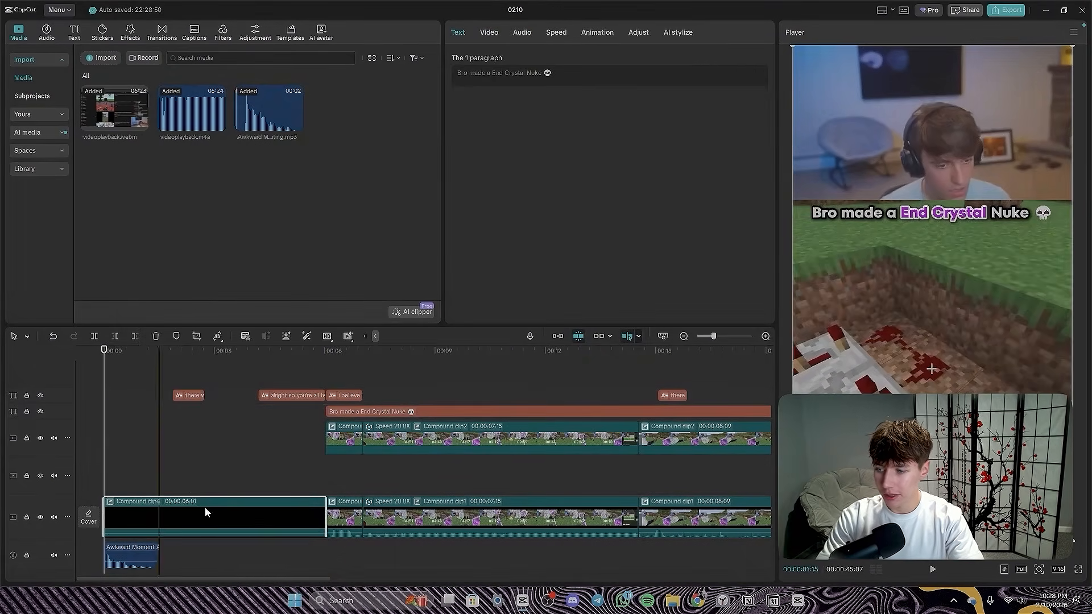
# - Apply the Zoom 1 entrance animation with a 0.3 s duration to the opening compound clip and play it back
pyautogui.click(596, 32)
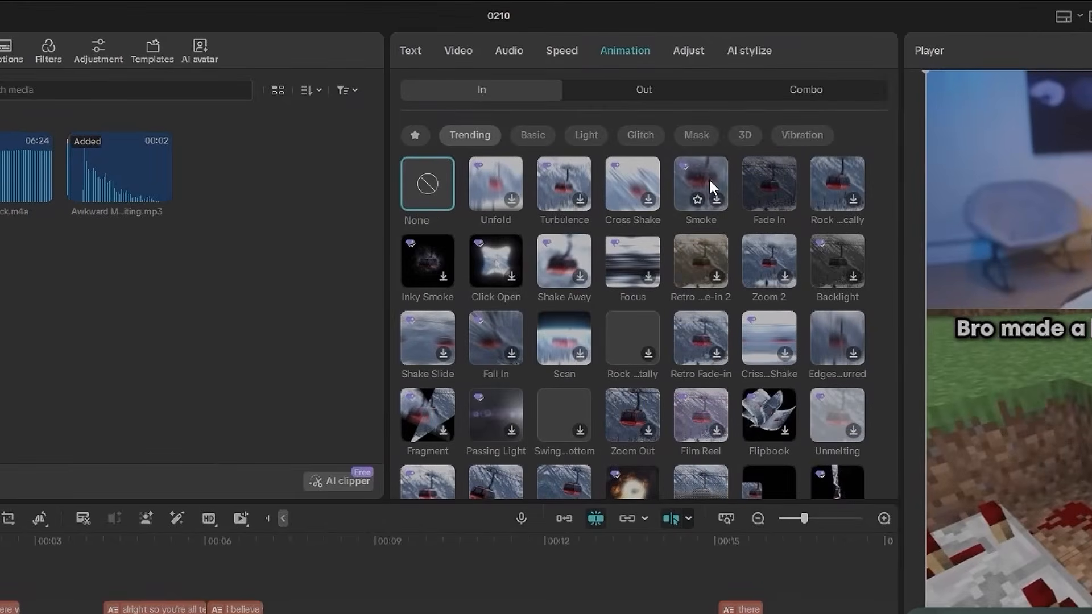
pyautogui.click(770, 262)
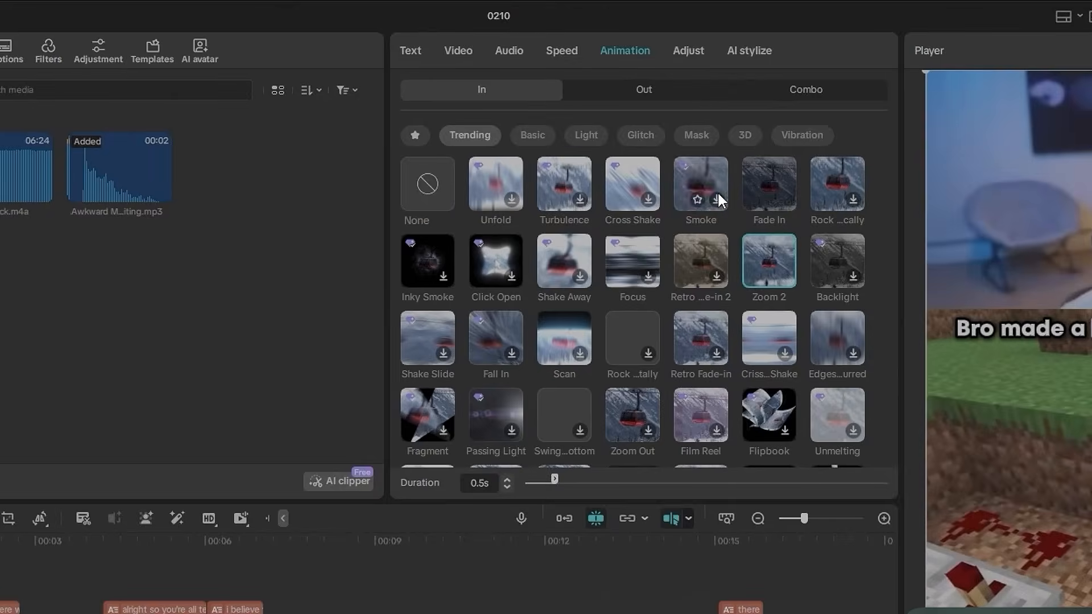
pyautogui.scroll(-3, 564, 250)
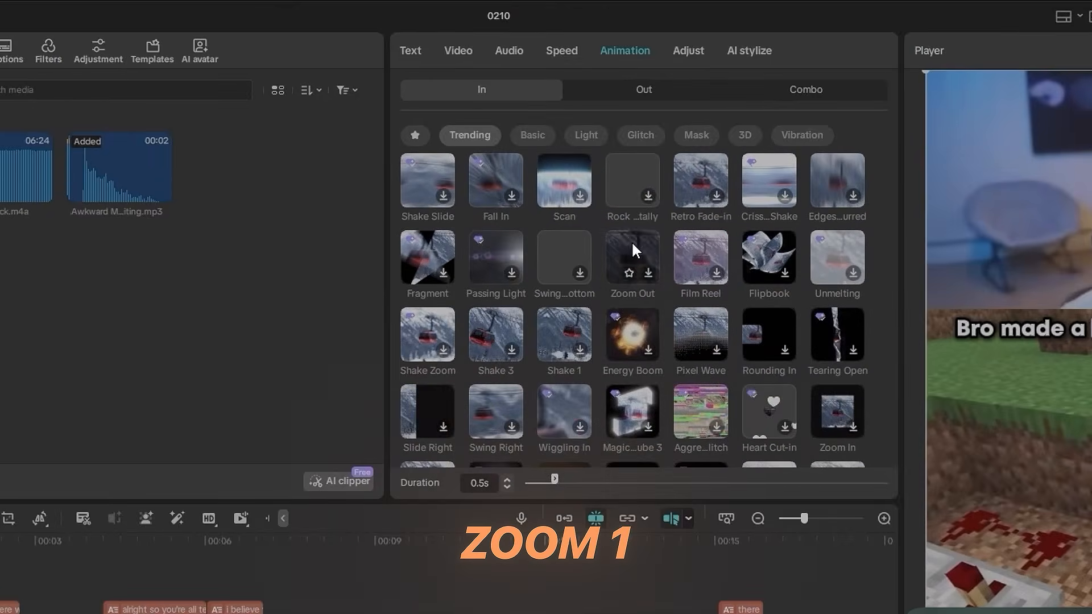
pyautogui.scroll(3, 659, 299)
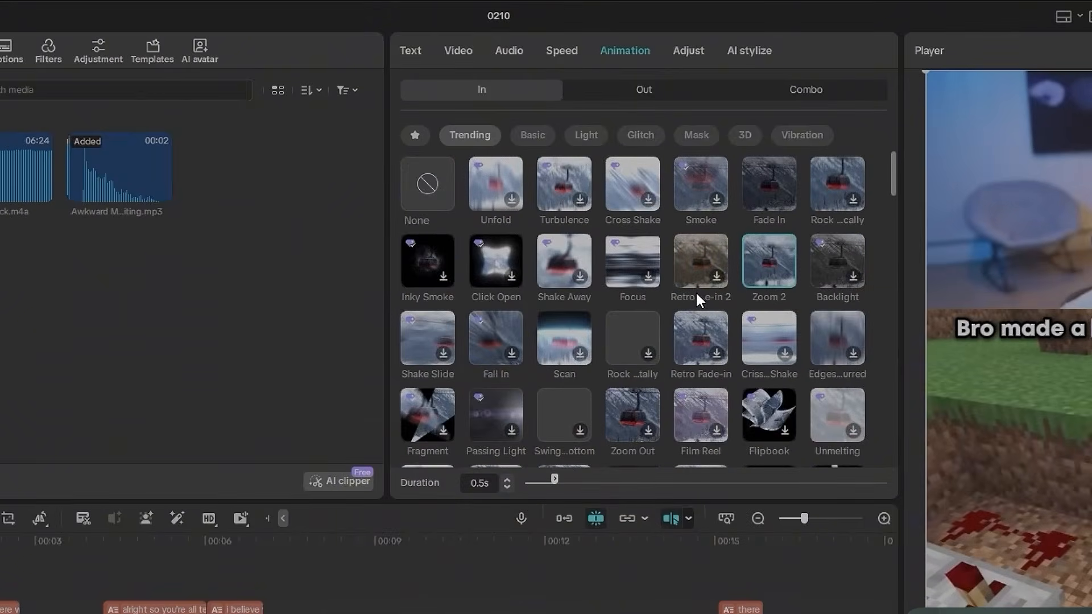
pyautogui.scroll(-5, 695, 291)
pyautogui.click(842, 185)
pyautogui.moveTo(549, 478); pyautogui.dragTo(543, 479)
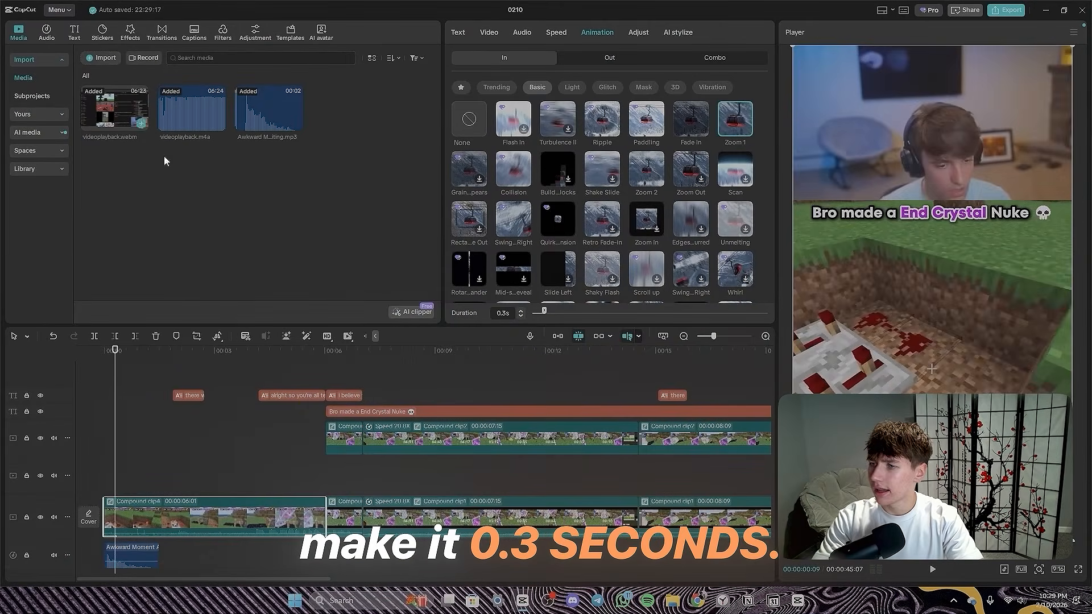
pyautogui.click(85, 384)
pyautogui.press('space')
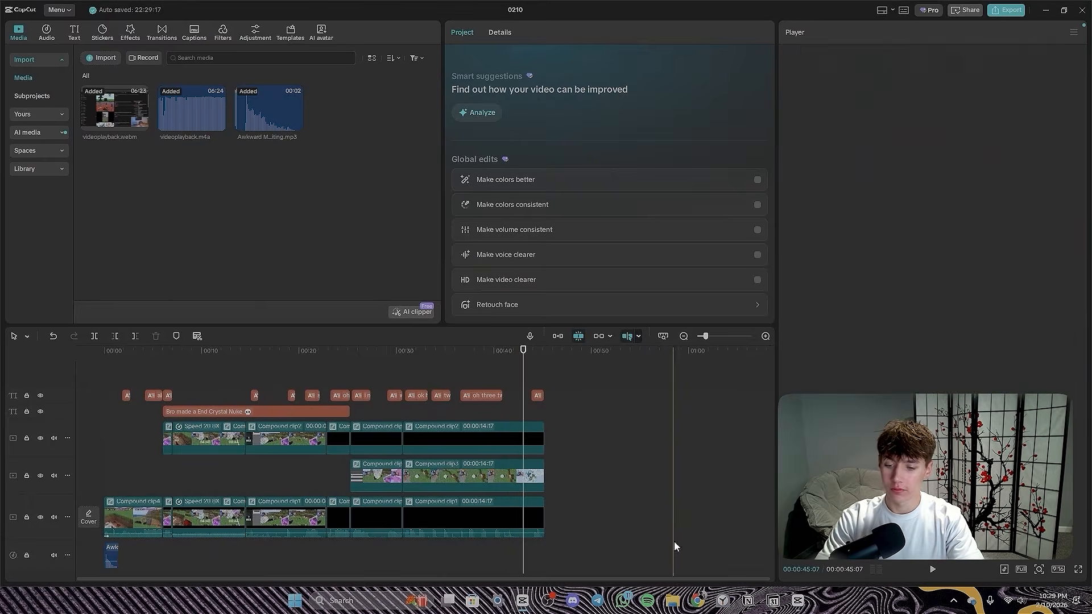
# - Switch to Chrome, open ElevenLabs Text to Speech in a new tab and clear the existing script text
pyautogui.moveTo(697, 600)
pyautogui.click(687, 537)
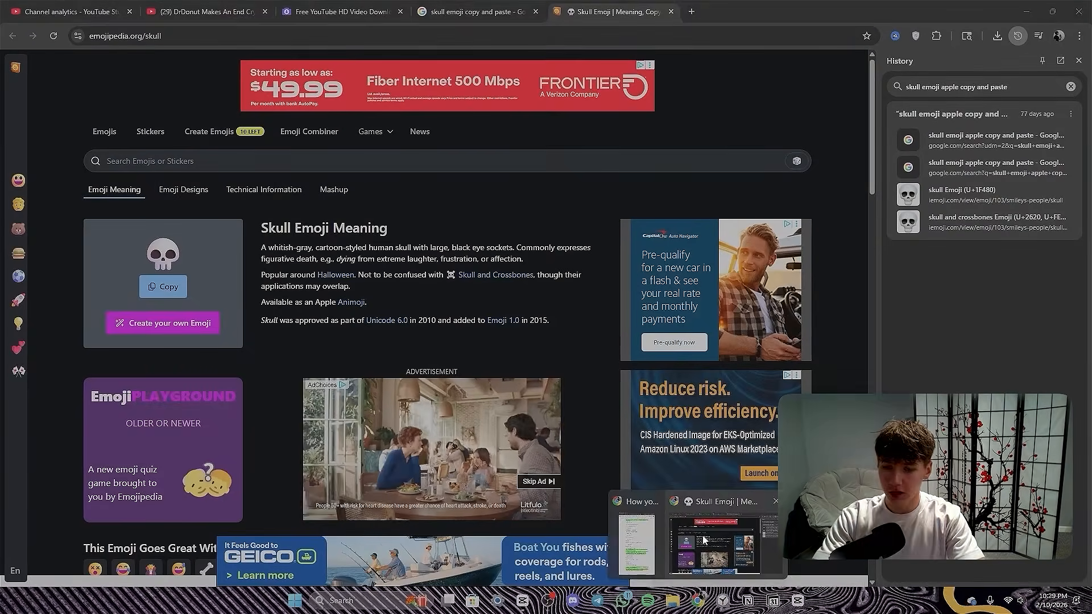
pyautogui.hotkey('ctrl', 't')
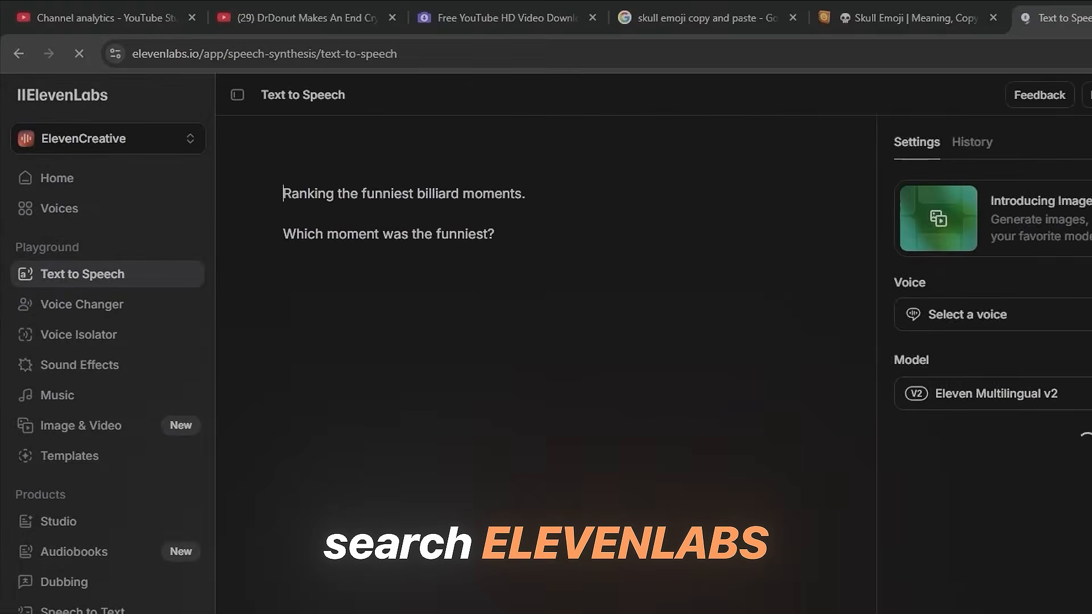
pyautogui.click(529, 397)
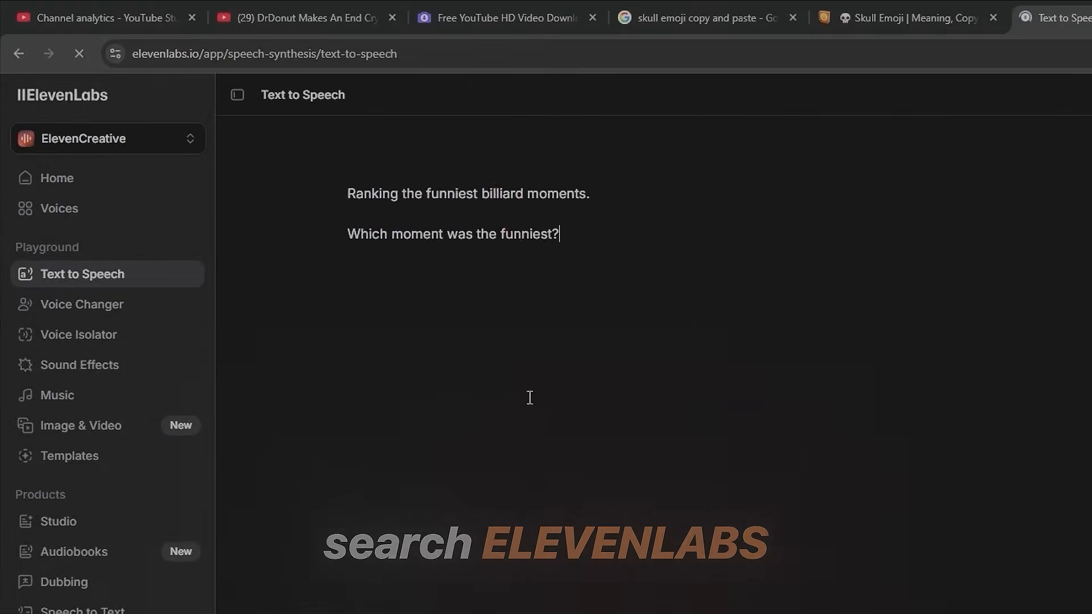
pyautogui.hotkey('ctrl', 'a')
pyautogui.press('BackSpace')
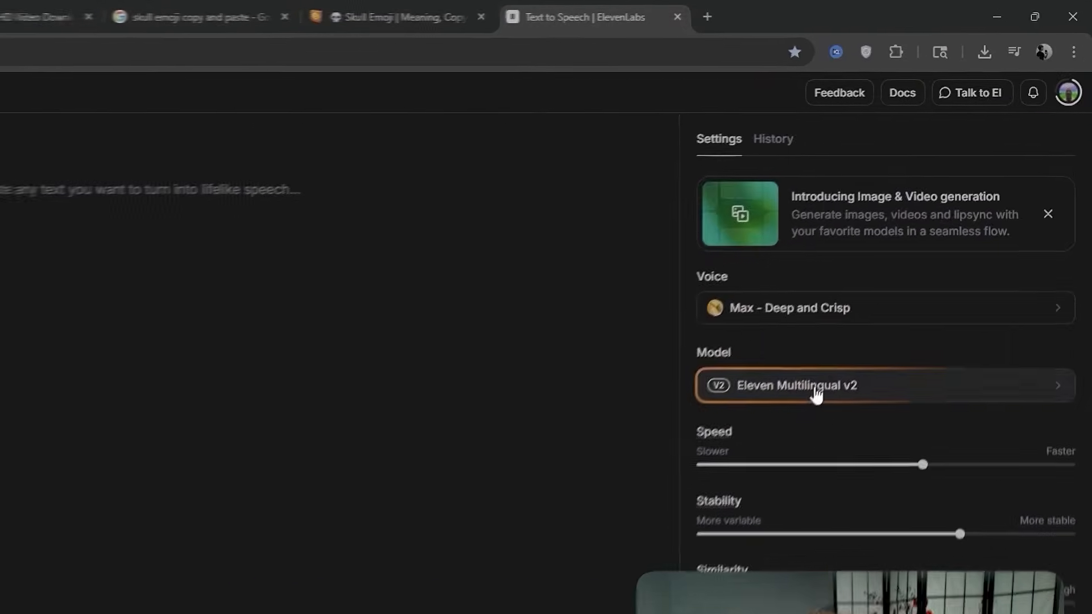
# - Set the speech model to Eleven v3 and dismiss its introduction dialog
pyautogui.click(900, 267)
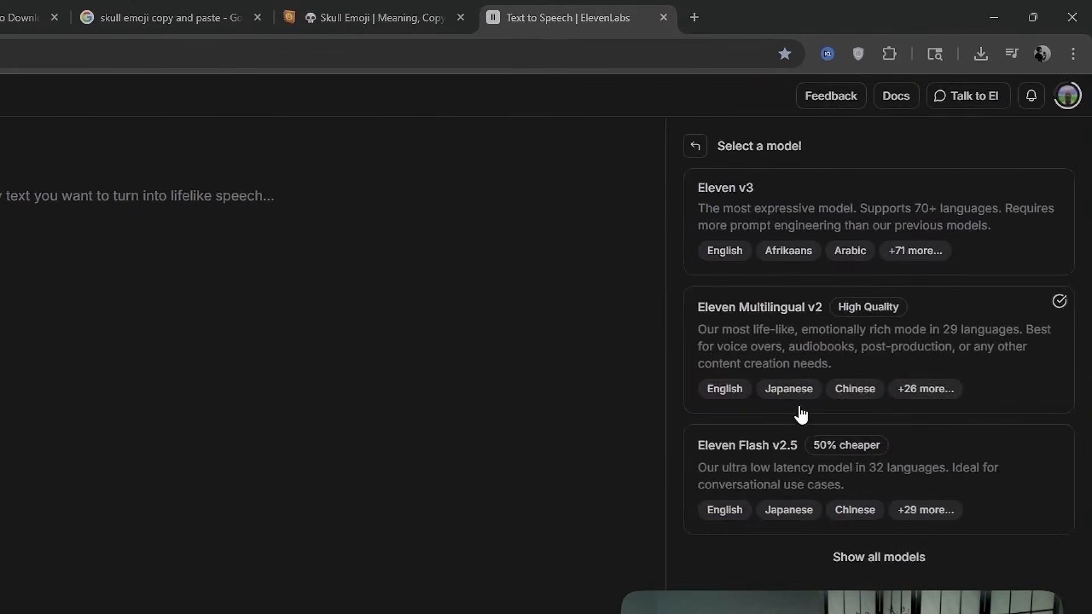
pyautogui.click(767, 206)
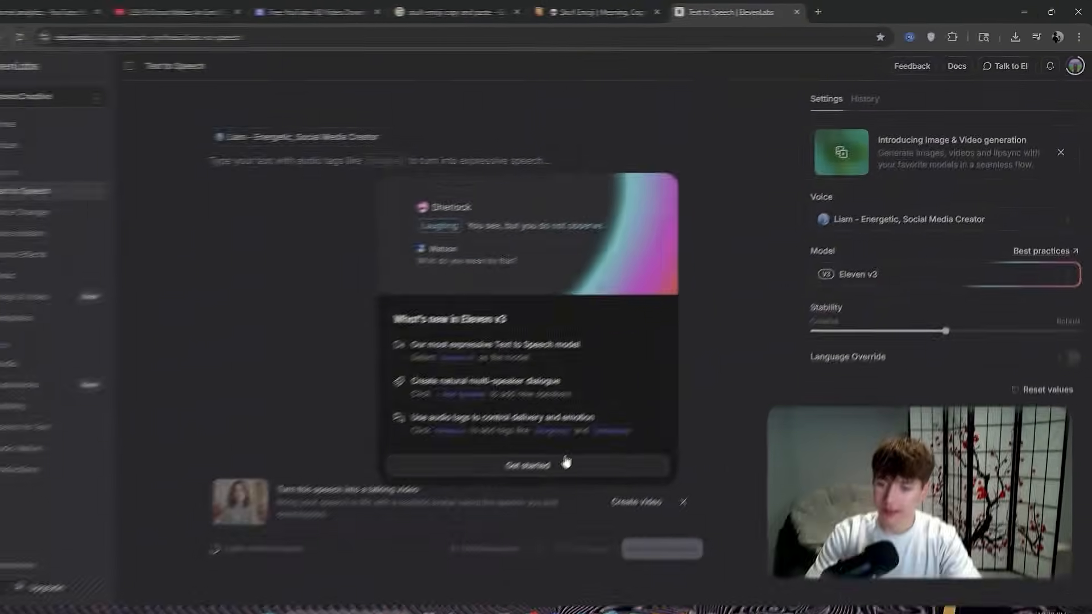
pyautogui.click(529, 458)
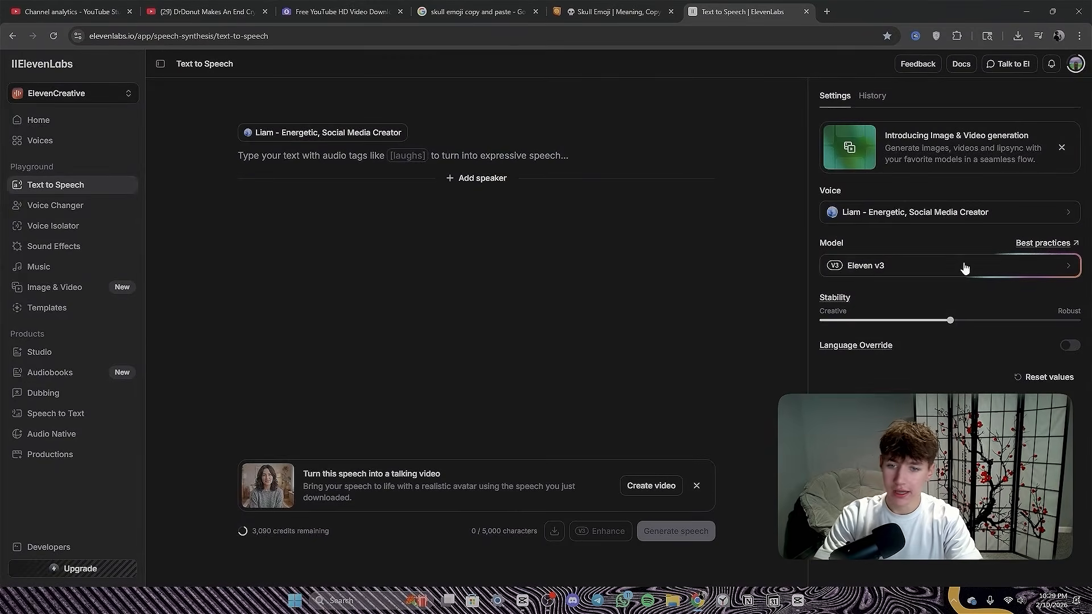
# - Search the voice library for "max dee" and choose the voice Max - Deep, Engaging and Crisp
pyautogui.click(888, 214)
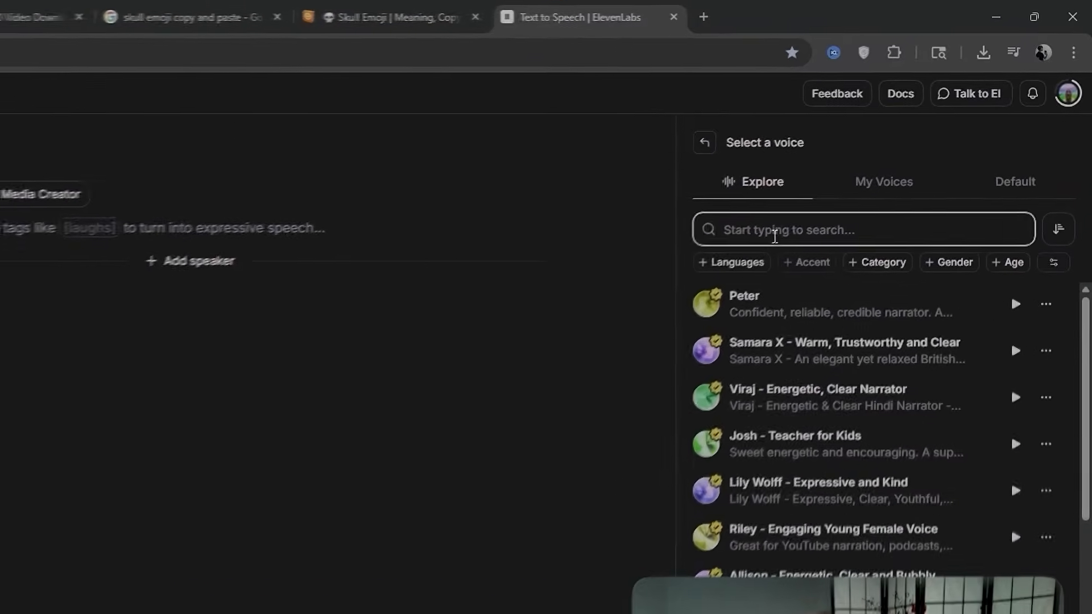
pyautogui.write('max')
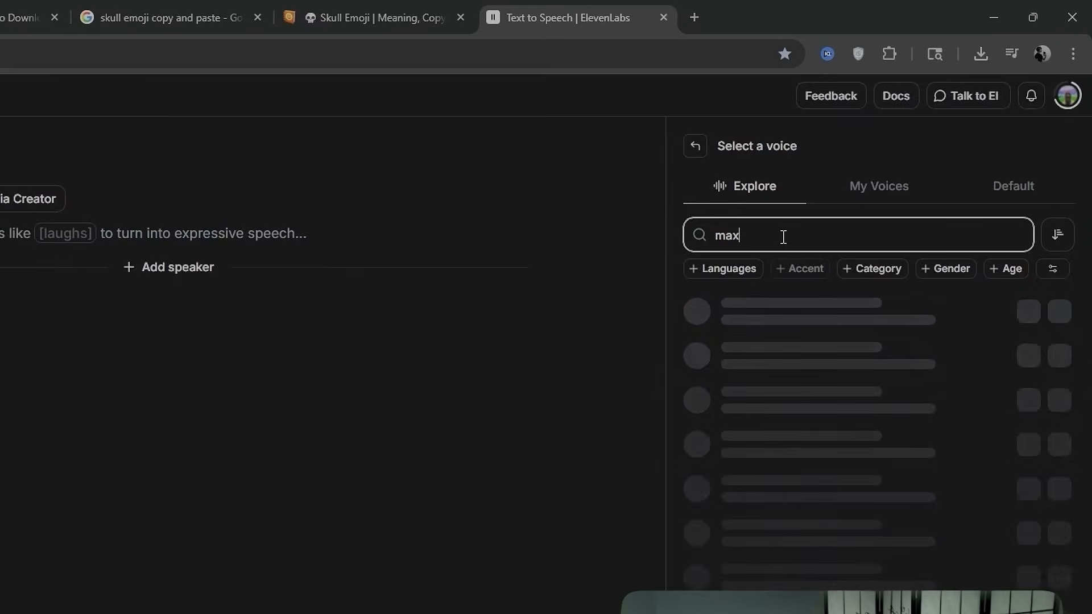
pyautogui.write(' dee')
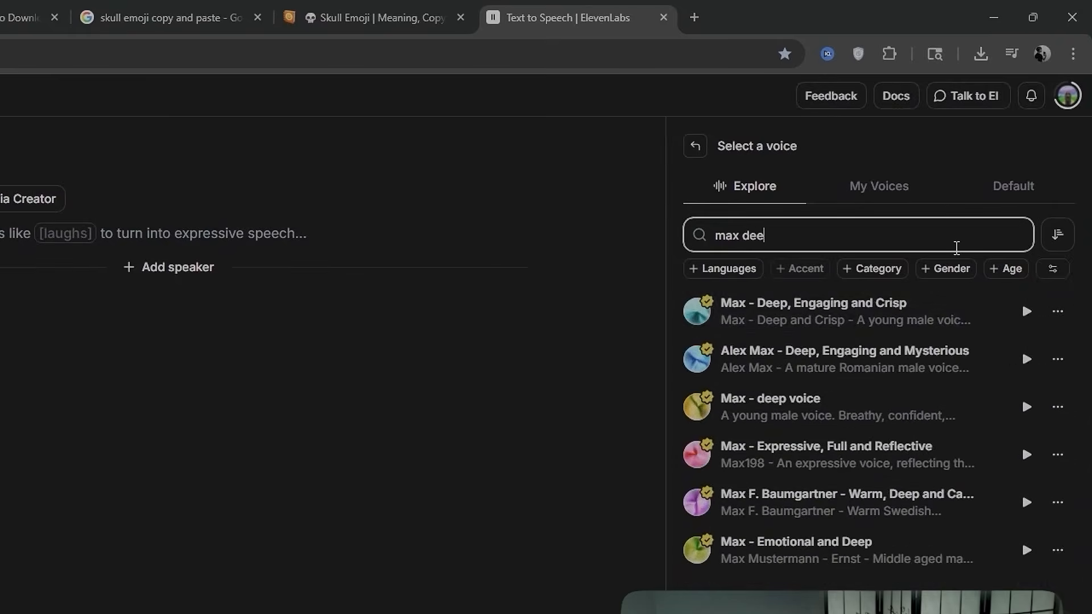
pyautogui.click(896, 316)
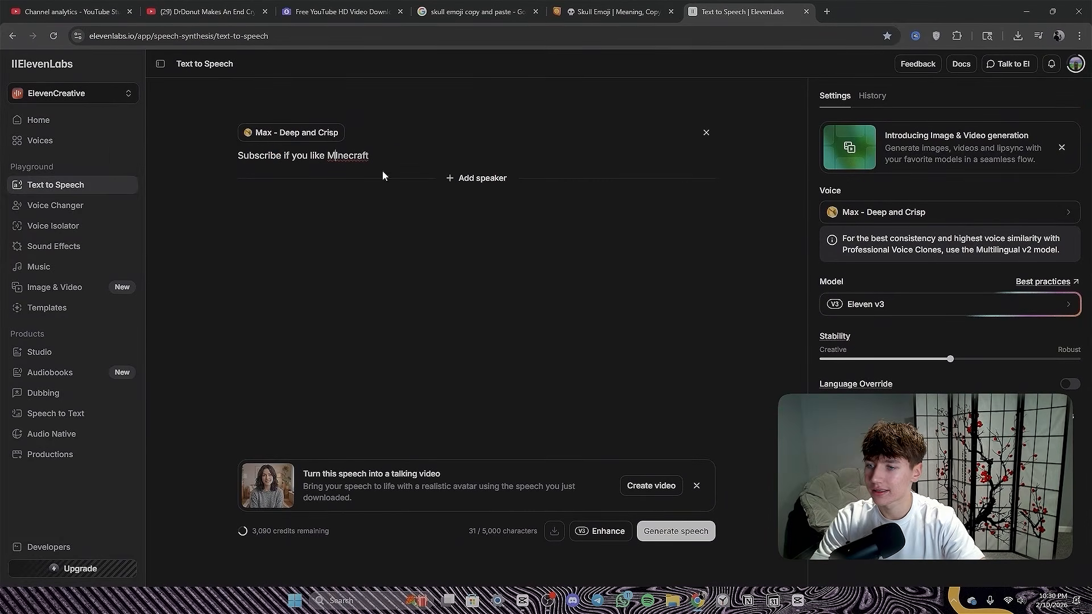
# - Generate speech from the script "Subscribe if you like Minecraft!", preview the two takes and download the audio
pyautogui.press('BackSpace')
pyautogui.write('i')
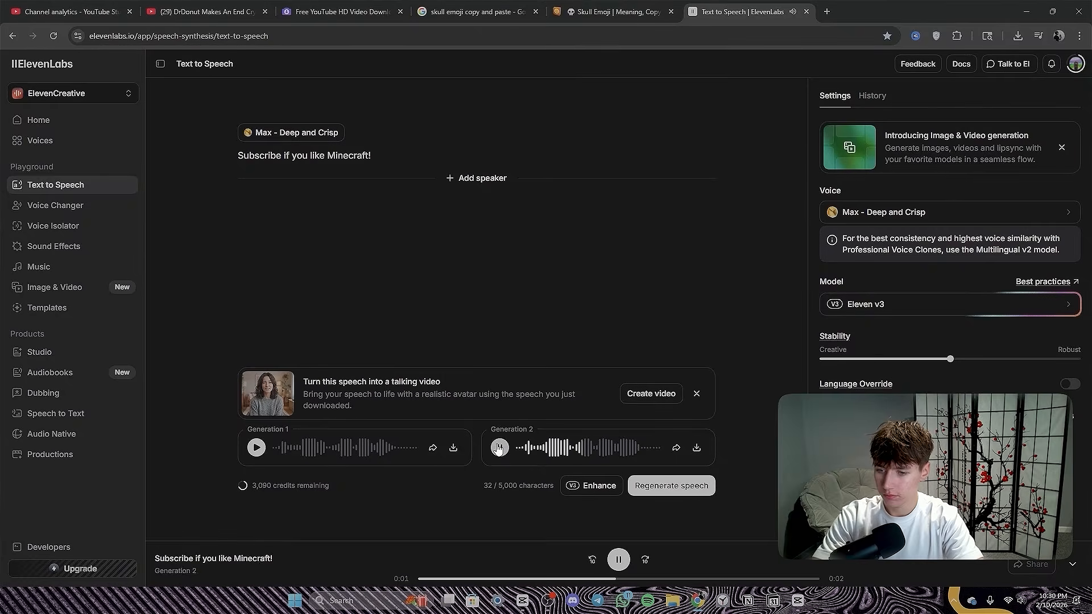
pyautogui.click(257, 448)
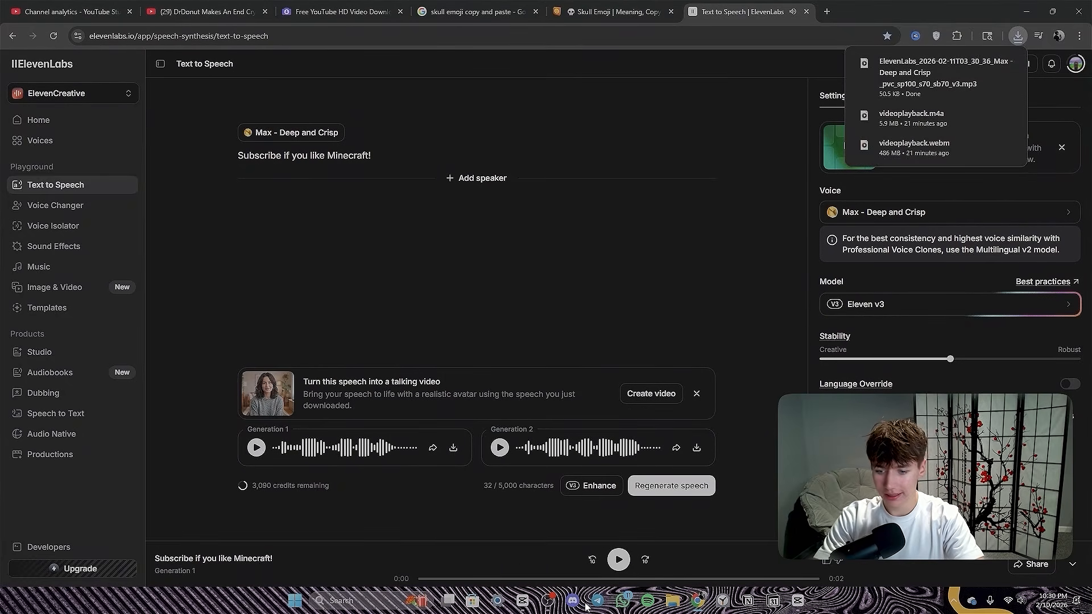
# - Switch to CapCut and import the ElevenLabs voiceover MP3 from the Downloads folder
pyautogui.click(802, 604)
pyautogui.click(103, 58)
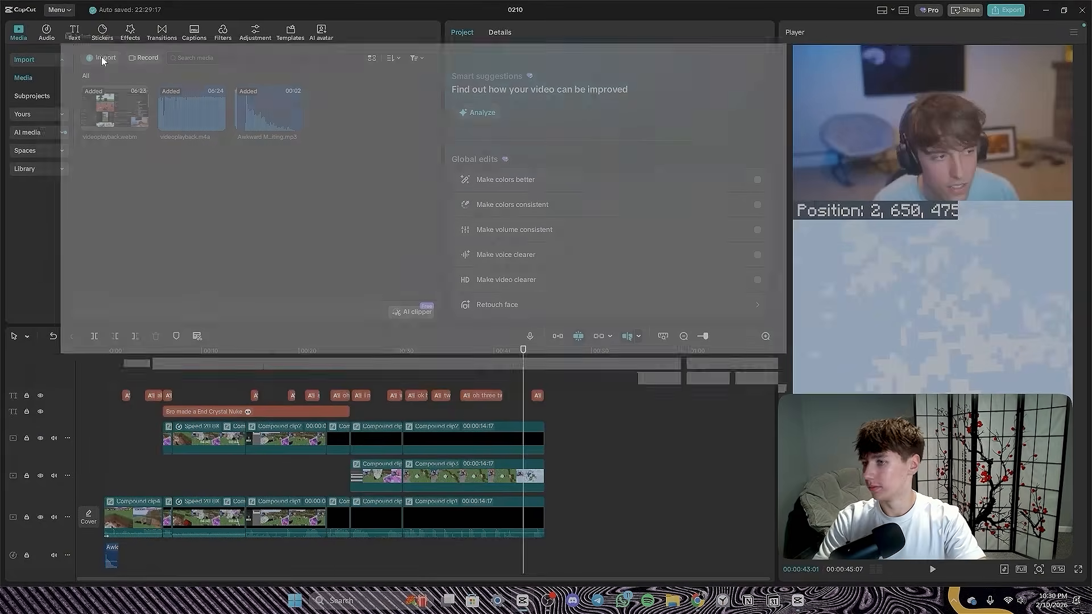
pyautogui.click(52, 188)
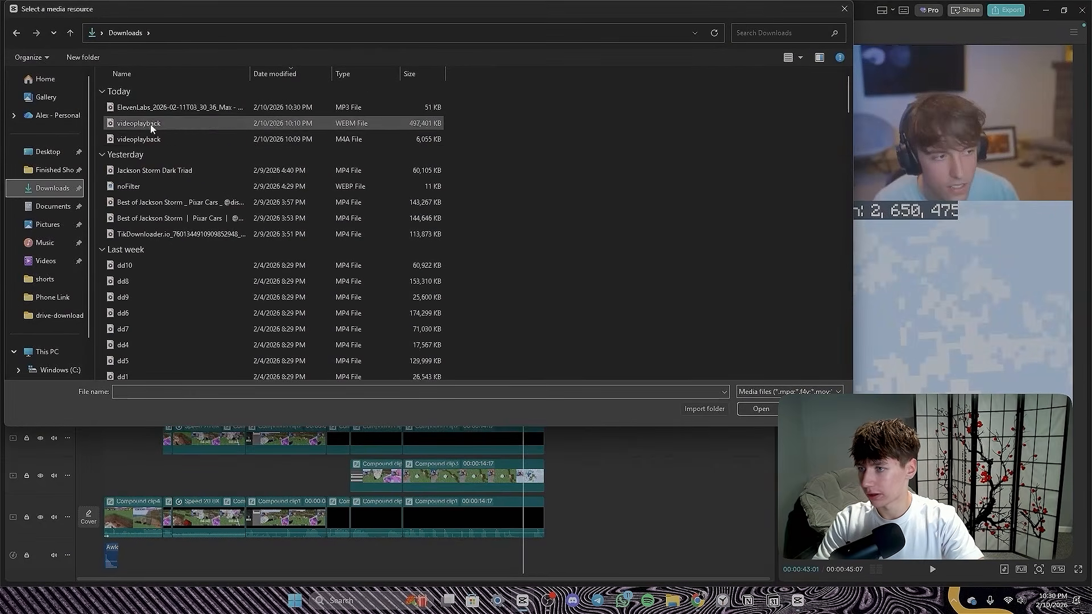
pyautogui.click(153, 110)
pyautogui.click(759, 409)
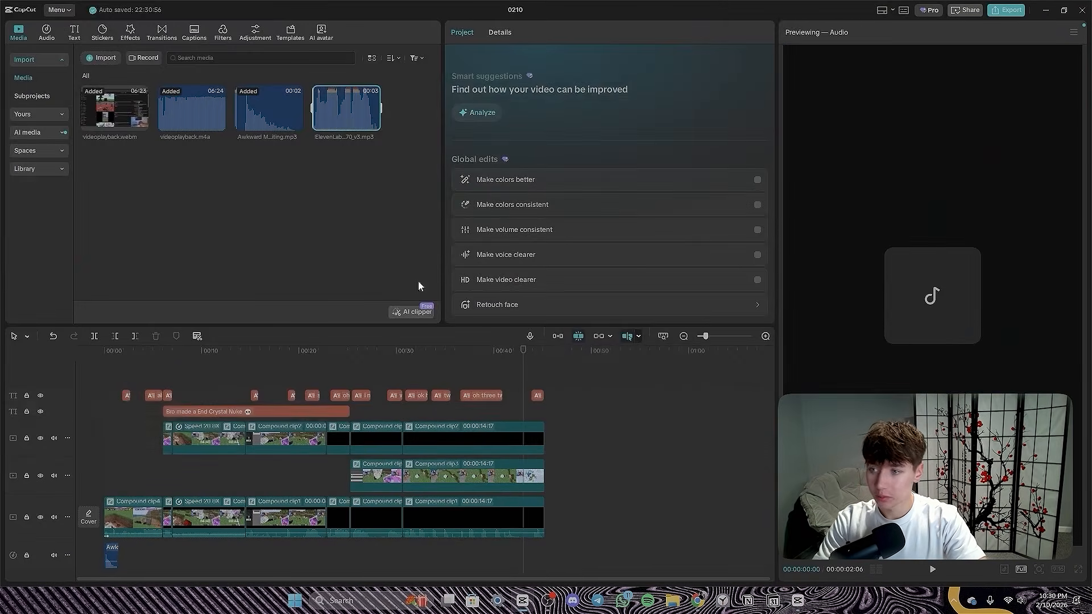
# - Place the voiceover on the audio track so it ends with the video, and play back that section
pyautogui.moveTo(337, 116); pyautogui.dragTo(524, 556)
pyautogui.scroll(5, 533, 544)
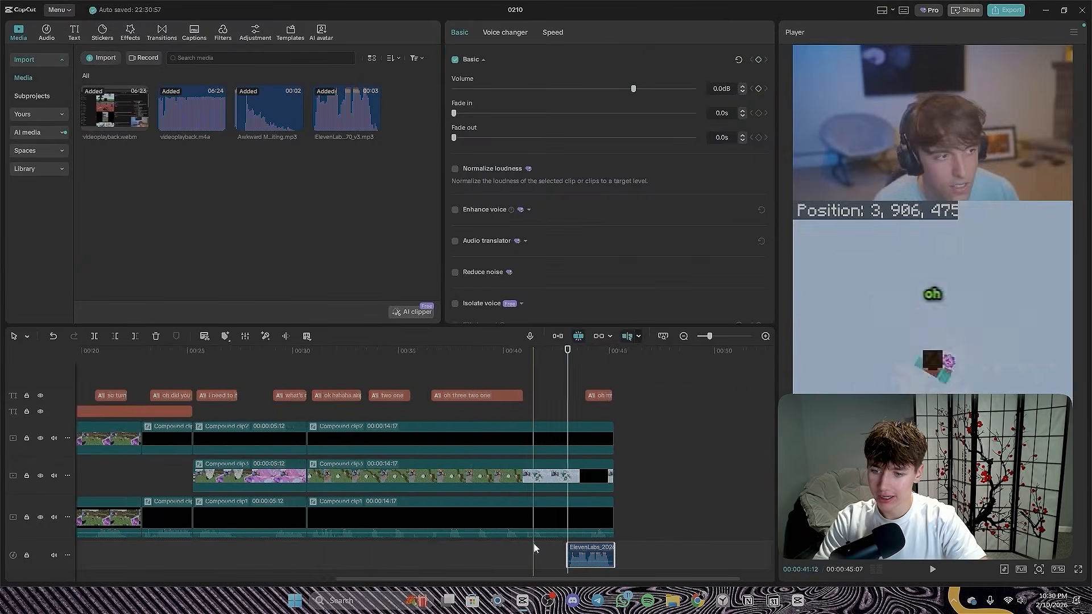
pyautogui.moveTo(682, 548); pyautogui.dragTo(652, 551)
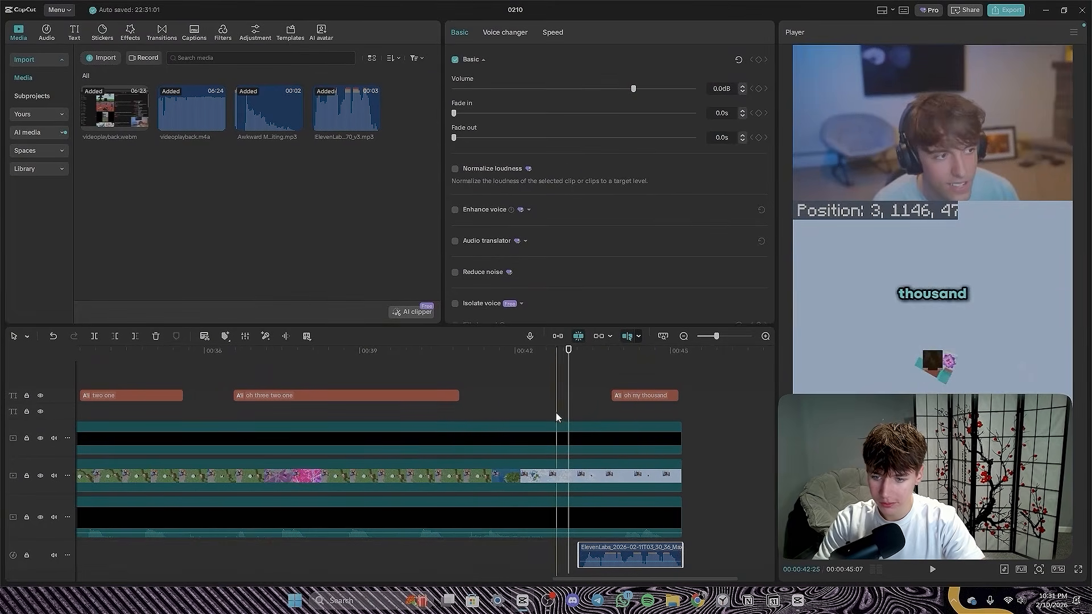
pyautogui.click(554, 415)
pyautogui.press('space')
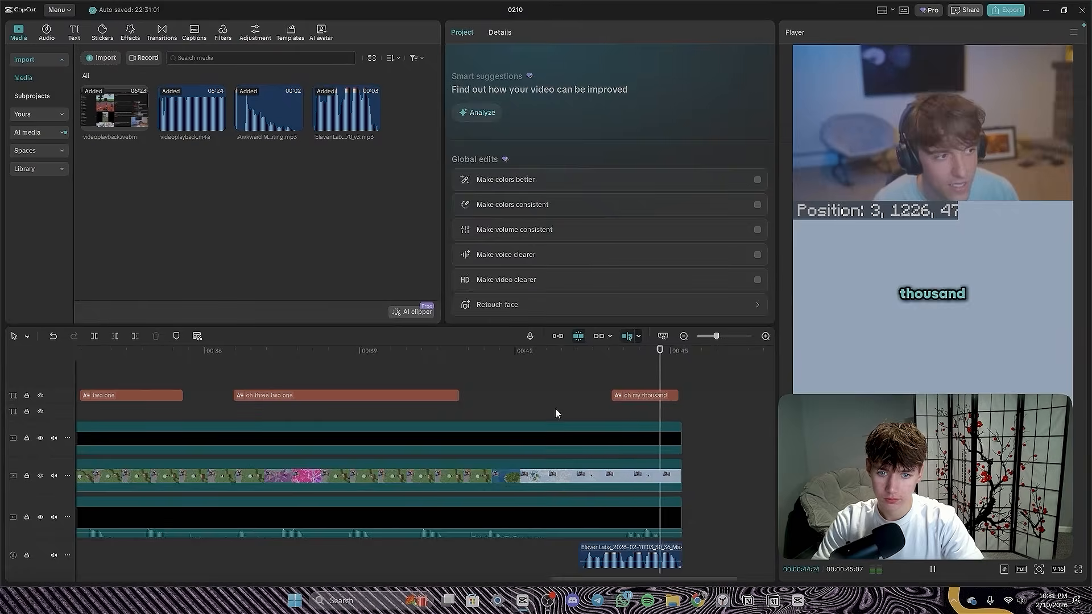
pyautogui.keyDown('ctrl'); pyautogui.scroll(-3, 622, 401); pyautogui.keyUp('ctrl')
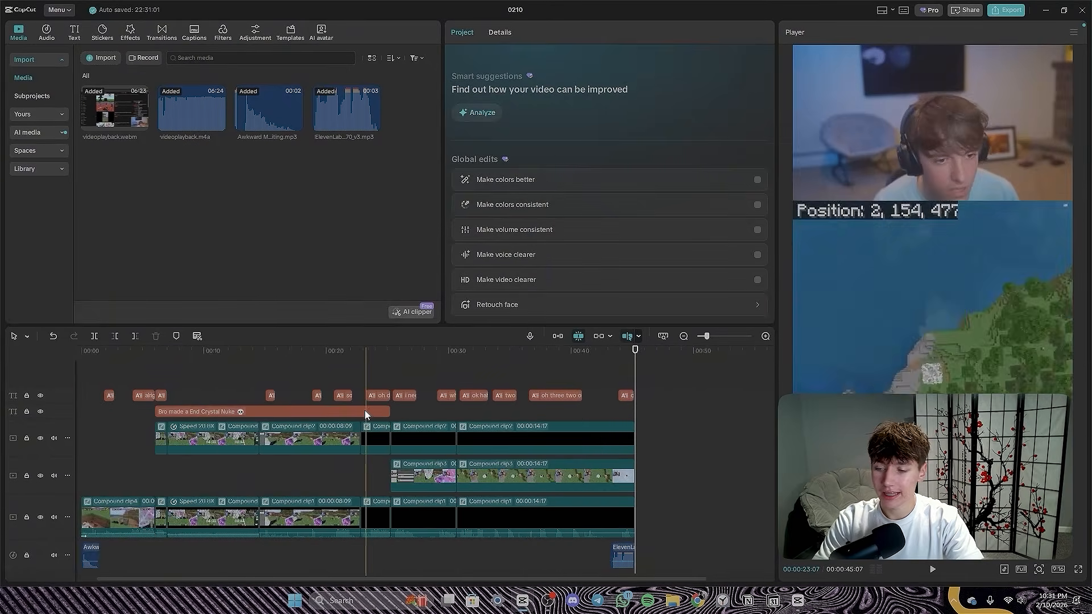
pyautogui.keyDown('ctrl'); pyautogui.scroll(-2, 353, 398); pyautogui.keyUp('ctrl')
pyautogui.keyDown('ctrl'); pyautogui.scroll(3, 336, 410); pyautogui.keyUp('ctrl')
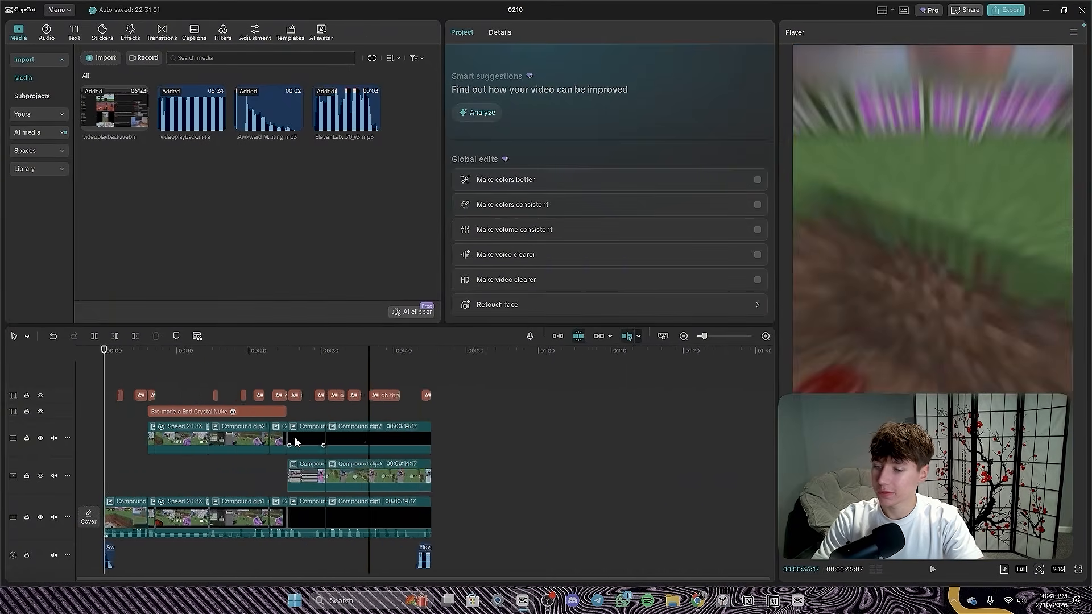
pyautogui.scroll(-1, 426, 454)
pyautogui.keyDown('ctrl'); pyautogui.scroll(-3, 546, 464); pyautogui.keyUp('ctrl')
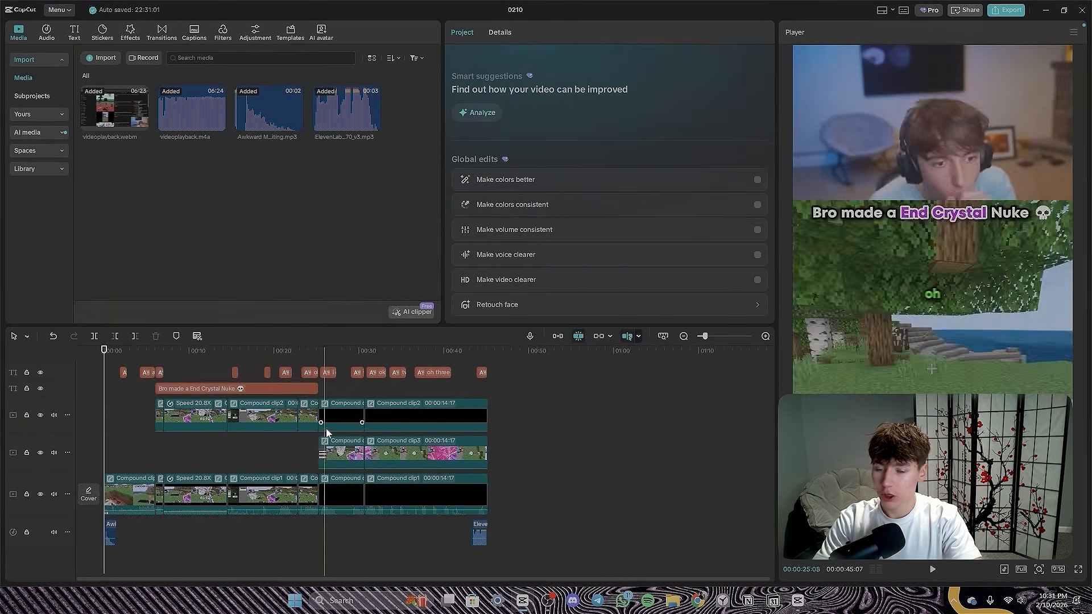
pyautogui.scroll(1, 347, 431)
# - Export the video at 60fps under the name "Dr Donut makes an end crystal nuke"
pyautogui.click(984, 11)
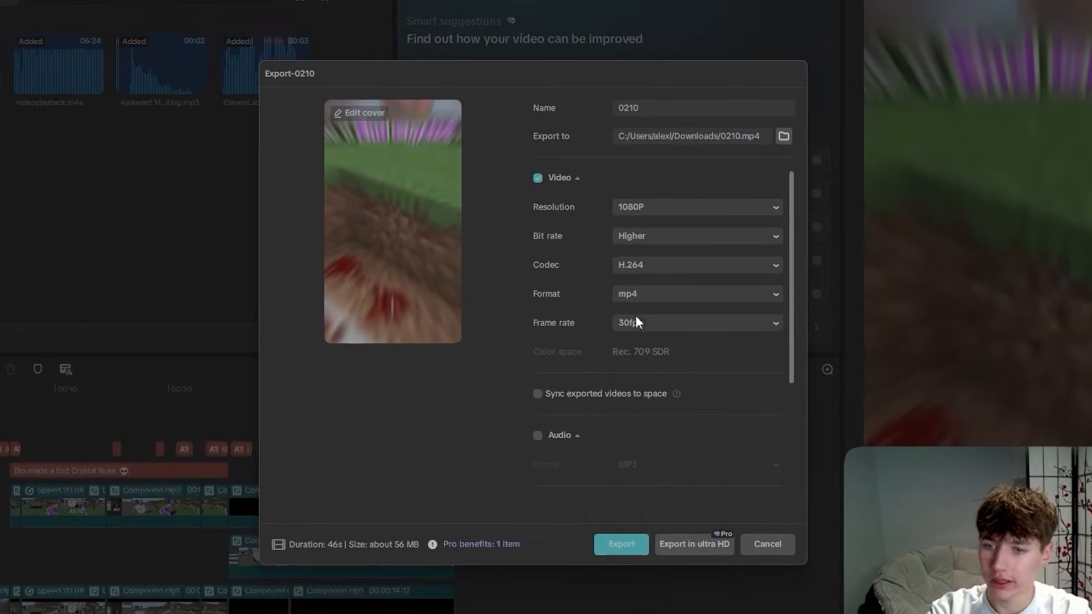
pyautogui.click(712, 498)
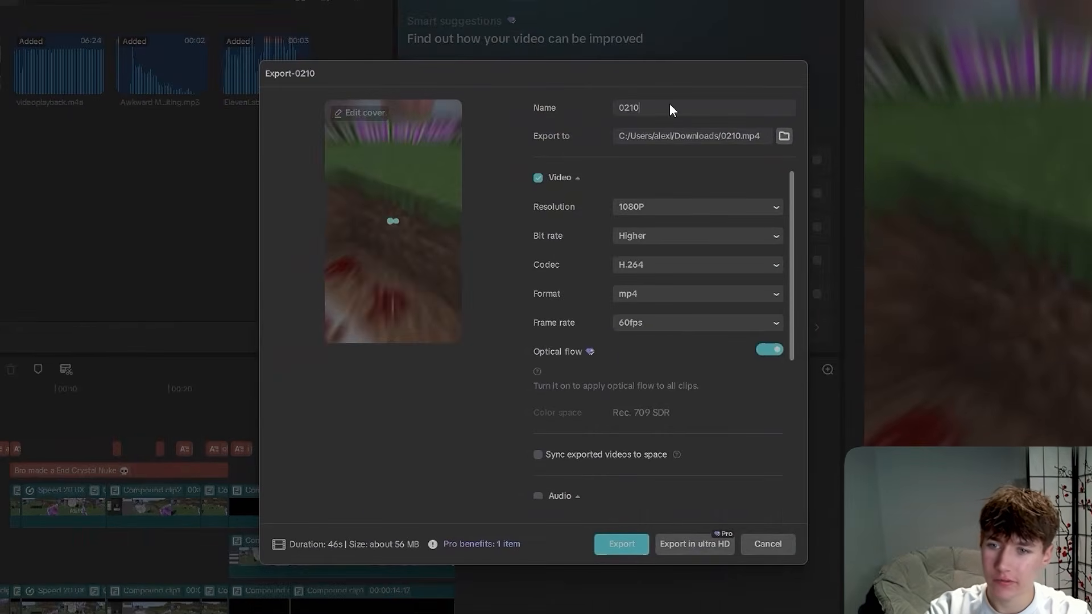
pyautogui.press('BackSpace')
pyautogui.press('BackSpace')
pyautogui.press('BackSpace')
pyautogui.press('BackSpace')
pyautogui.write('D')
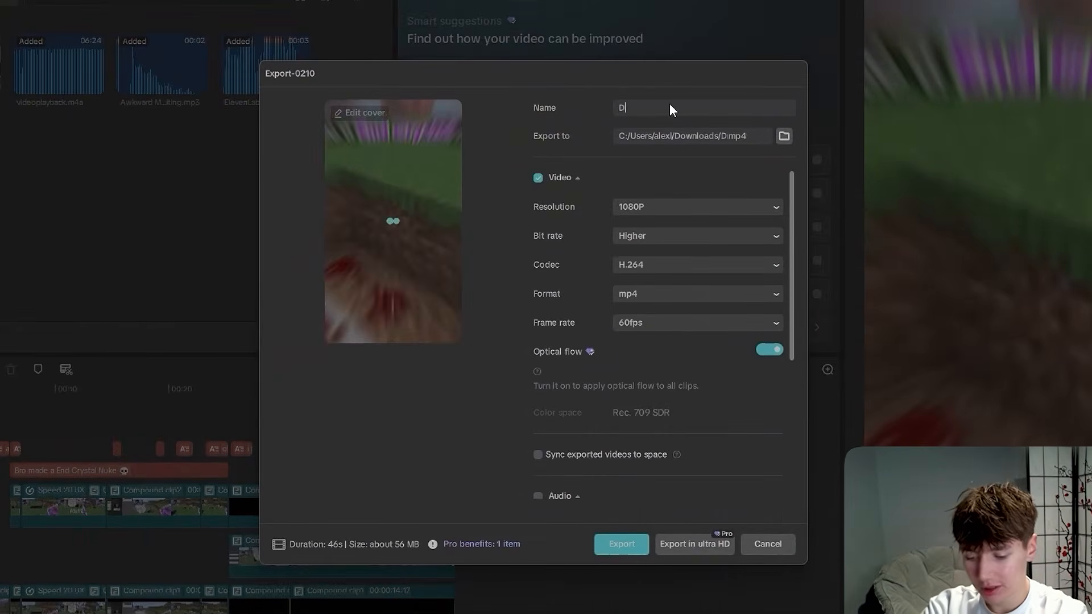
pyautogui.write('r Donut mad')
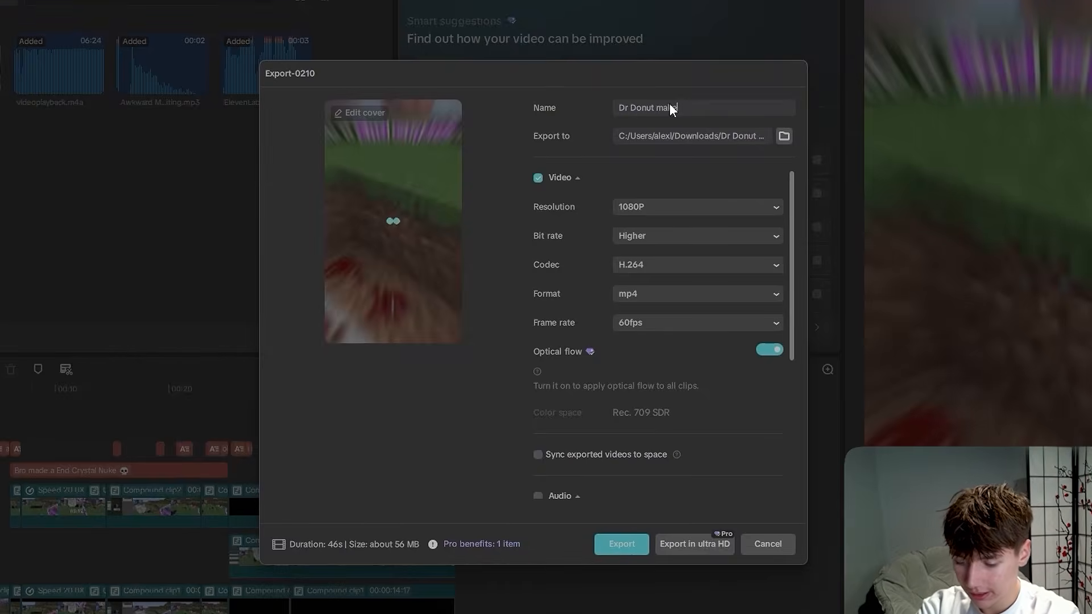
pyautogui.write('es an end cr')
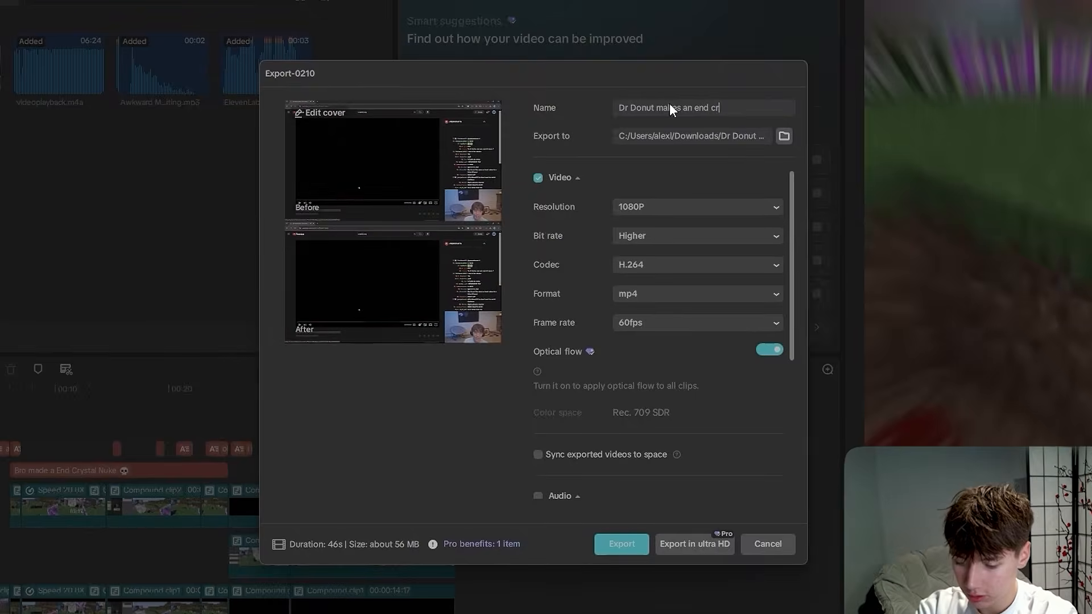
pyautogui.write('ystla nuike')
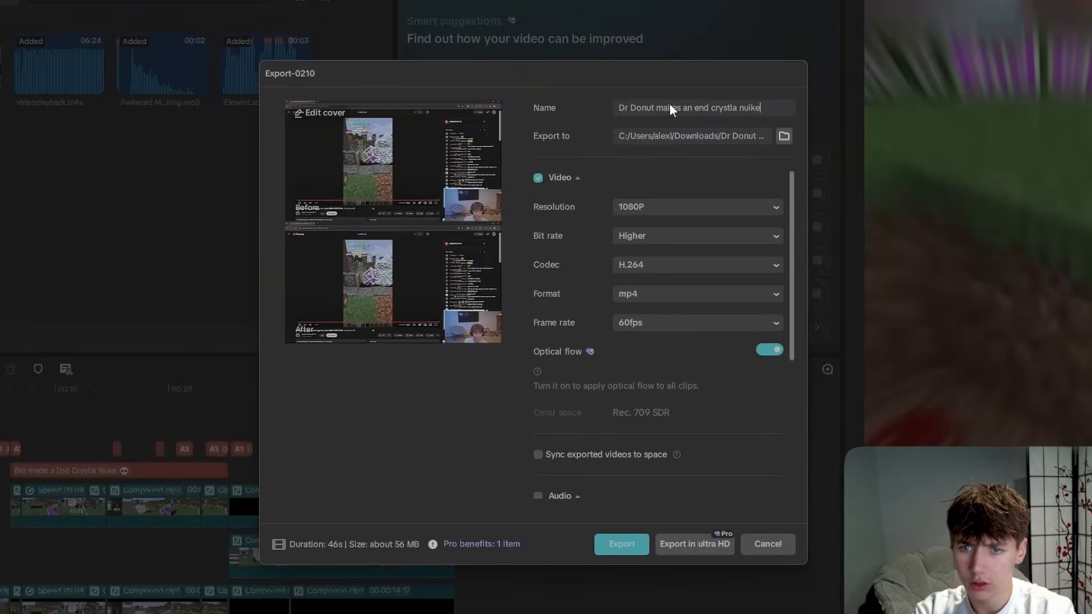
pyautogui.press('Left')
pyautogui.press('Left')
pyautogui.press('BackSpace')
pyautogui.press('Left')
pyautogui.press('Left')
pyautogui.press('Left')
pyautogui.press('BackSpace')
pyautogui.press('BackSpace')
pyautogui.write('al')
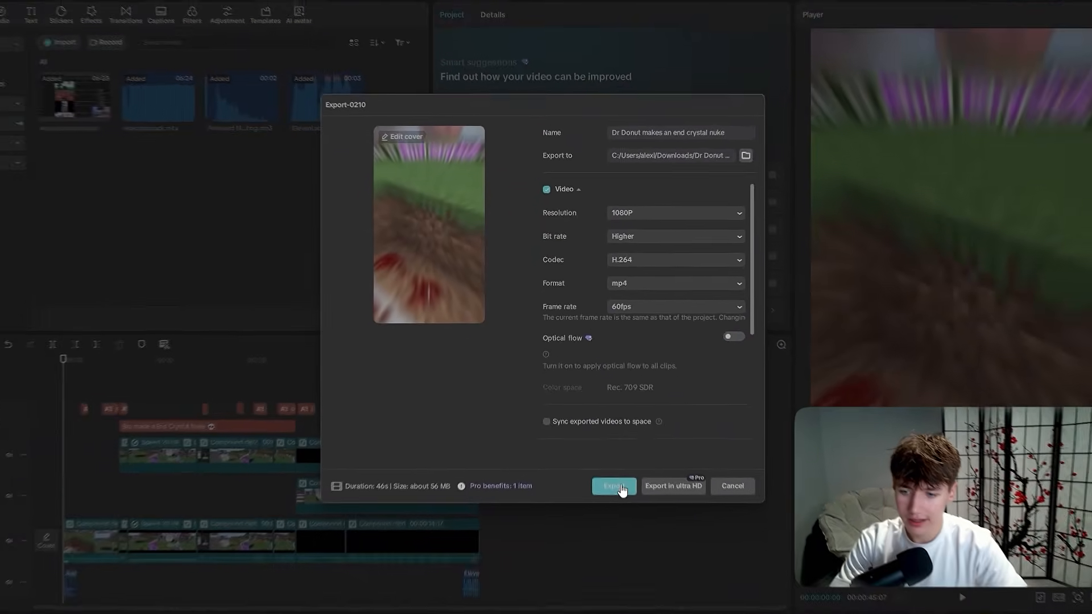
pyautogui.click(622, 544)
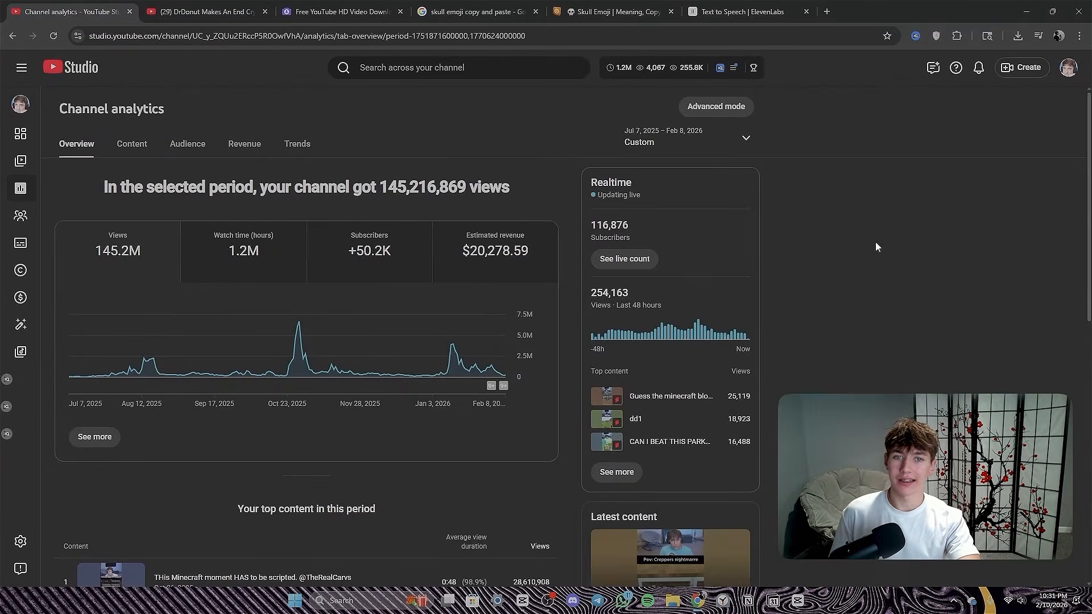
# - Start a new video upload in YouTube Studio with the file "Dr Donut makes an end crystal nuke" from Downloads
pyautogui.click(1026, 66)
pyautogui.click(985, 95)
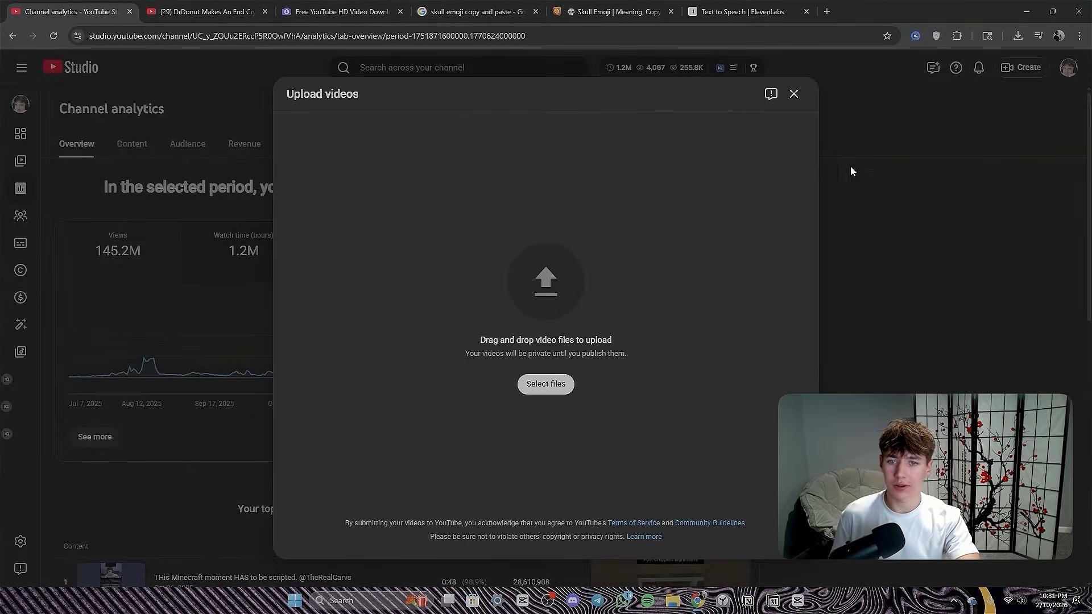
pyautogui.click(792, 96)
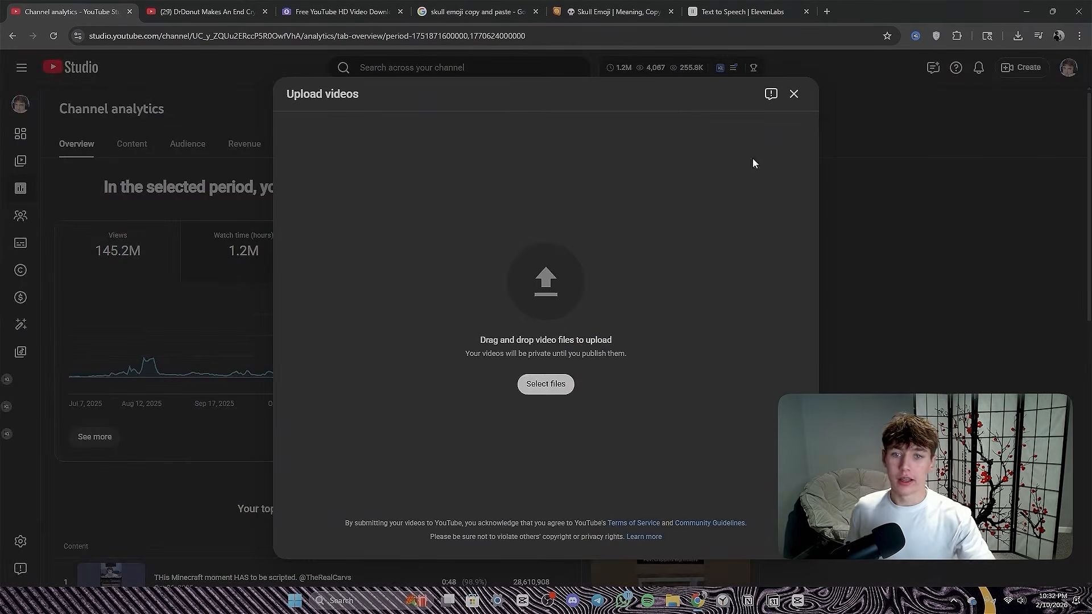
pyautogui.click(546, 383)
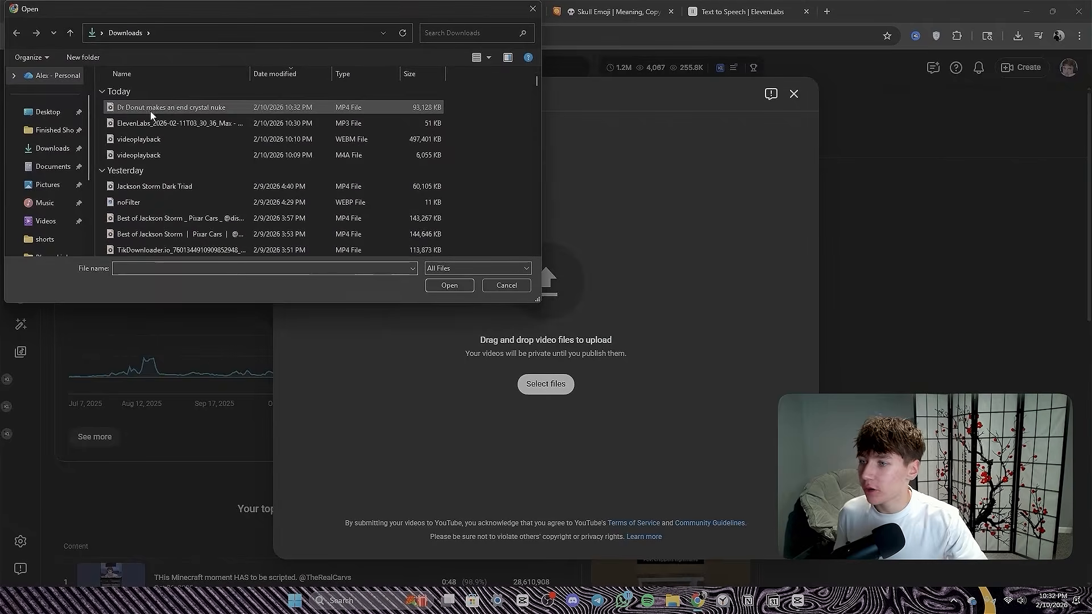
pyautogui.click(162, 109)
pyautogui.click(449, 285)
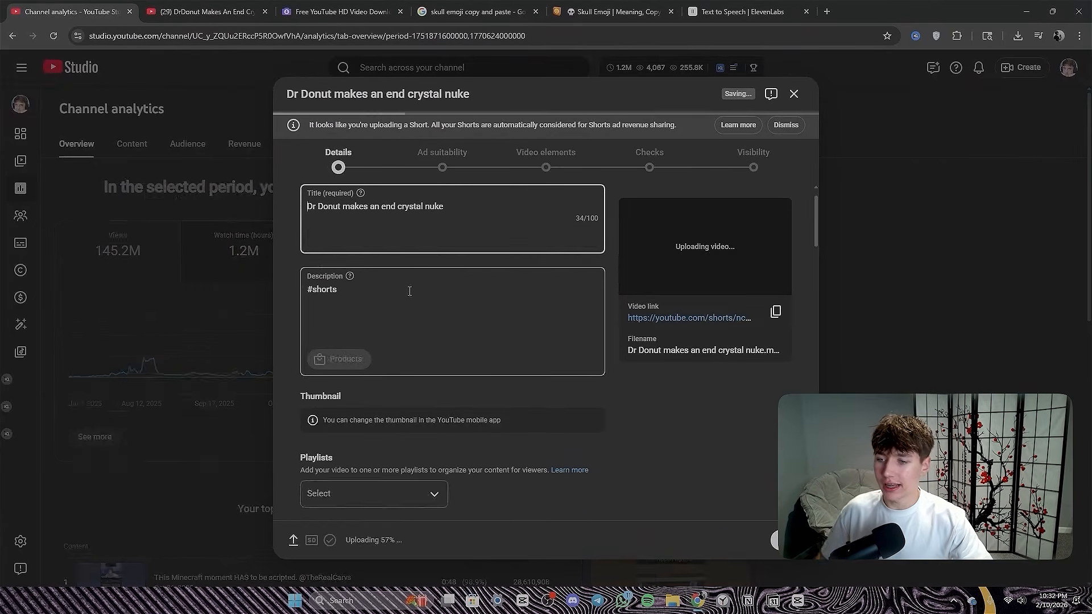
pyautogui.click(398, 340)
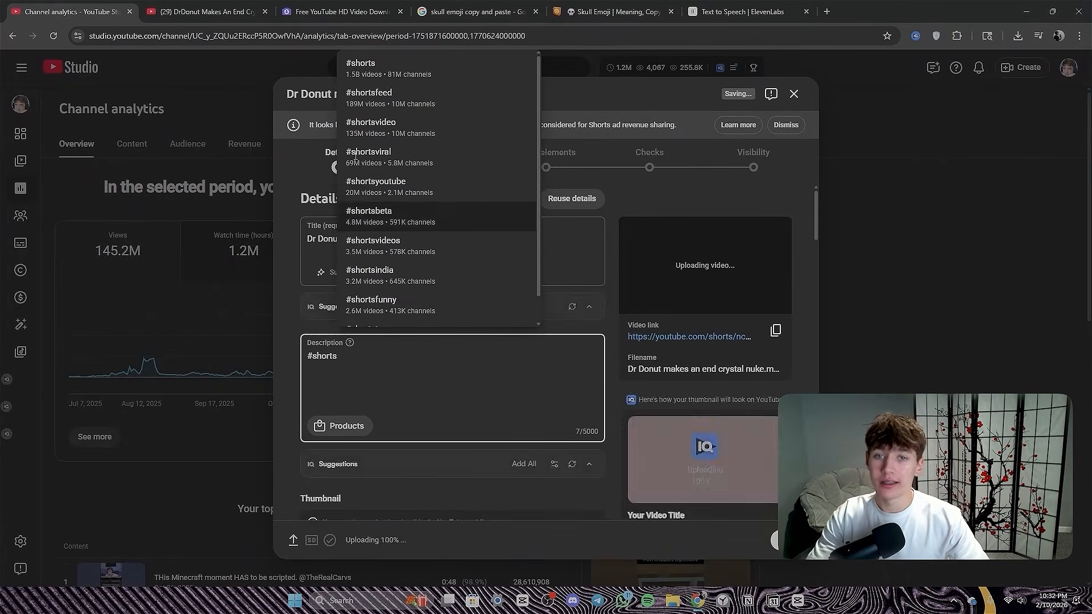
pyautogui.click(666, 432)
pyautogui.click(330, 368)
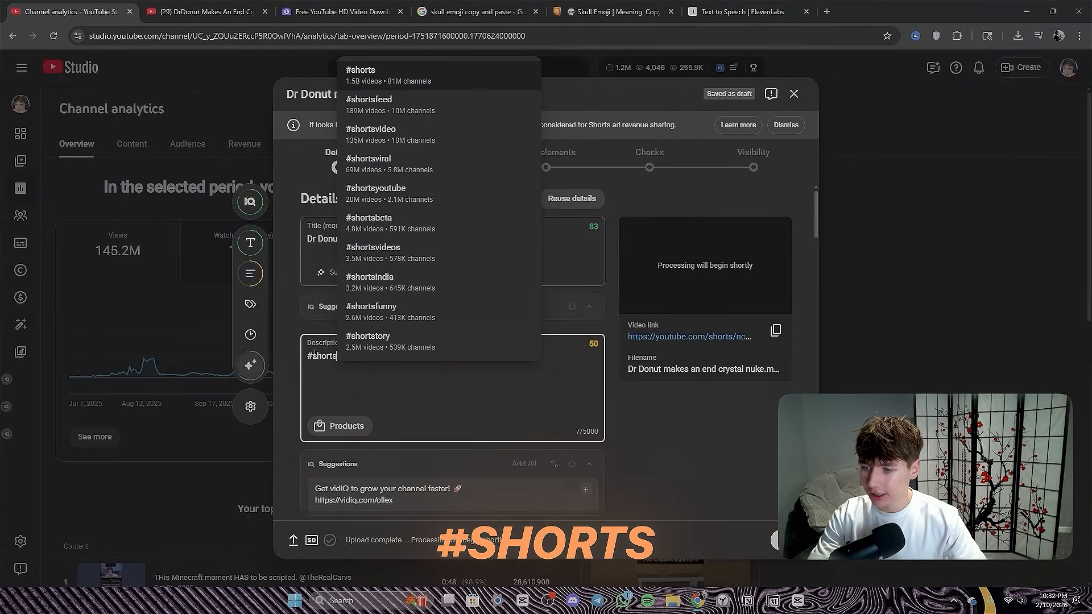
pyautogui.click(660, 409)
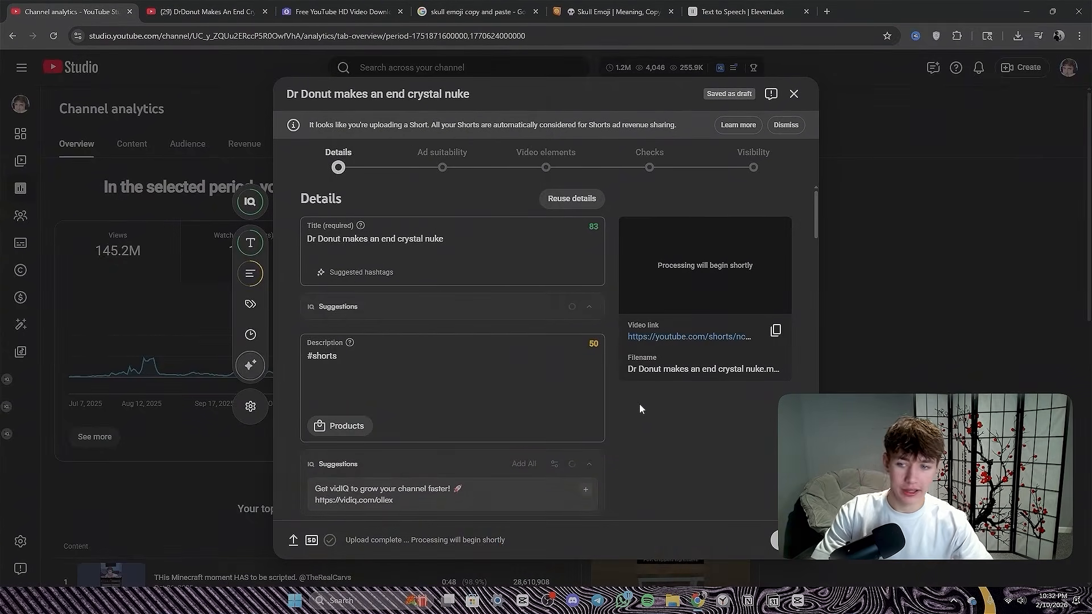
# - Add an exclamation mark to the end of the video title and answer No to the altered content question
pyautogui.click(449, 242)
pyautogui.write('!')
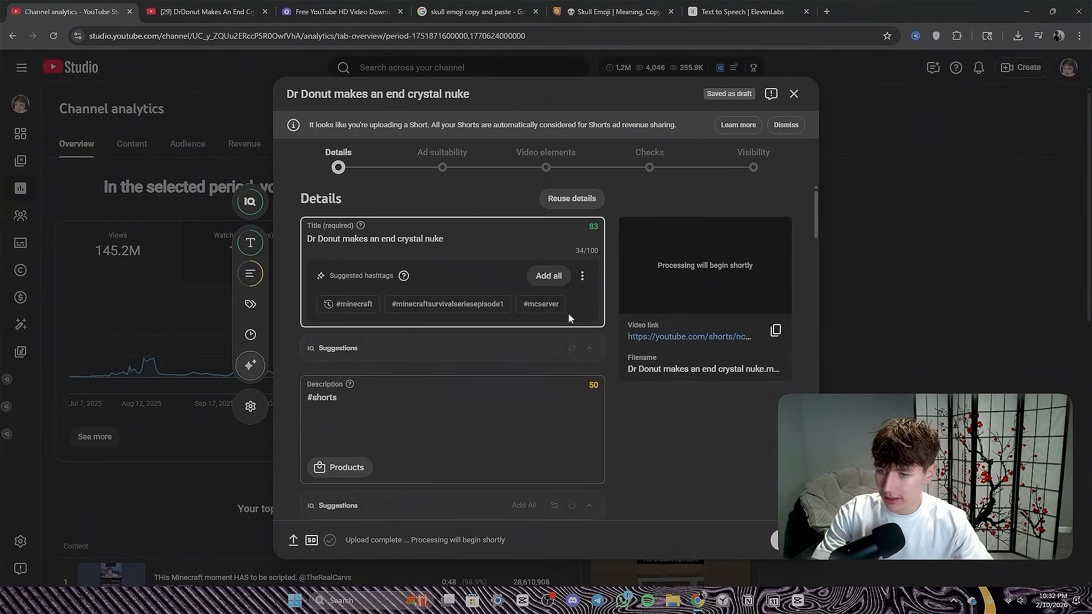
pyautogui.scroll(-10, 305, 259)
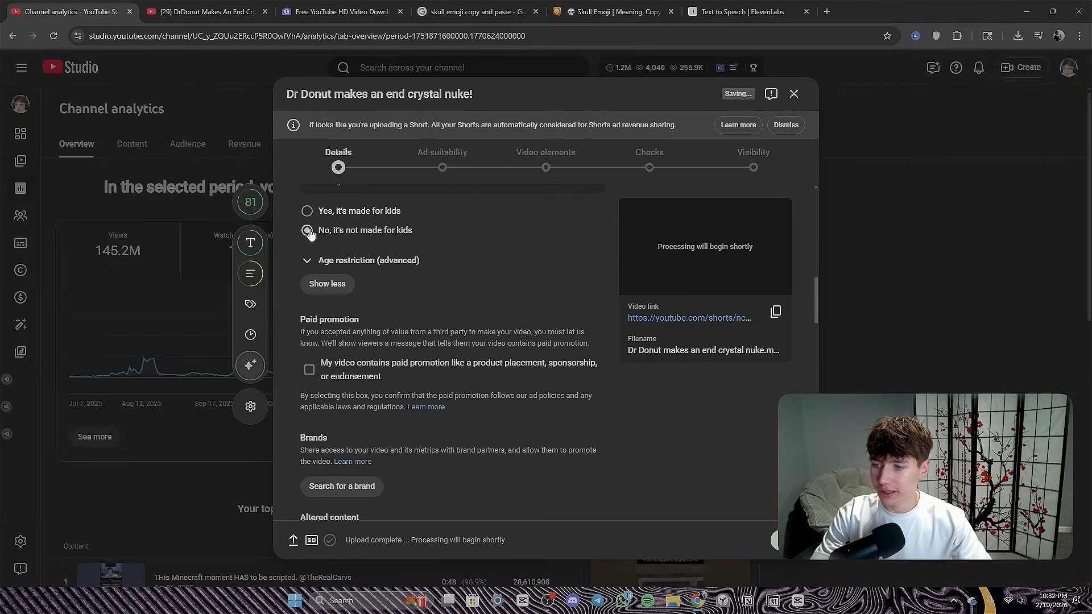
pyautogui.scroll(-6, 307, 250)
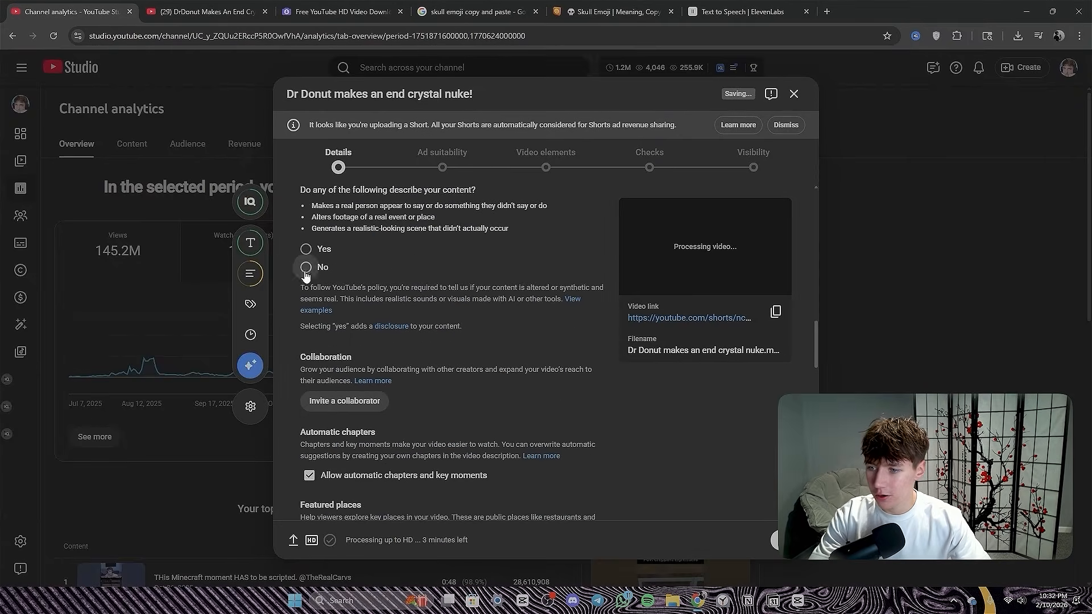
pyautogui.click(306, 268)
# - Rate the video as containing none of the listed content types for ad suitability and submit the rating
pyautogui.scroll(2, 307, 267)
pyautogui.click(442, 159)
pyautogui.scroll(-5, 508, 354)
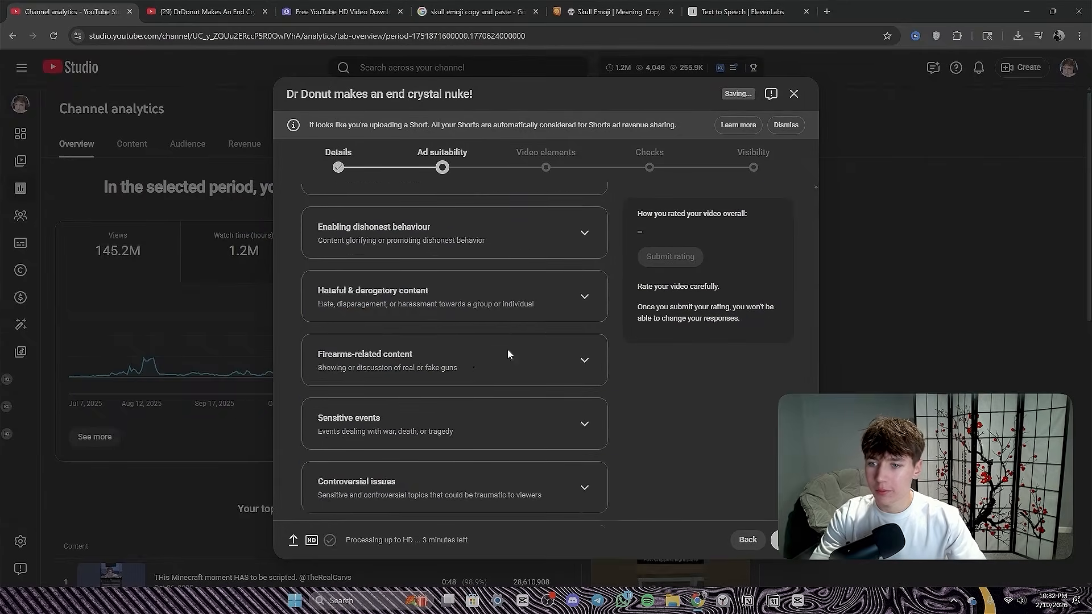
pyautogui.scroll(-2, 507, 354)
pyautogui.click(309, 492)
pyautogui.scroll(13, 665, 316)
pyautogui.scroll(-5, 666, 317)
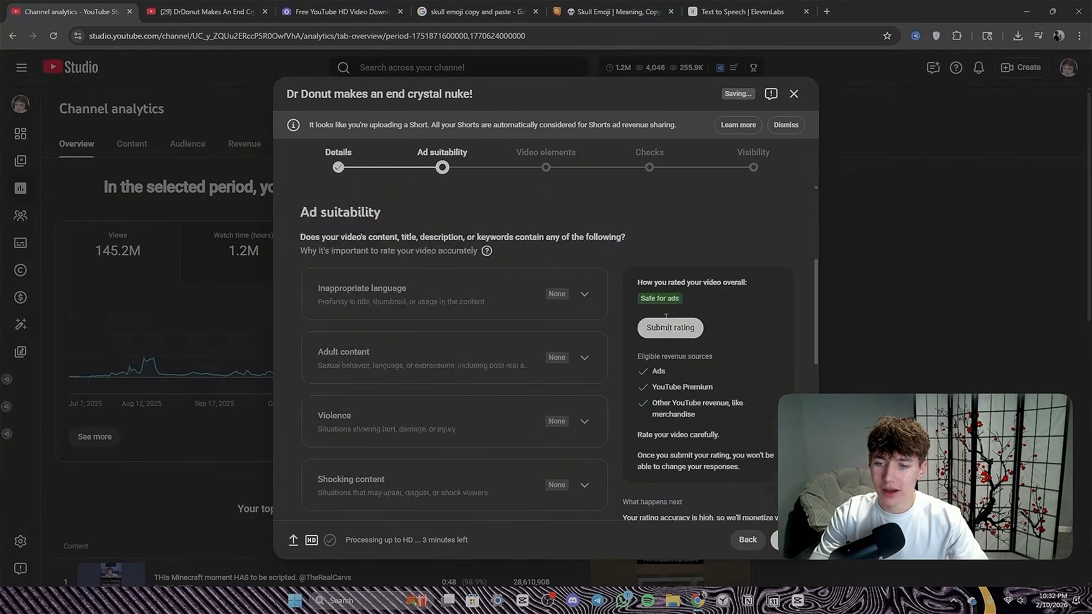
pyautogui.scroll(-1, 666, 316)
pyautogui.click(658, 268)
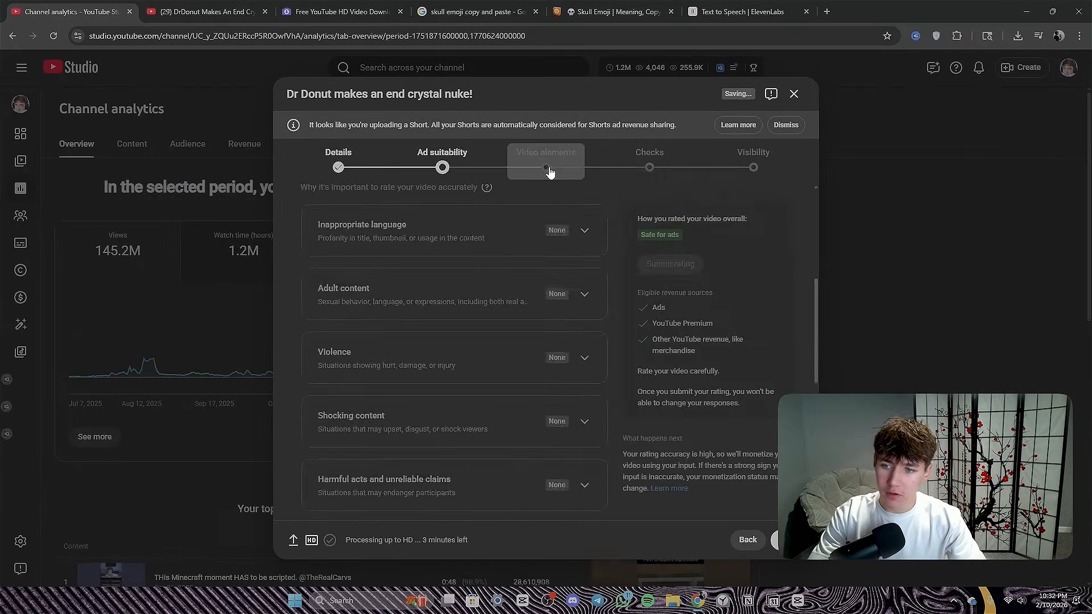
# - Add "Minecraft's Saddest NPC Explained" as the related video in the upload's video elements
pyautogui.click(546, 162)
pyautogui.rightClick(545, 167)
pyautogui.click(812, 342)
pyautogui.click(766, 257)
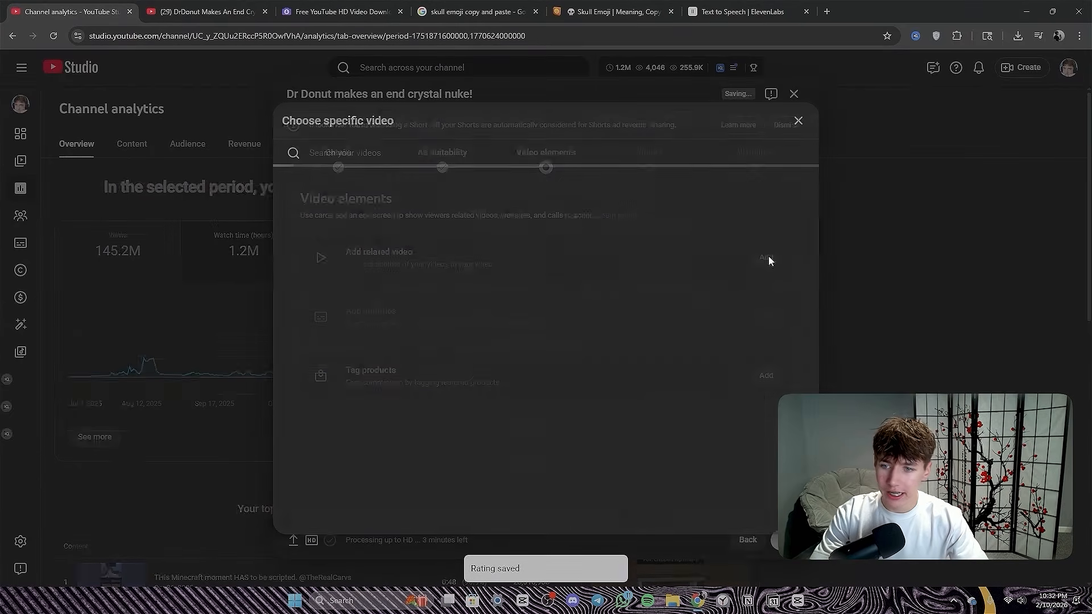
pyautogui.click(328, 204)
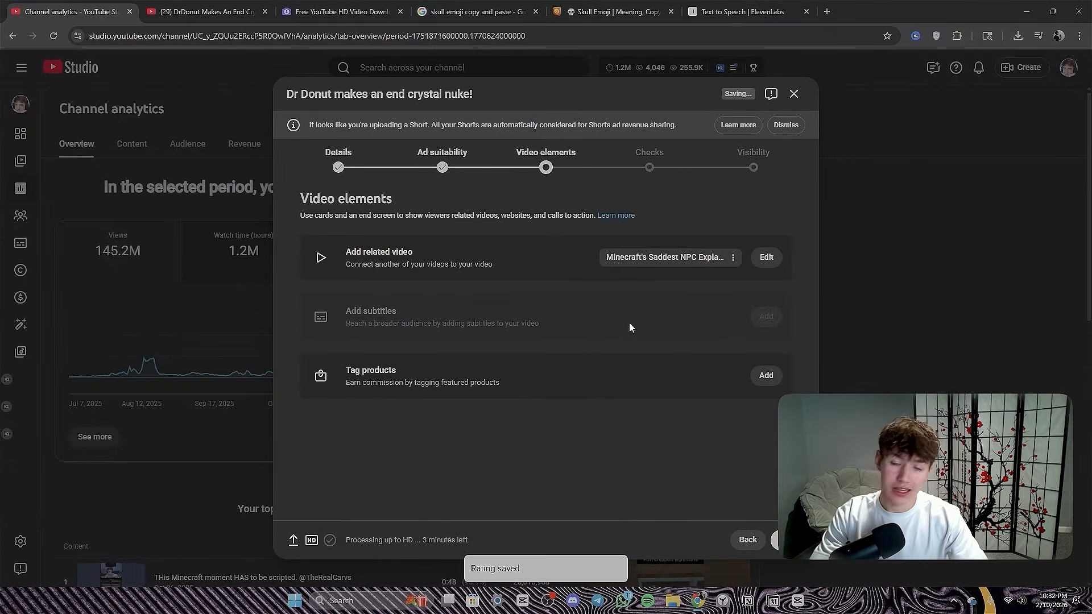
pyautogui.click(766, 257)
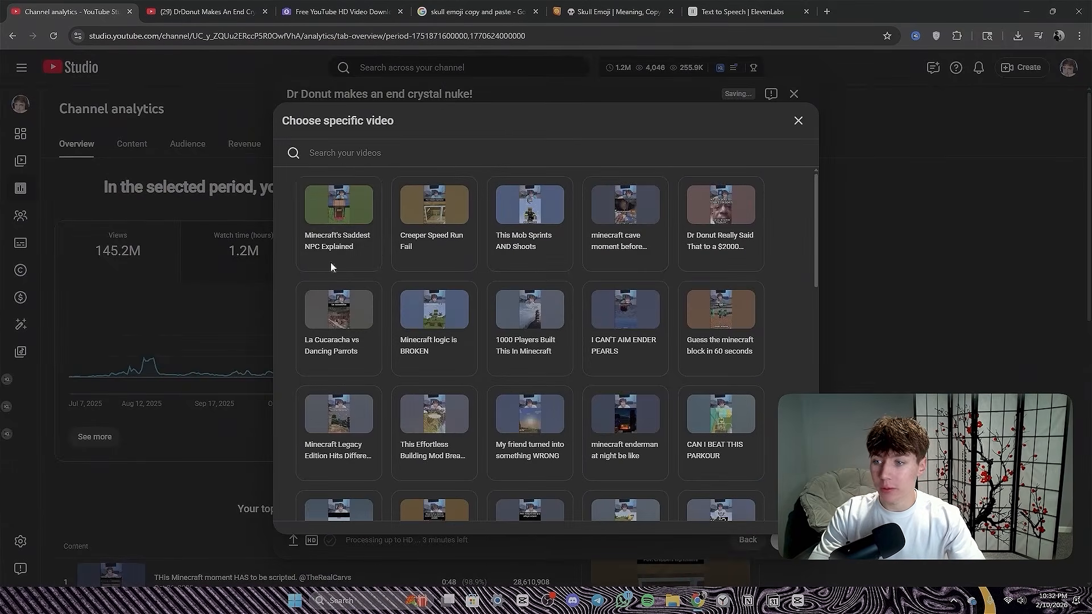
pyautogui.click(328, 197)
# - Go past the checks and set the video's visibility to Public
pyautogui.click(663, 165)
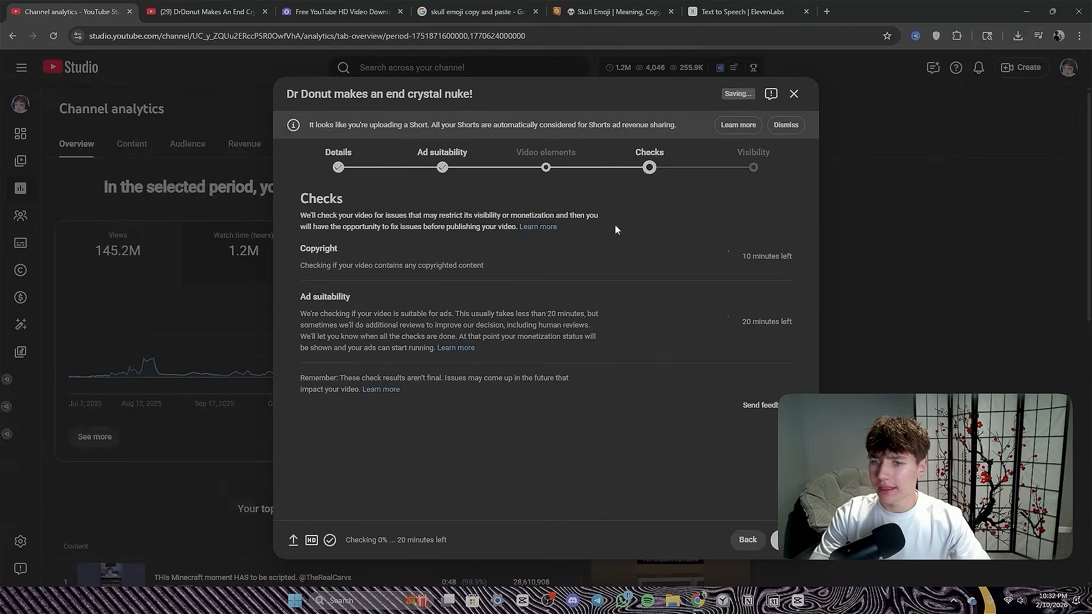
pyautogui.click(751, 166)
pyautogui.click(334, 366)
pyautogui.scroll(-3, 455, 341)
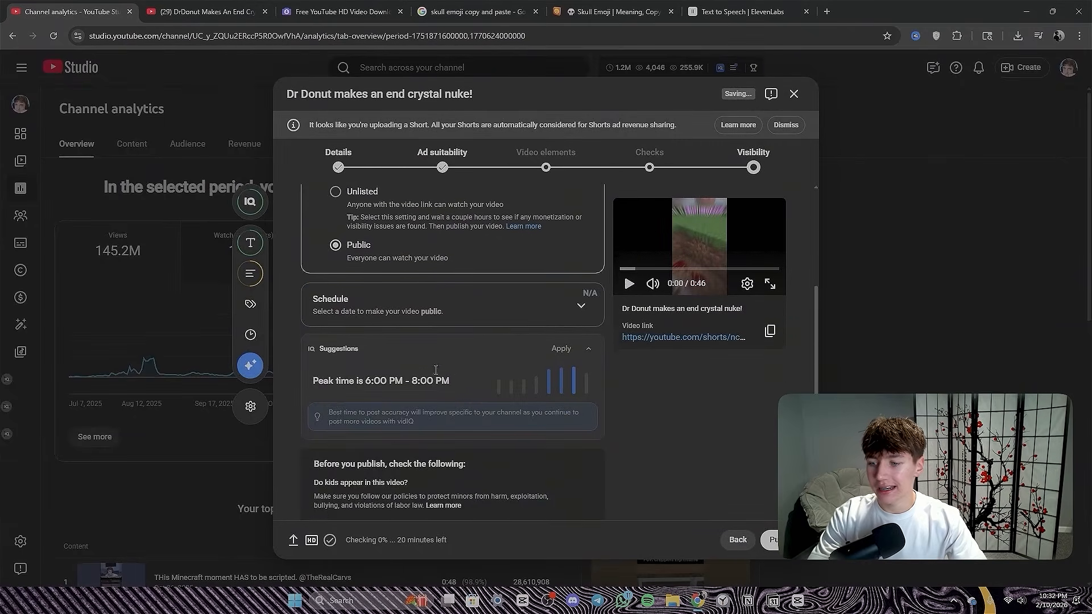